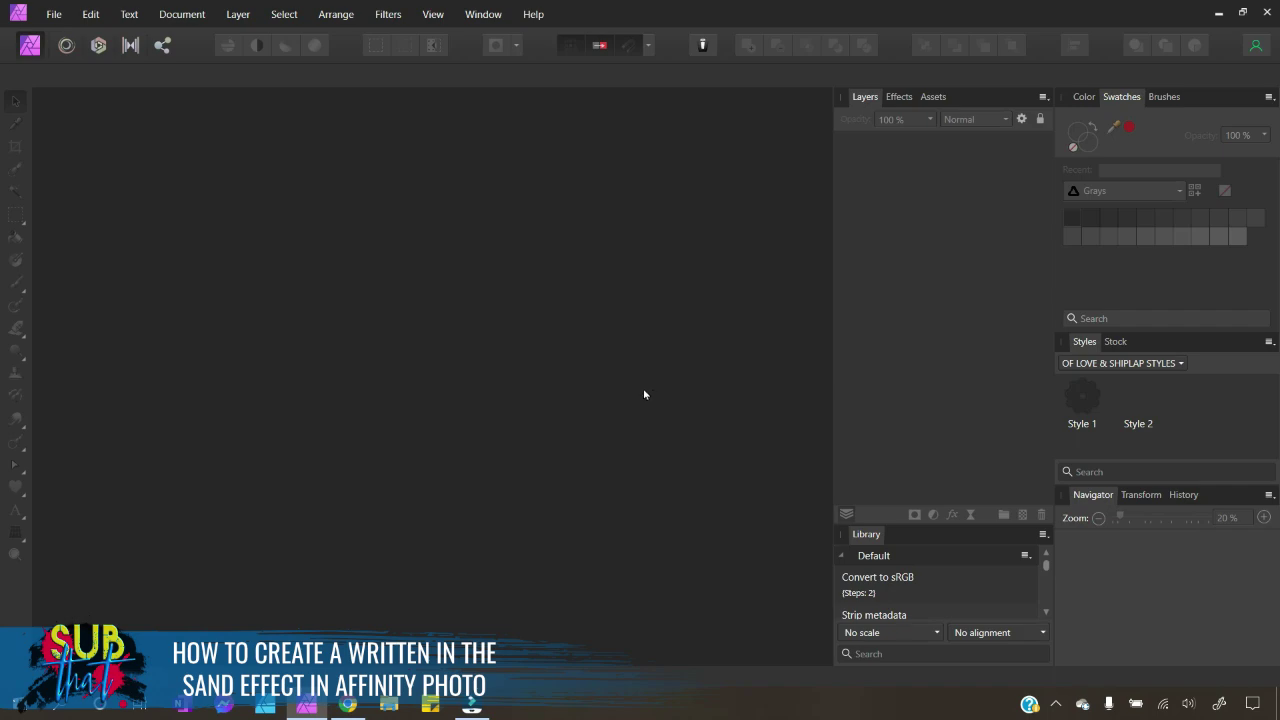
Step: Switch Chrome to Creative Fabrica's Sand Textures Digital Paper tab and scroll up to its title
left_click(362, 711)
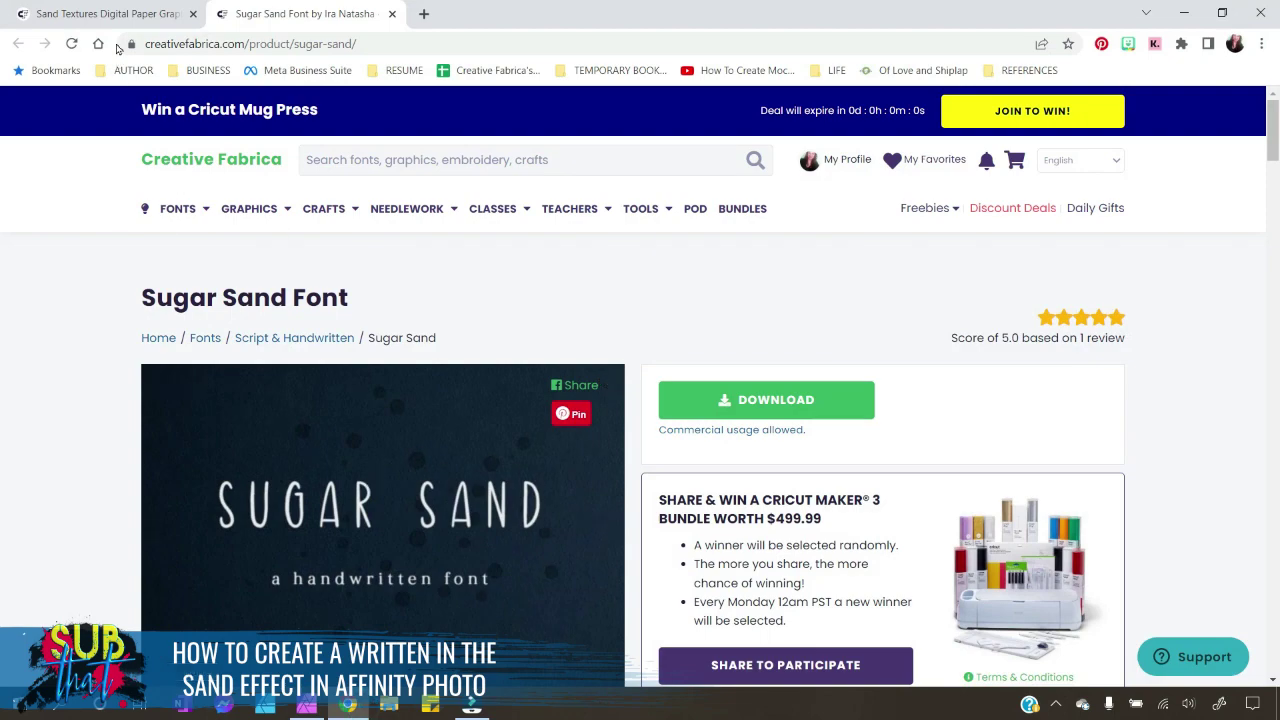
left_click(108, 14)
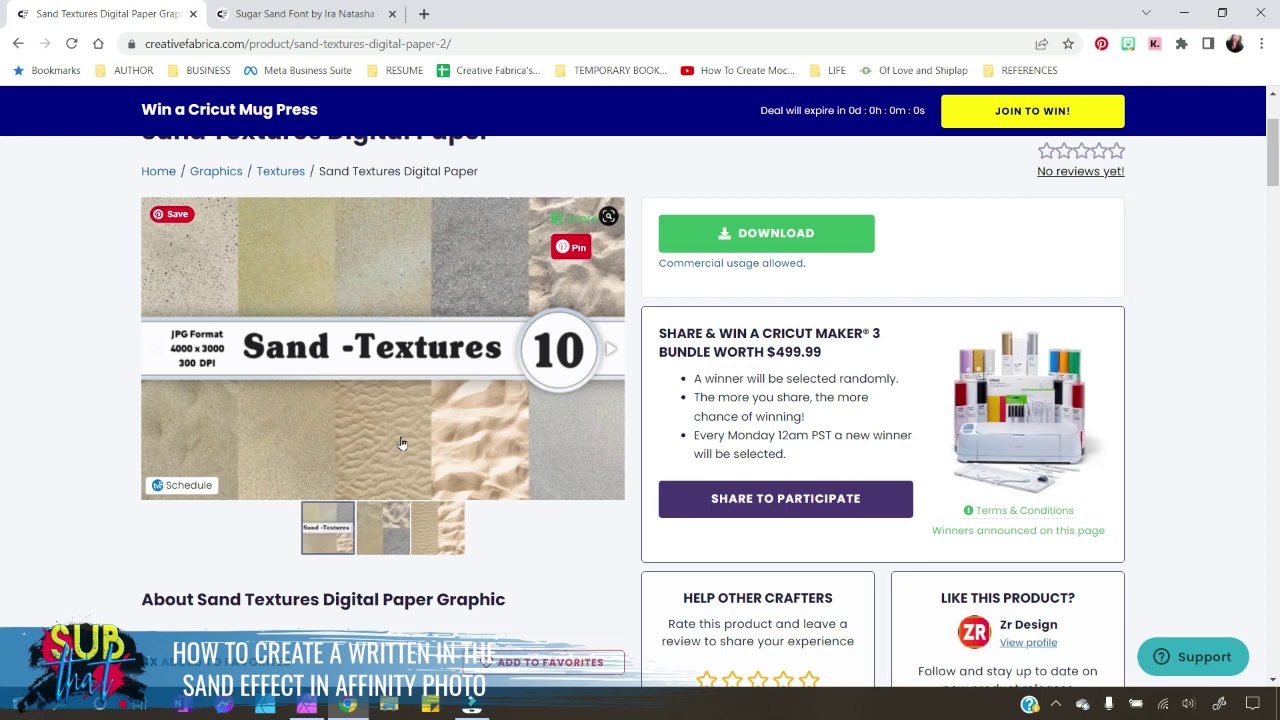
scroll(402, 448, "up", 1)
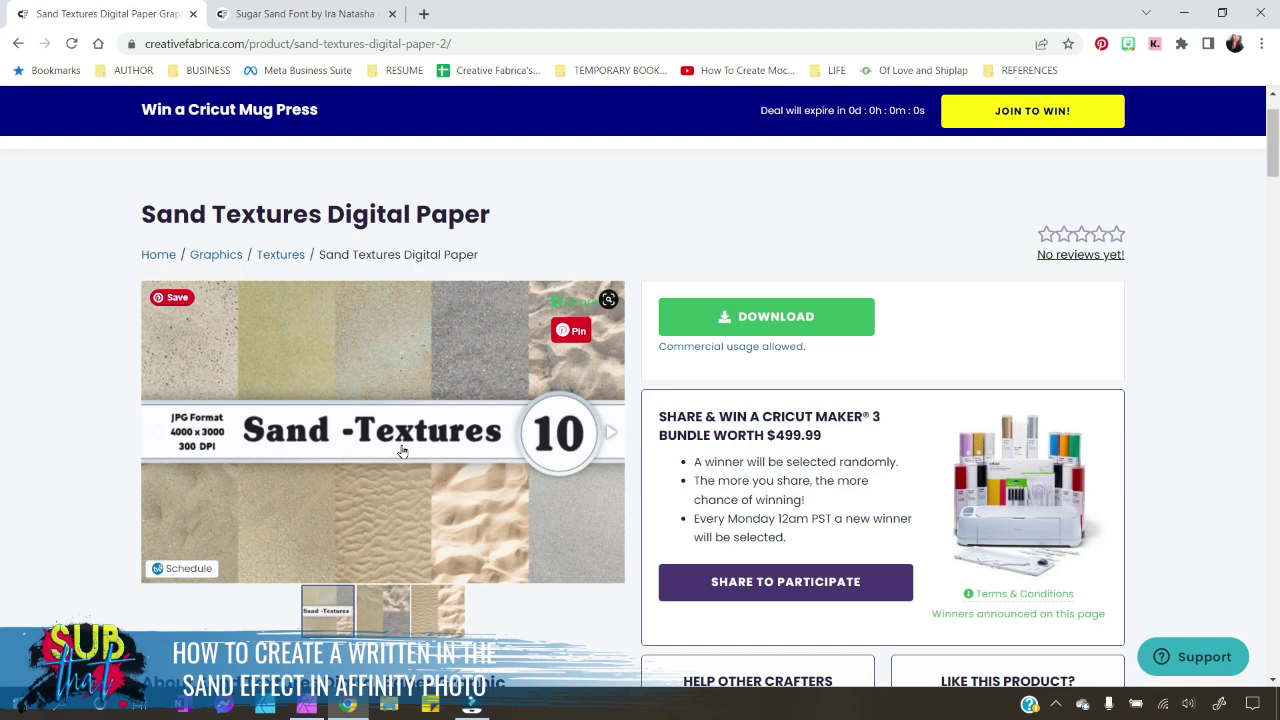
Step: Go to the Sugar Sand Font tab and scroll through the font's preview
left_click(238, 12)
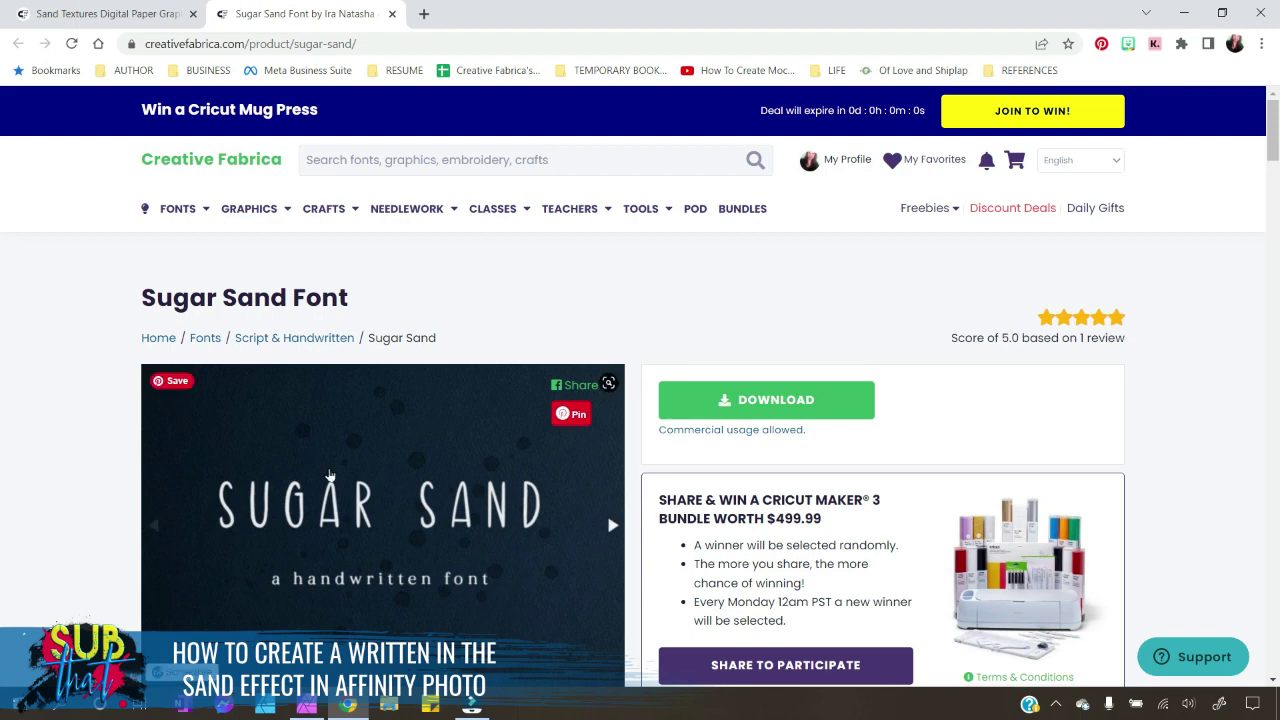
scroll(325, 469, "down", 2)
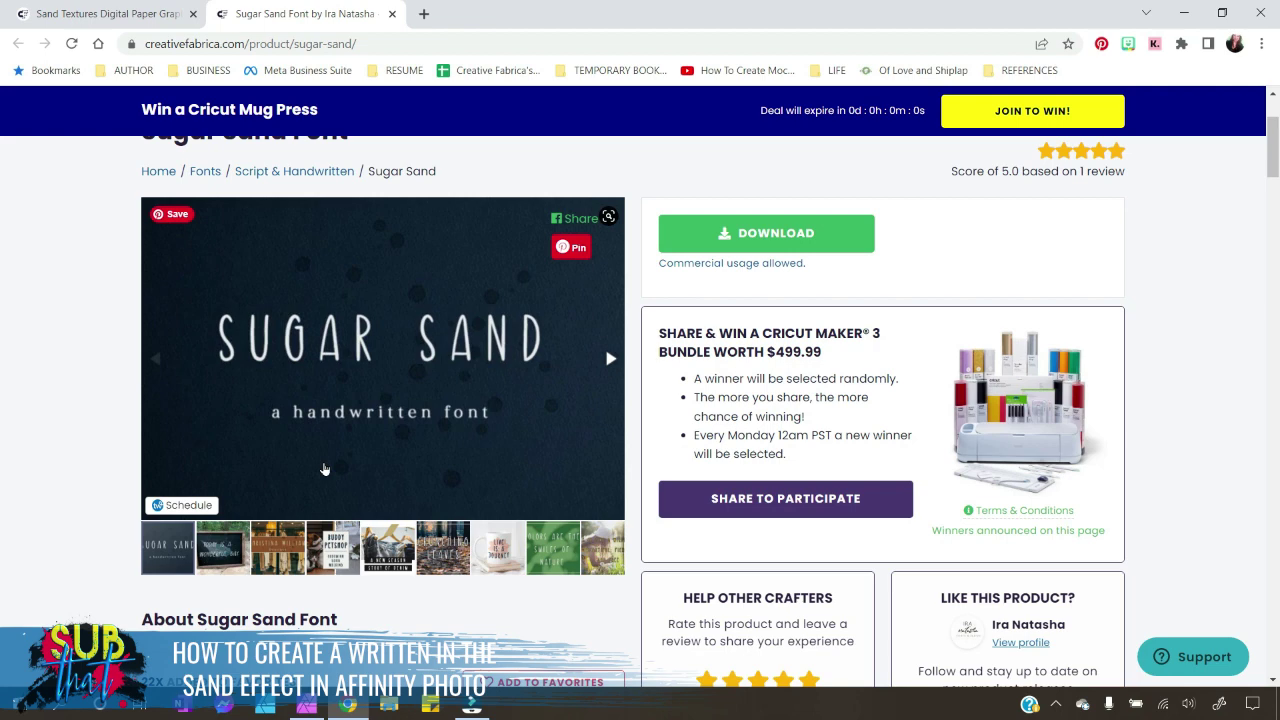
Step: Create a 3600 × 3600 px, 300 DPI sRGB document with transparent background from the Standard Clipart preset
left_click(310, 708)
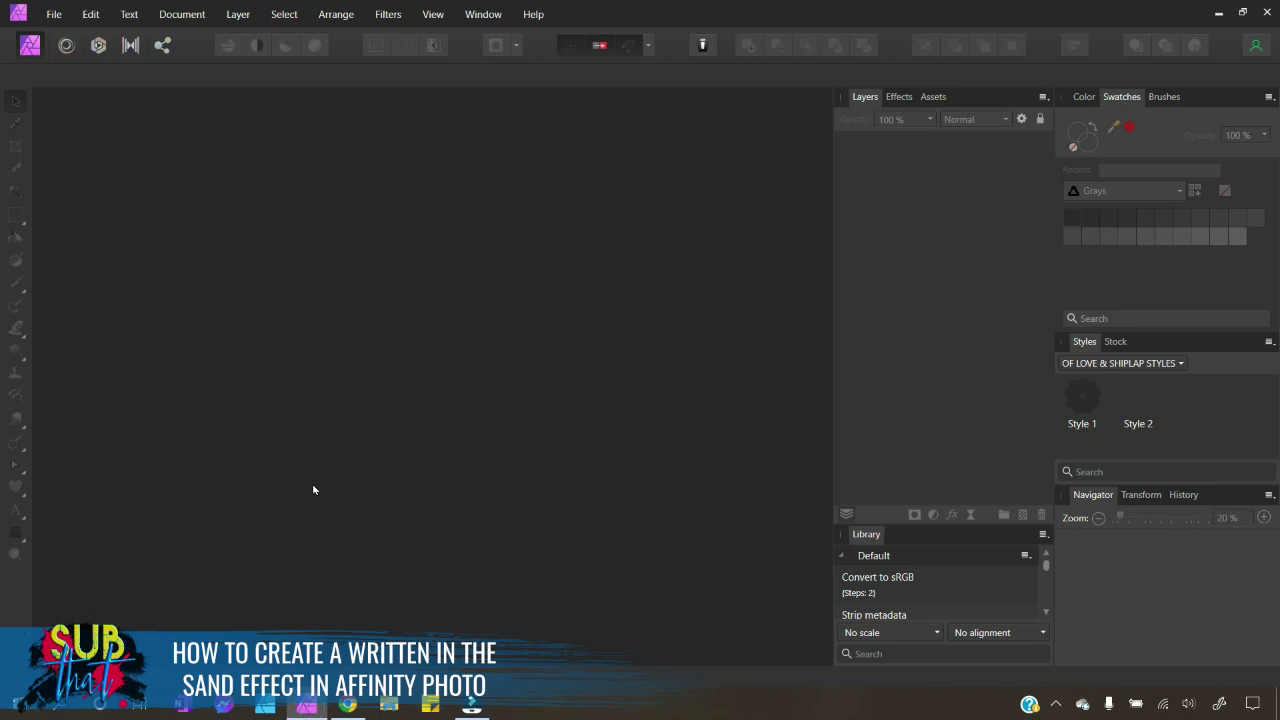
left_click(53, 14)
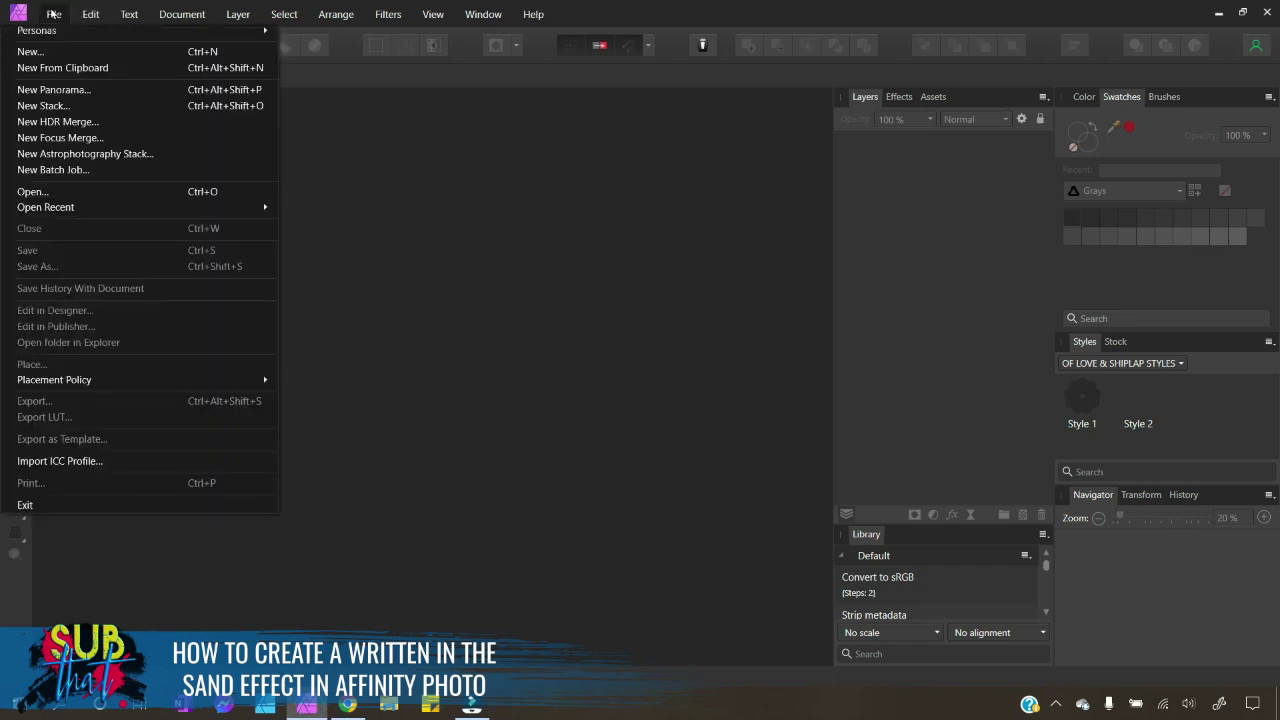
left_click(30, 51)
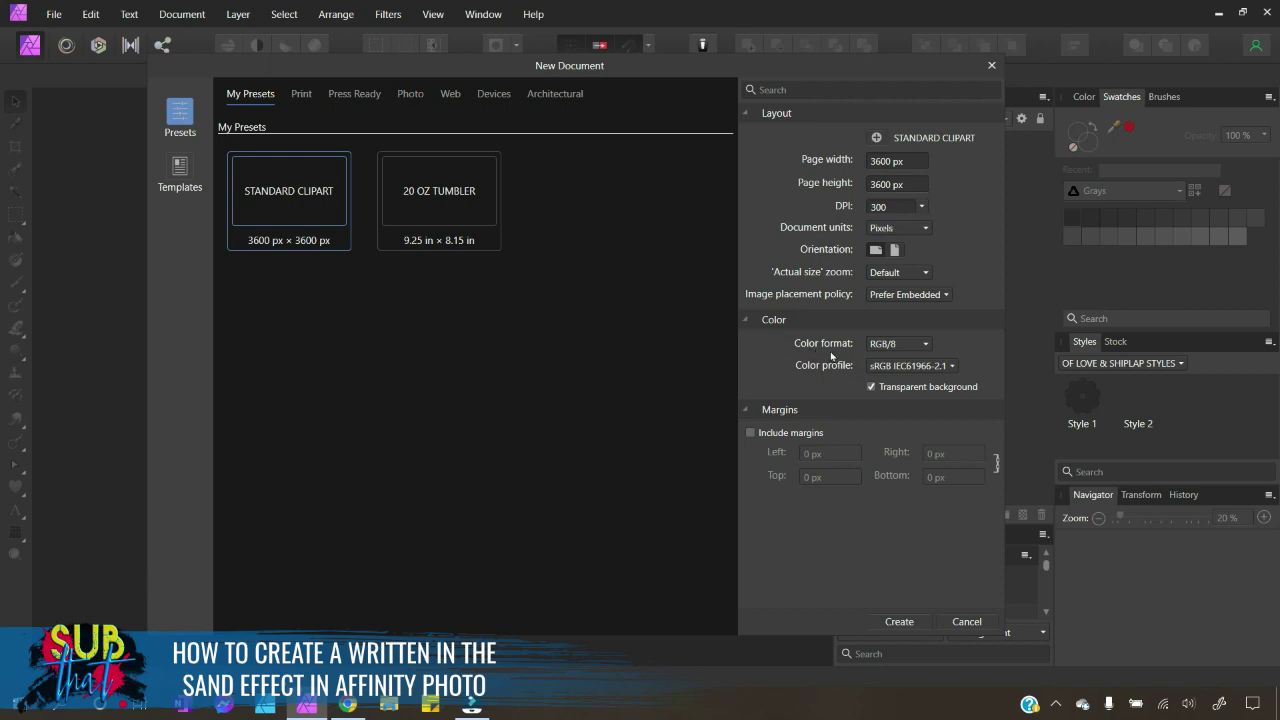
left_click(906, 370)
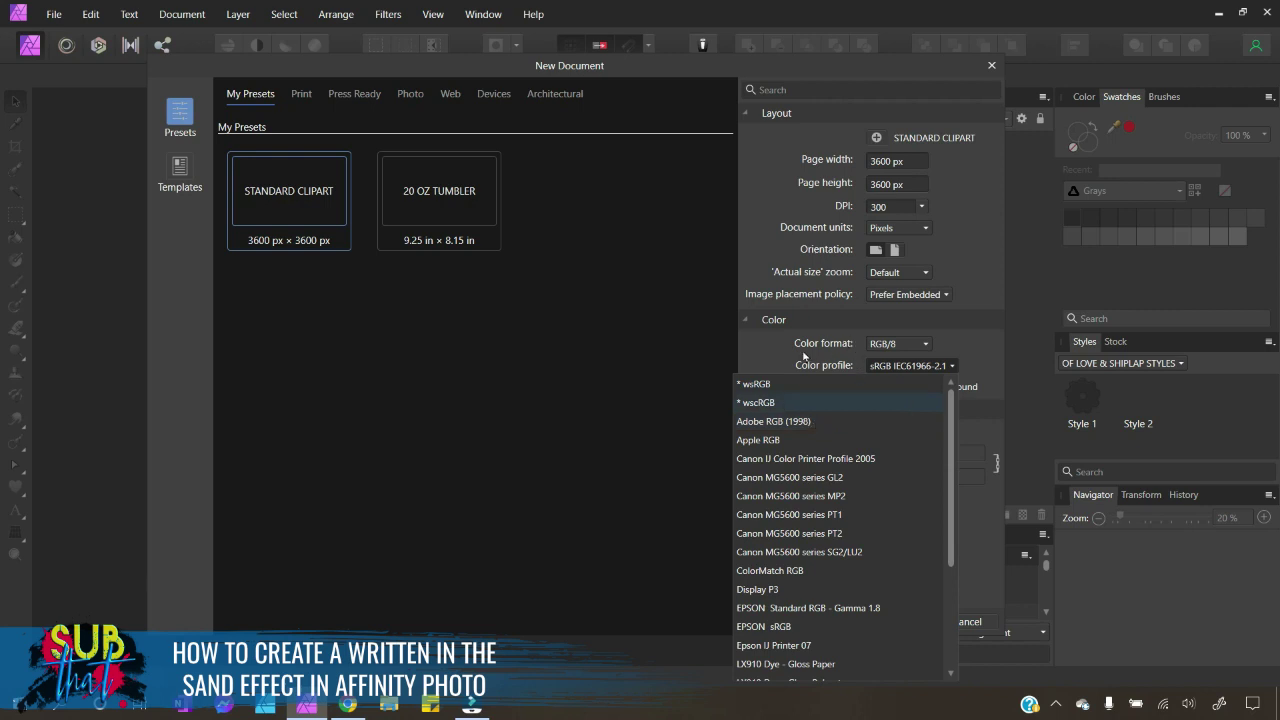
left_click(773, 356)
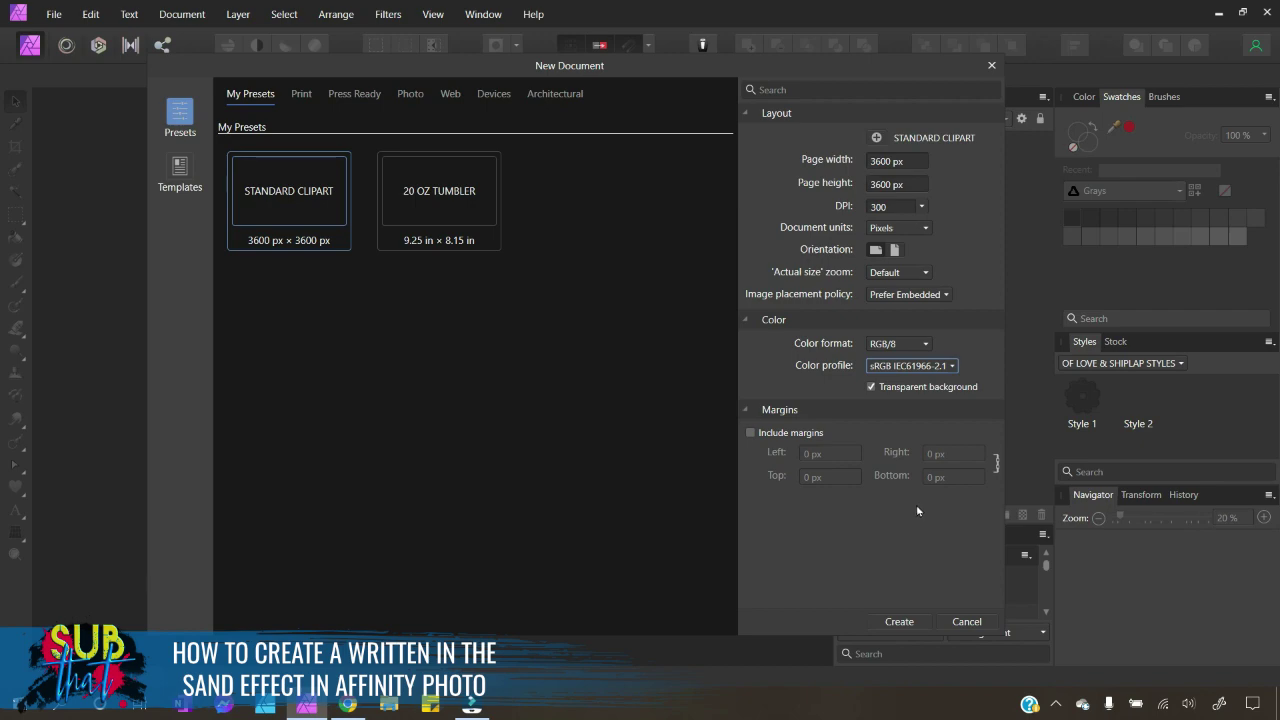
left_click(898, 622)
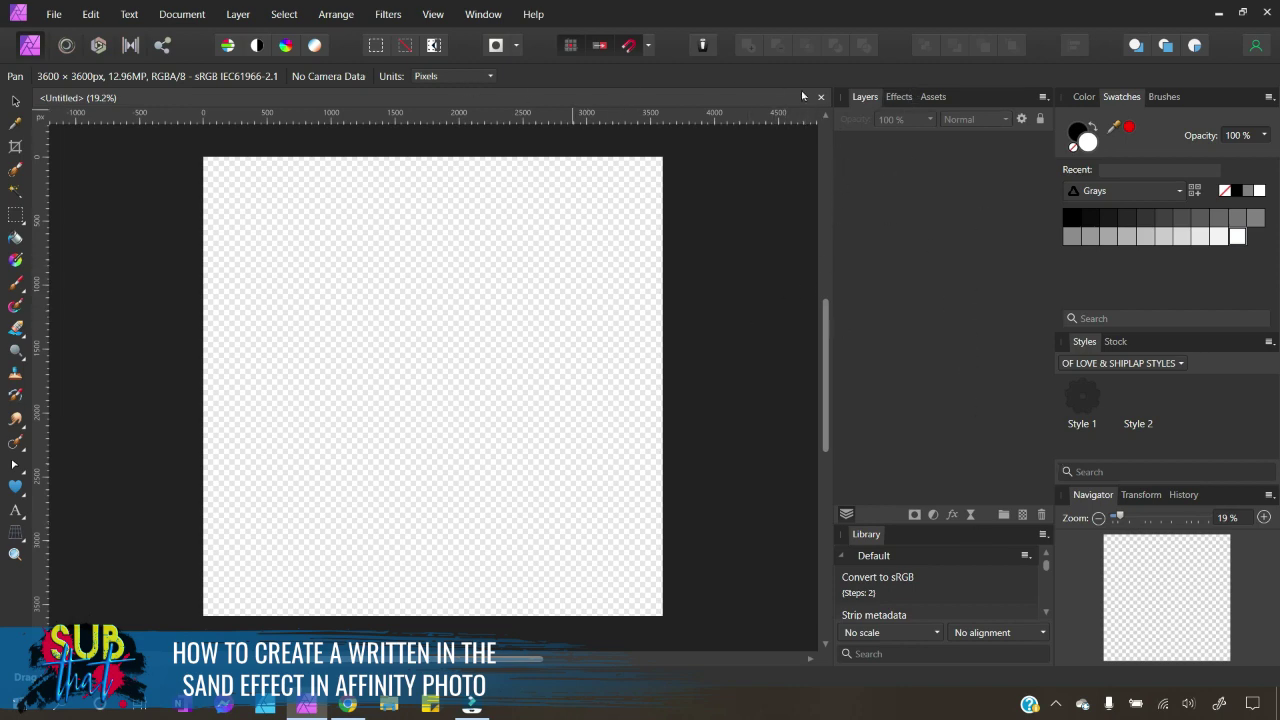
Step: Look over the View > Studio panel list without changes, then select the Move Tool
left_click(436, 17)
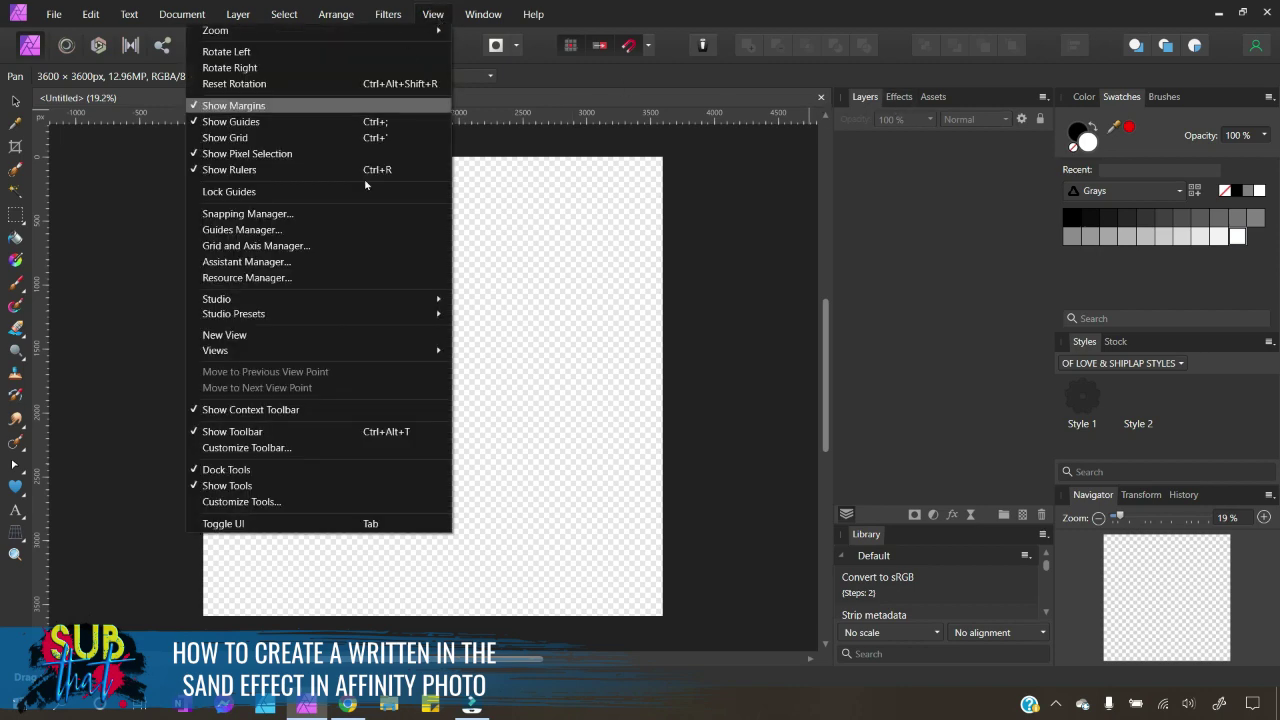
mouse_move(366, 302)
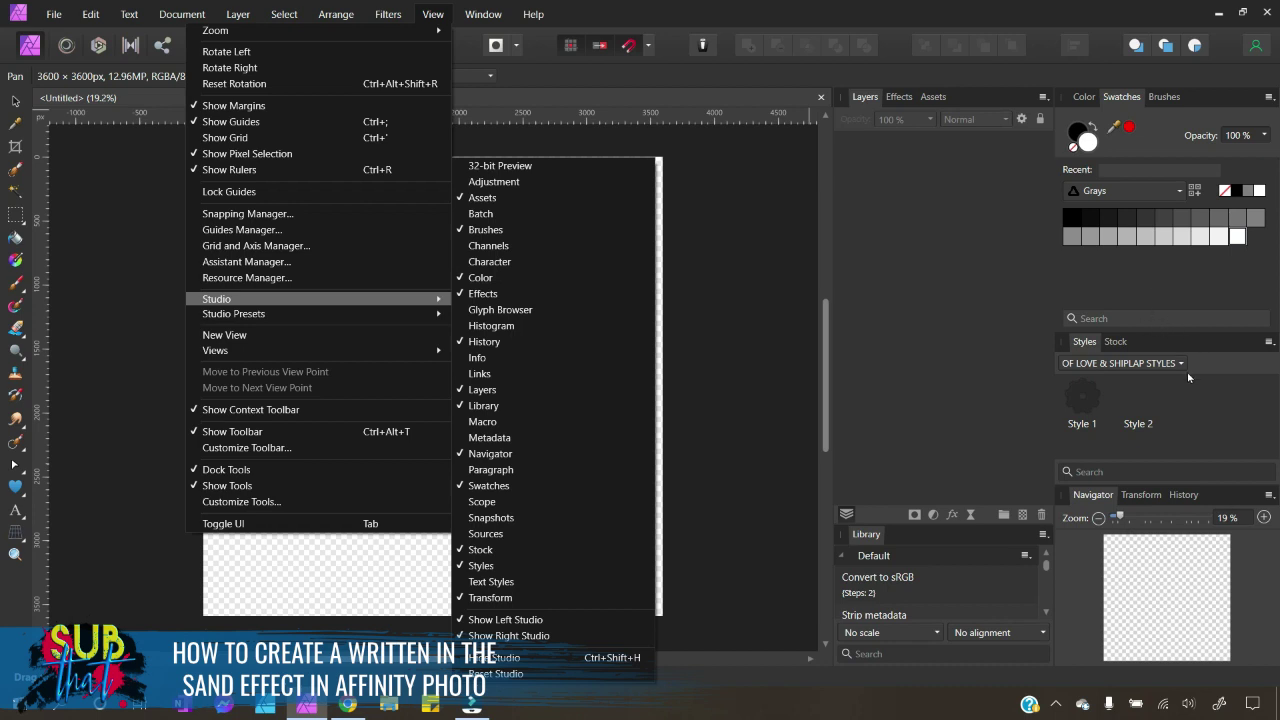
left_click(717, 410)
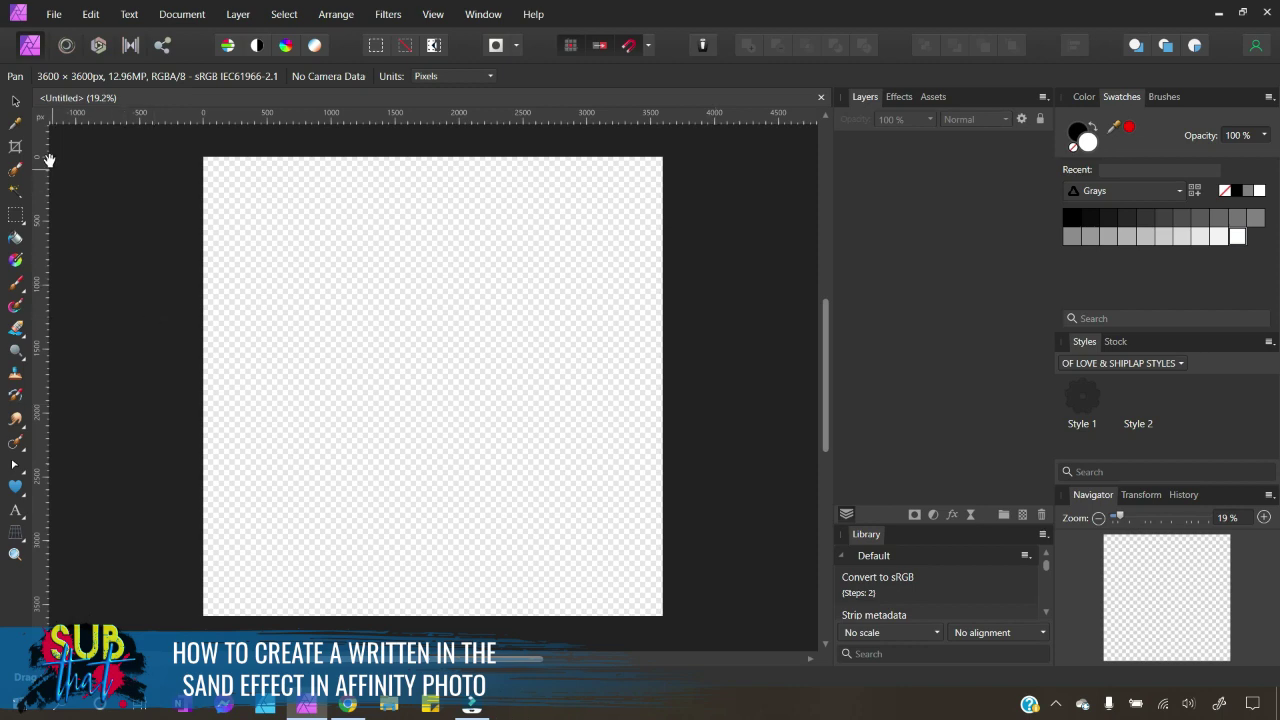
left_click(16, 102)
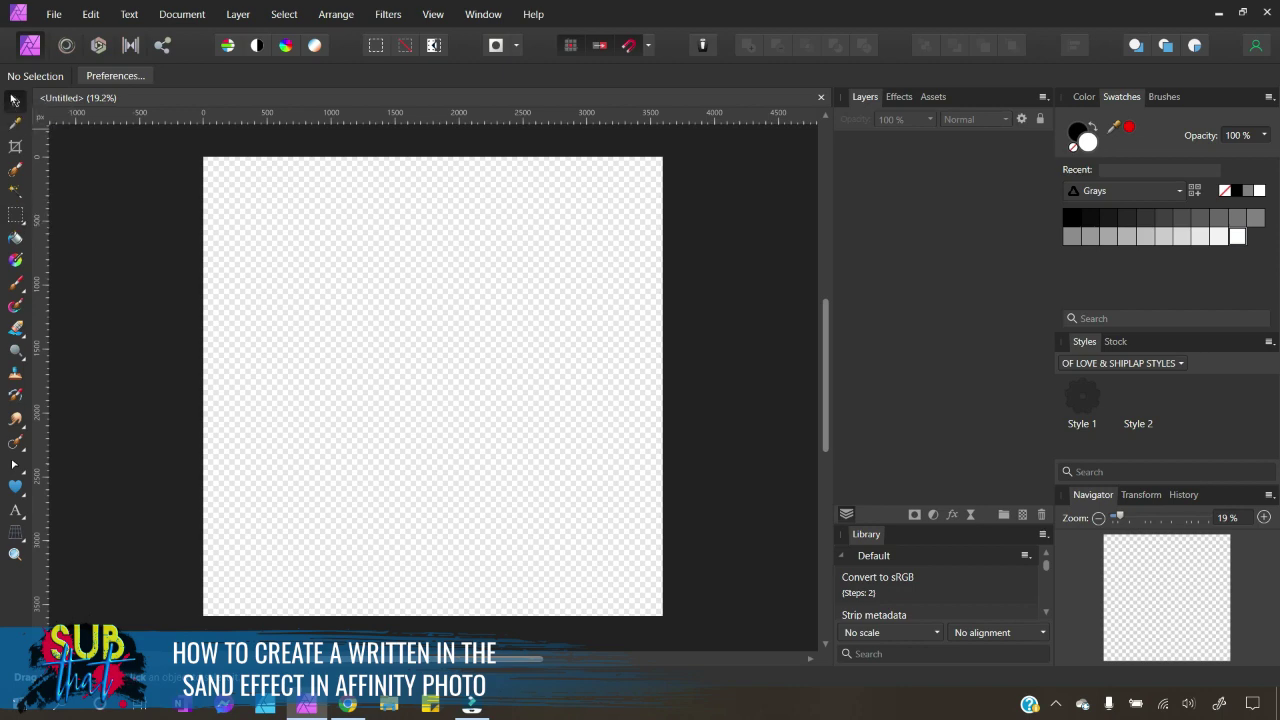
Step: Place the image file Sand Textures x10 Vol.2 9.jpg into the document
left_click(53, 16)
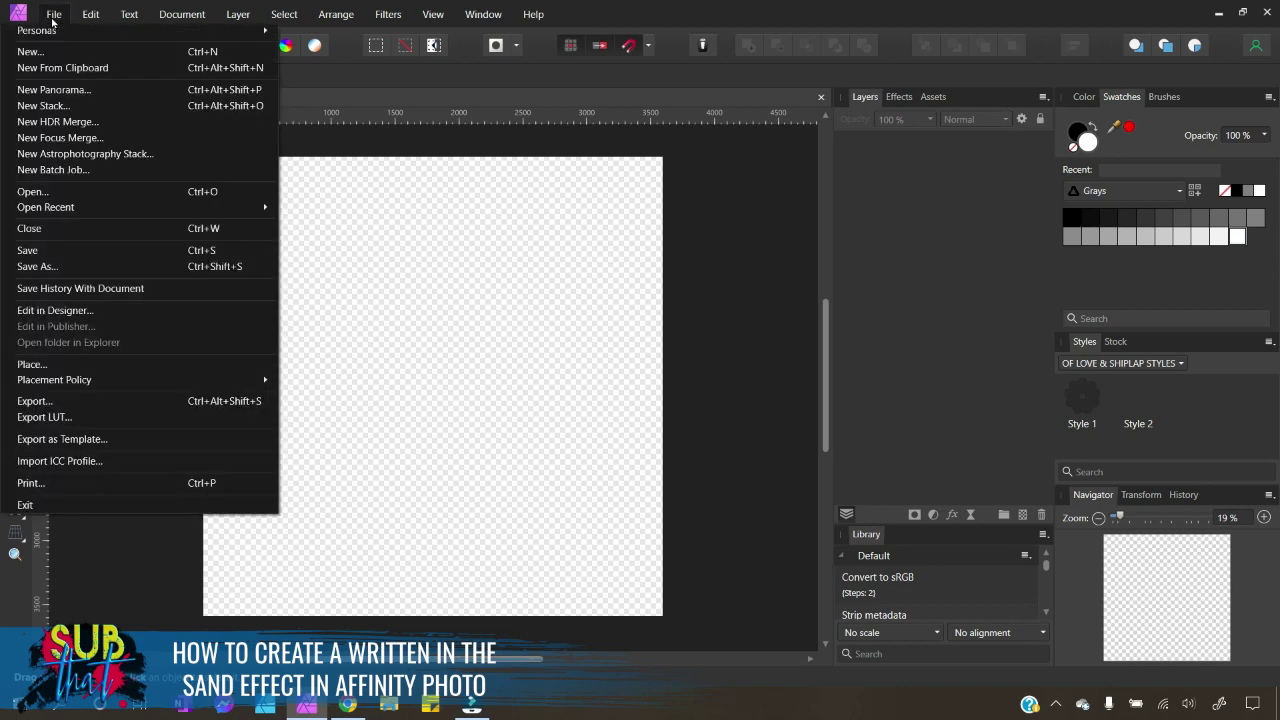
left_click(30, 365)
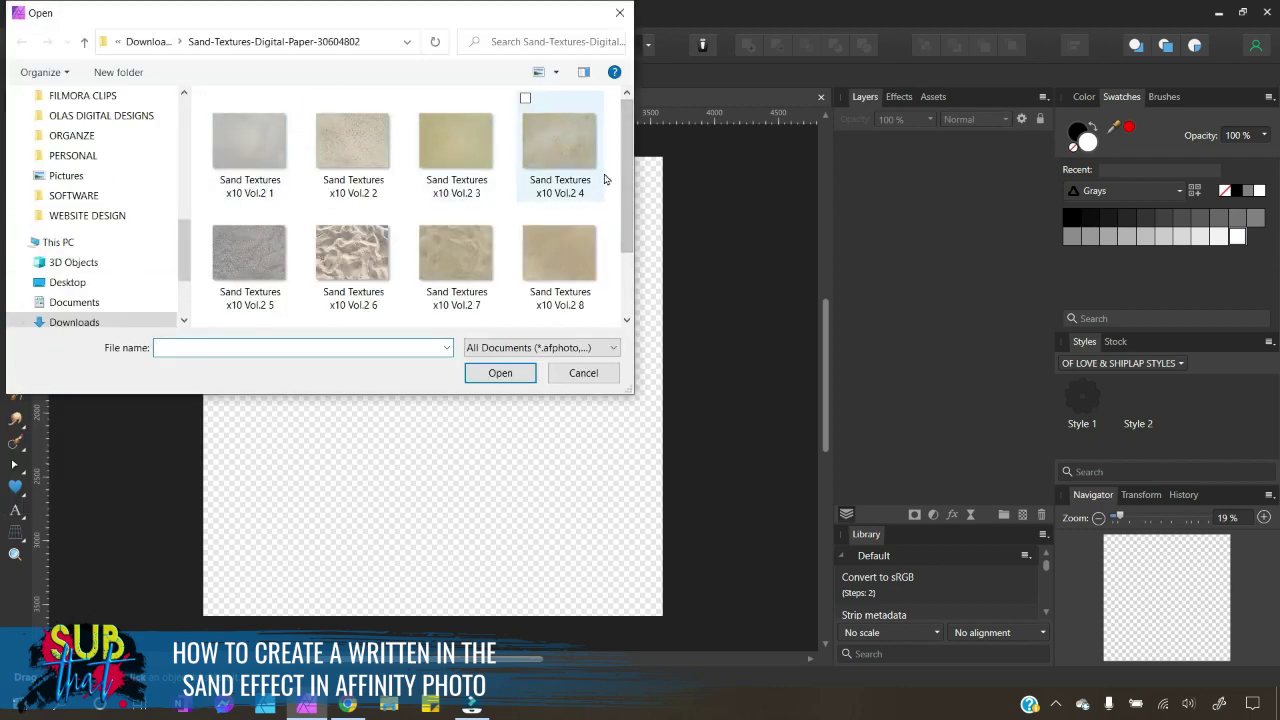
left_click_drag(627, 181, 626, 193)
scroll(626, 193, "down", 2)
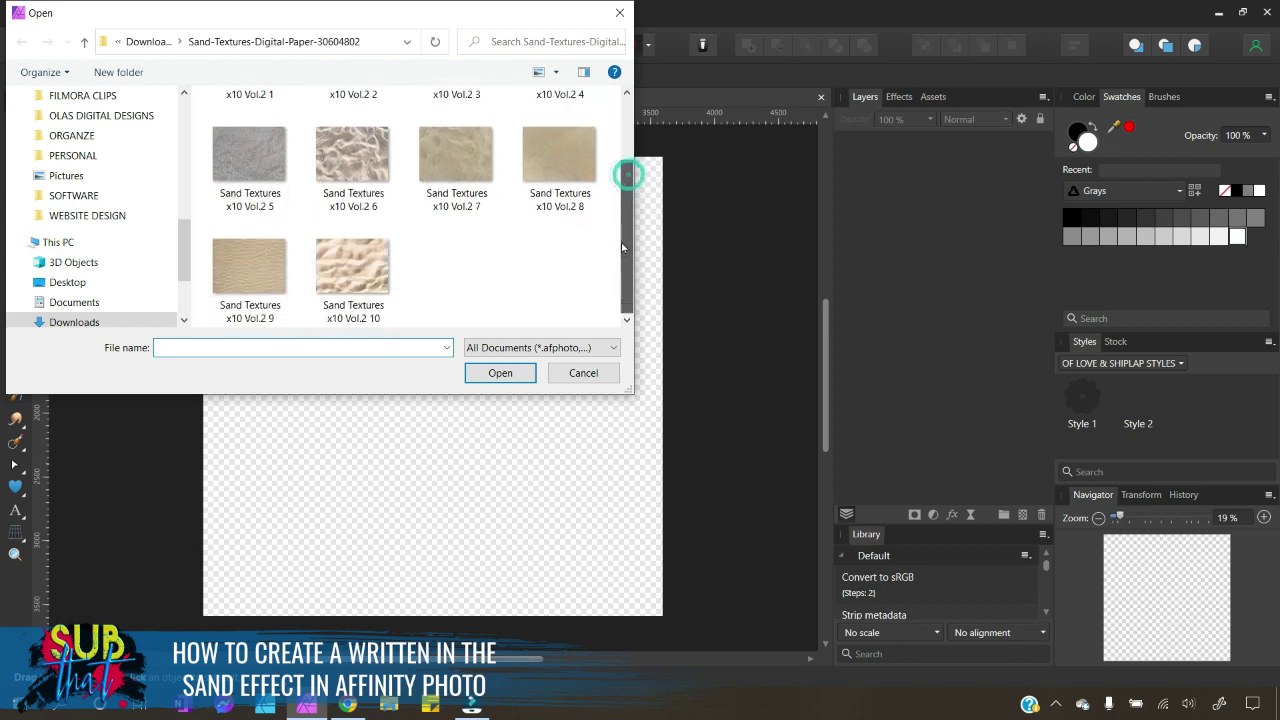
left_click(223, 276)
left_click(500, 372)
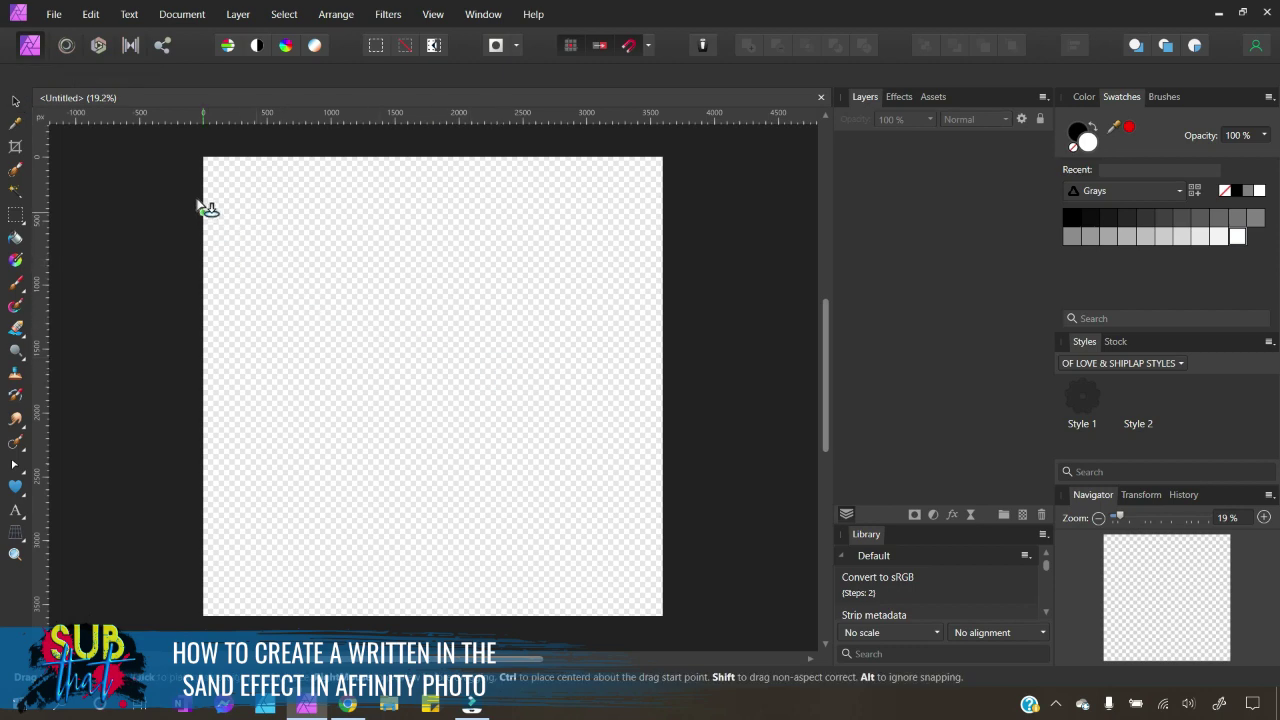
Step: Drag the sand image out from the canvas's top-left corner and reposition it over the canvas
left_click_drag(203, 158, 720, 545)
left_click_drag(666, 299, 508, 489)
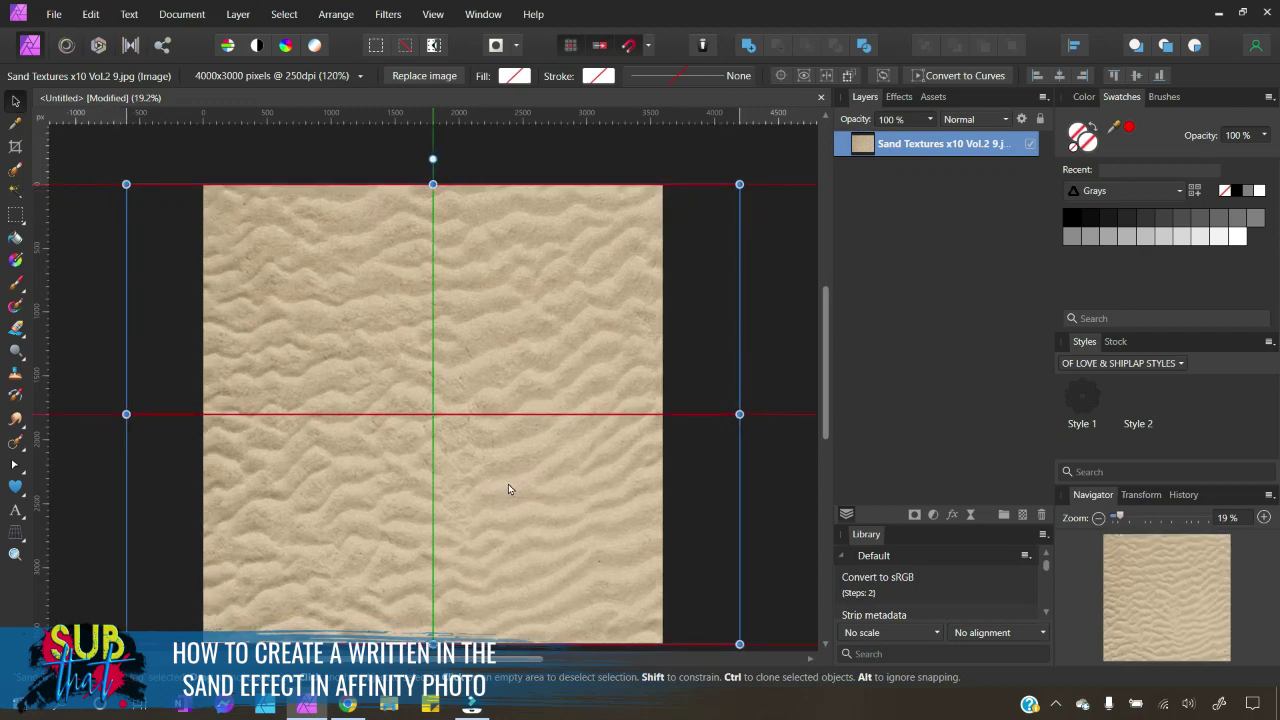
left_click_drag(508, 484, 508, 484)
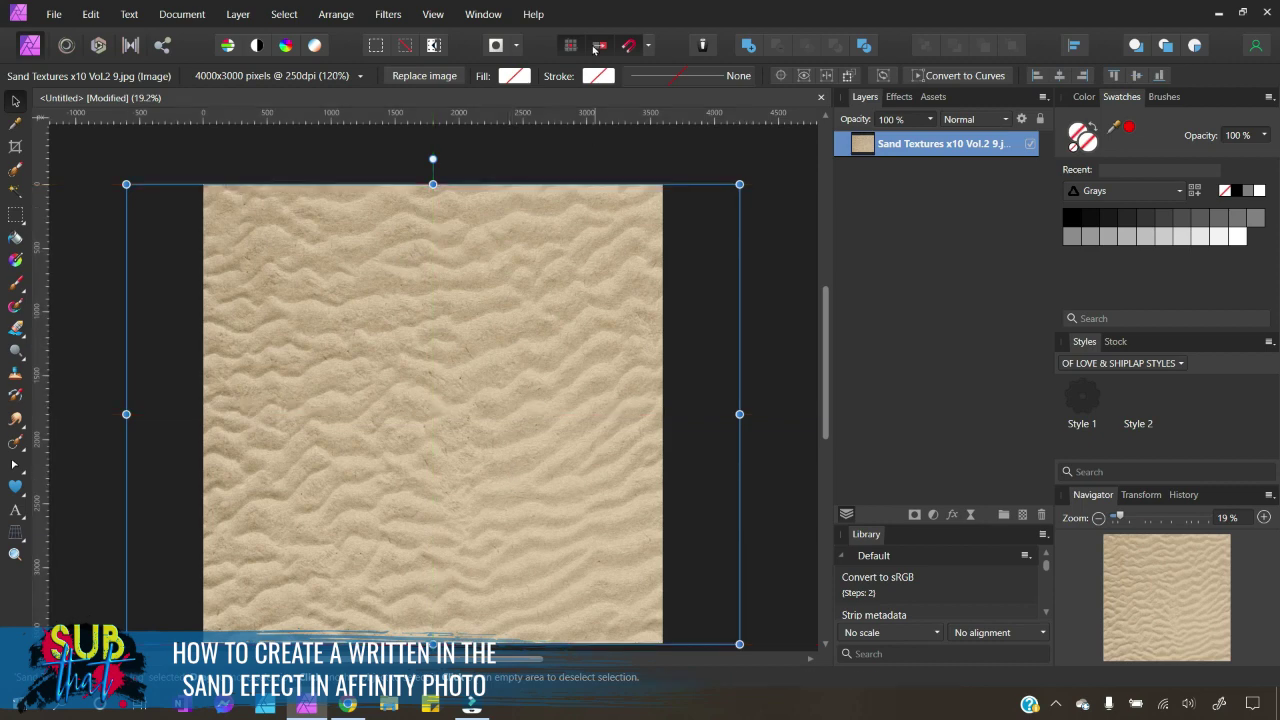
Step: Select the sand image and apply Align Center horizontally and vertically, then deselect it
left_click(648, 45)
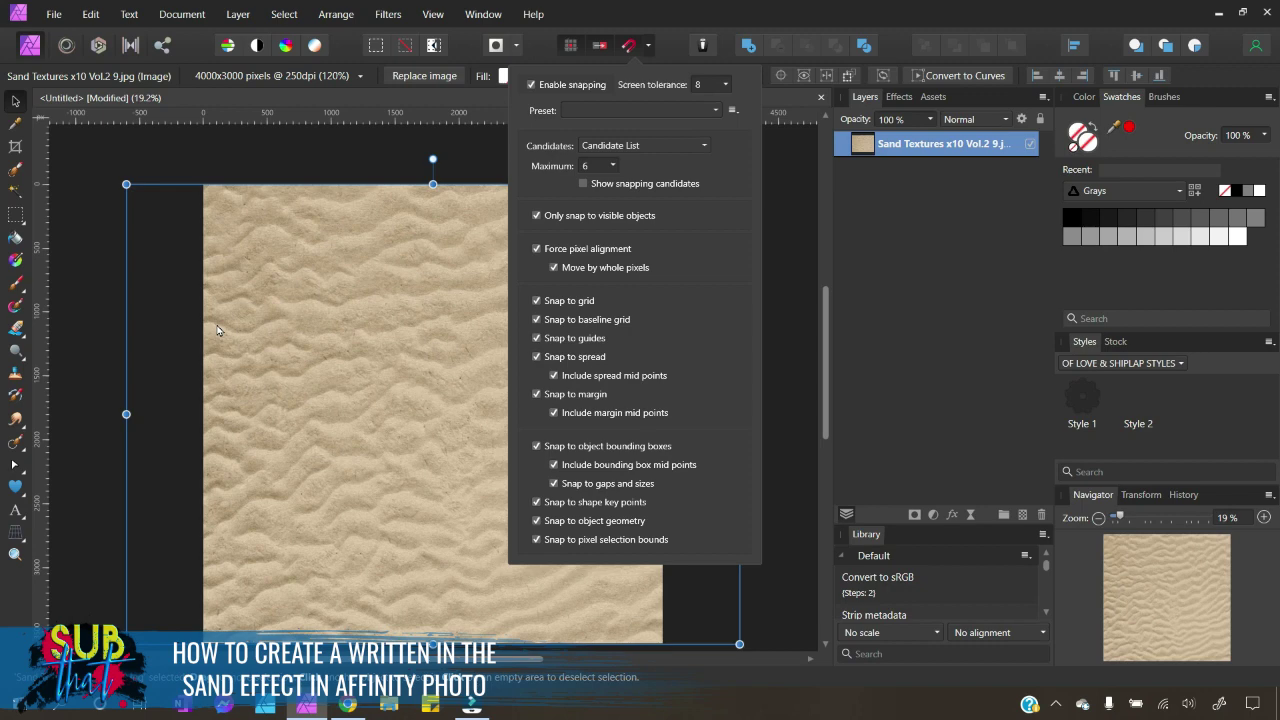
left_click(795, 244)
left_click(582, 262)
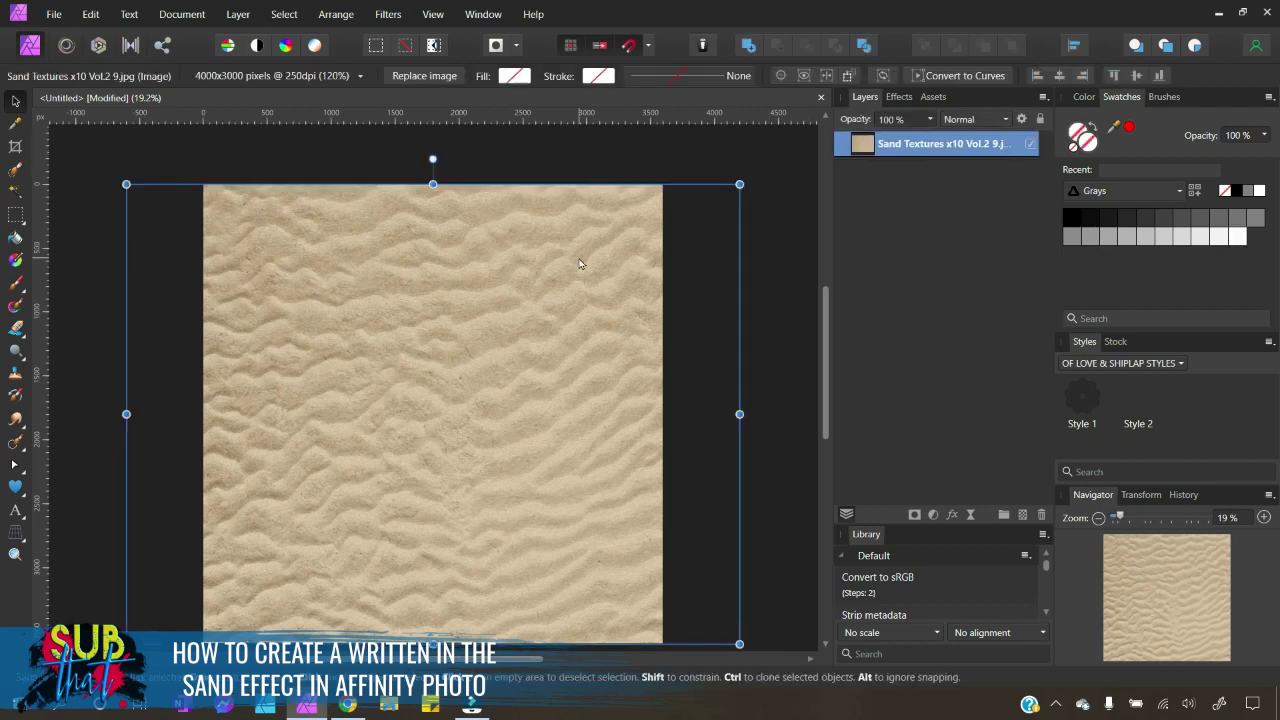
left_click(1075, 46)
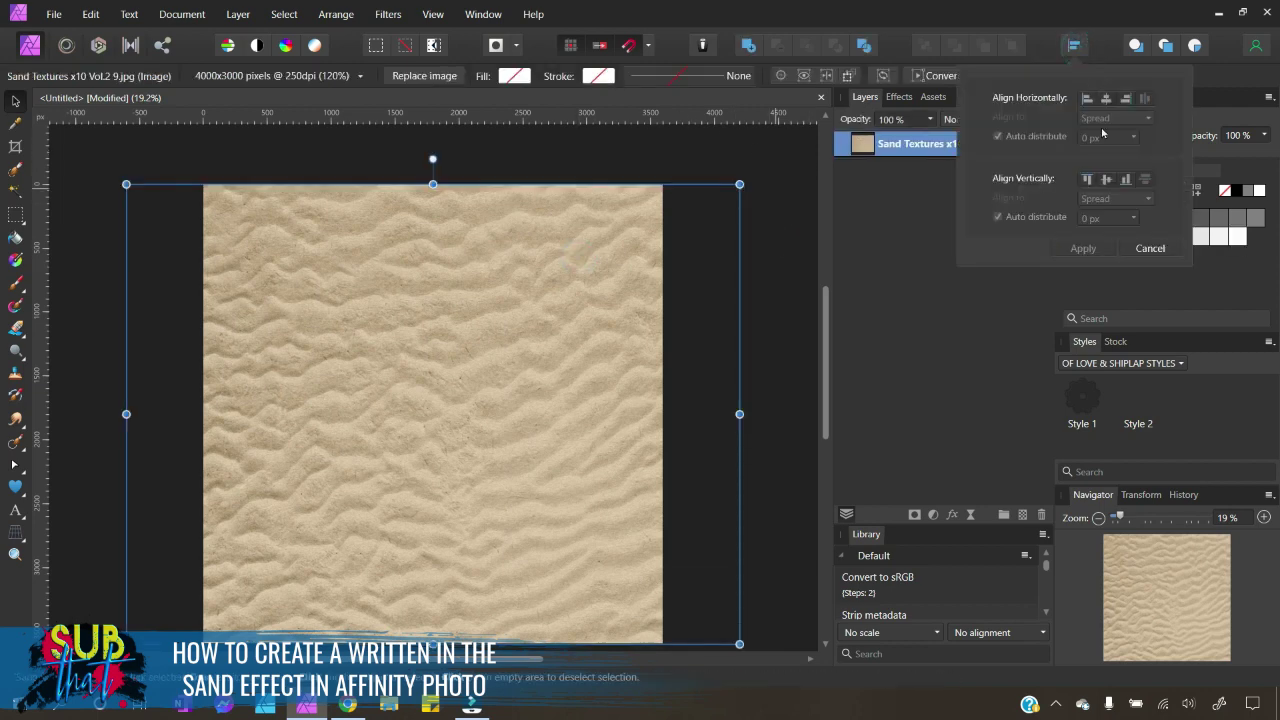
left_click(1108, 97)
left_click(1107, 178)
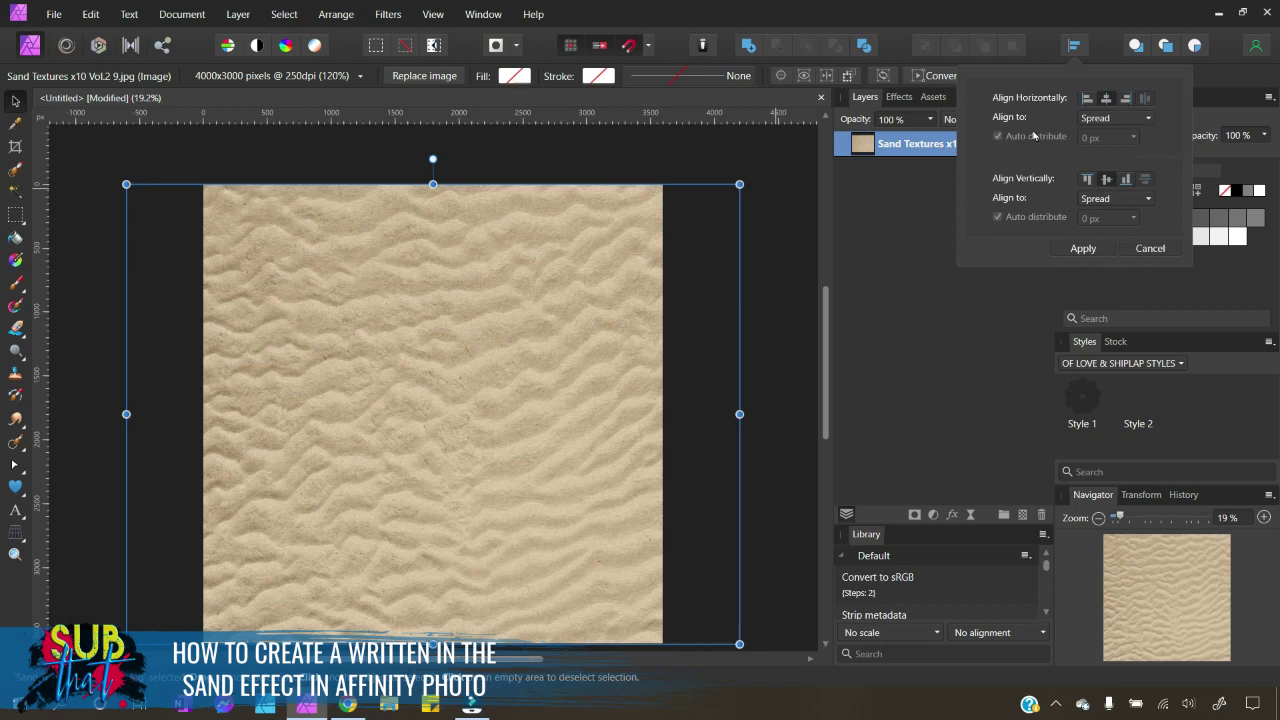
left_click(1074, 256)
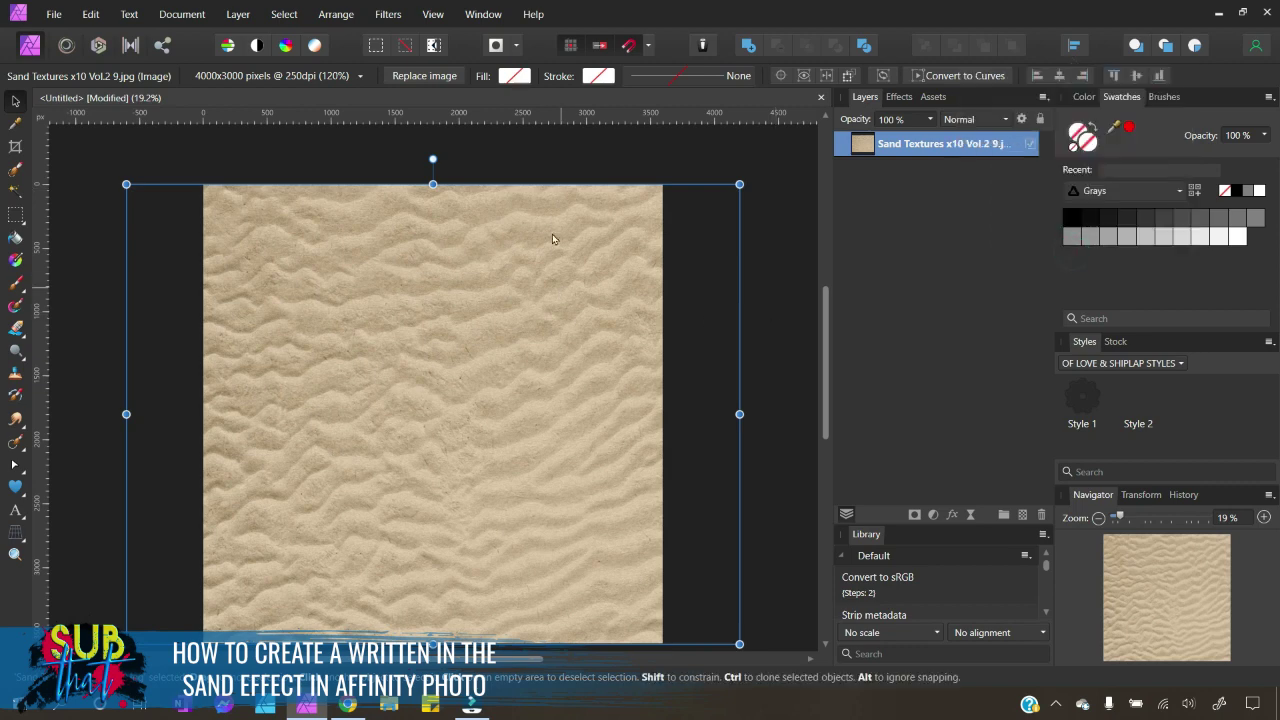
left_click(538, 156)
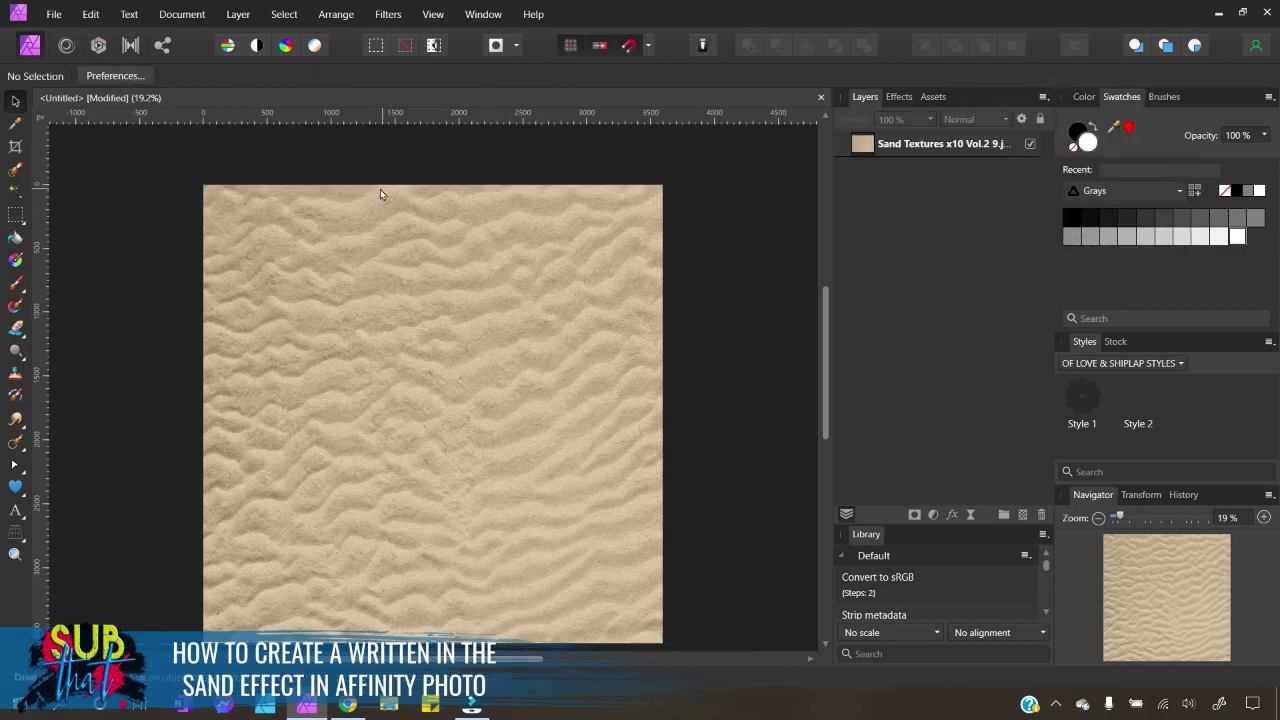
Step: Add a Fill layer above the texture and colour it a pale sand beige
left_click(237, 14)
key("g")
left_click(160, 128)
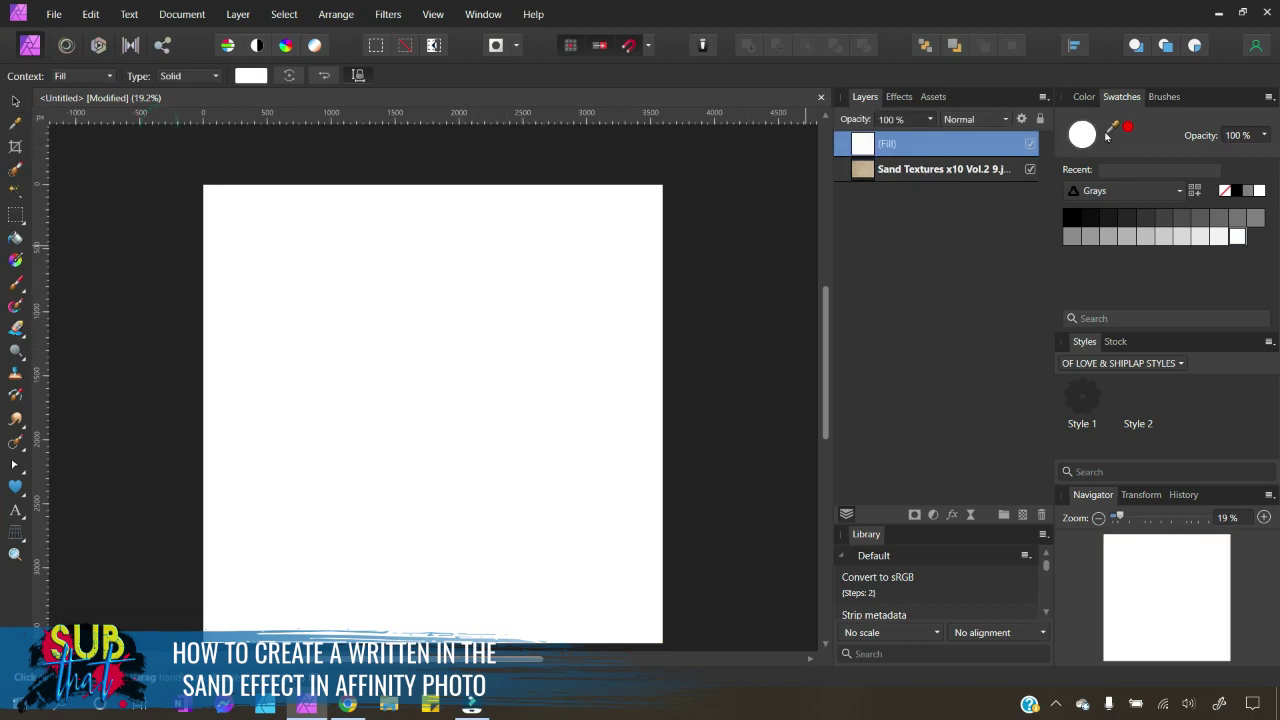
left_click(1080, 101)
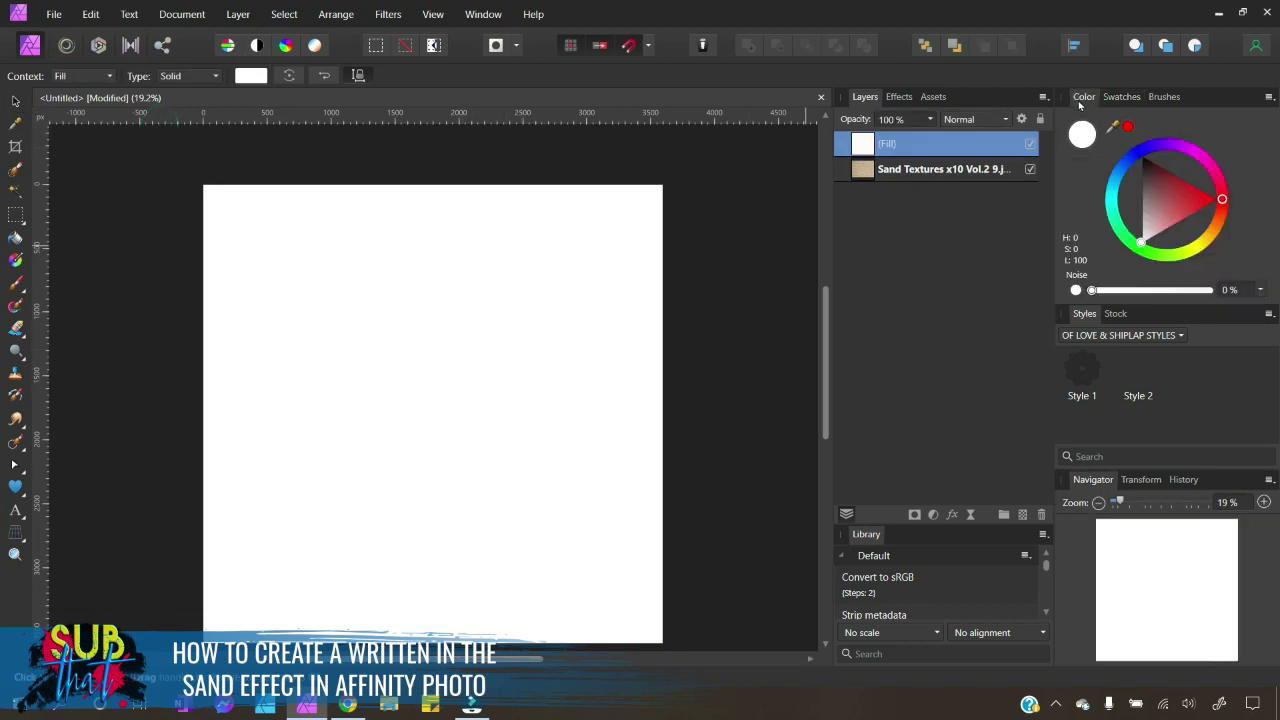
left_click(1208, 250)
left_click_drag(1206, 249, 1146, 223)
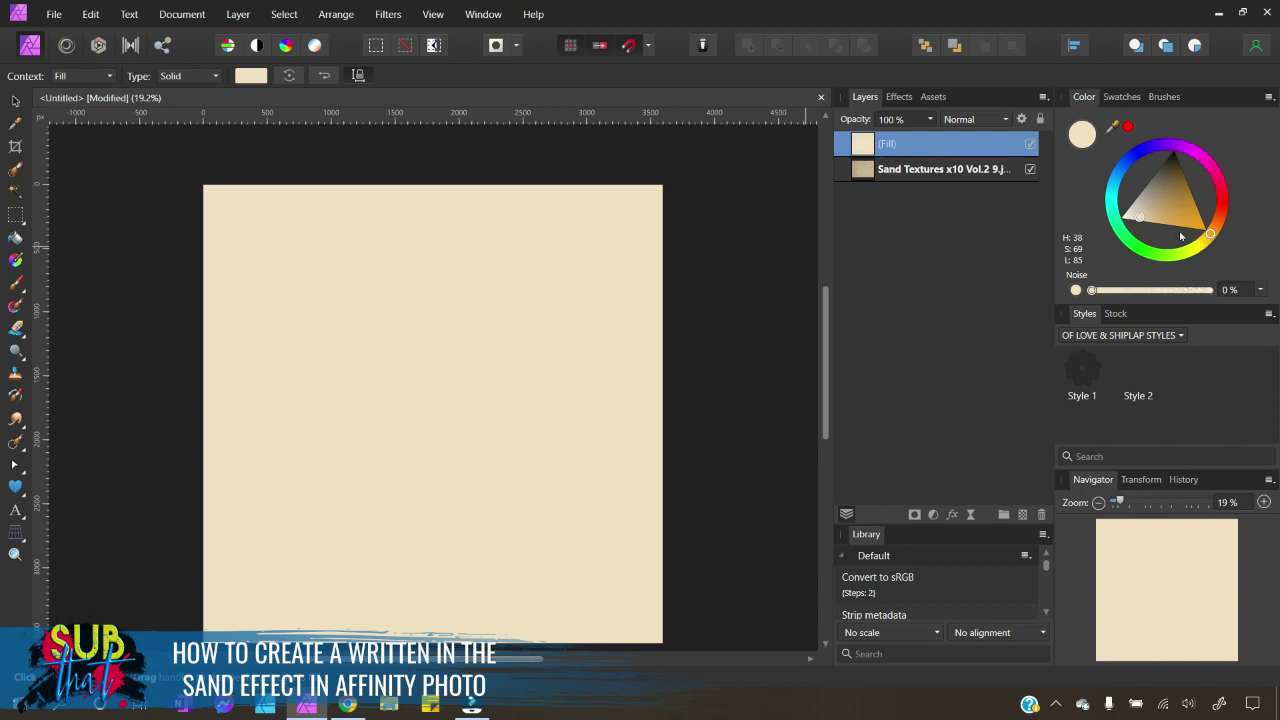
left_click_drag(1142, 222, 1145, 223)
Step: Raise the fill colour's Noise slider to 100% for a grainy look
left_click(1076, 290)
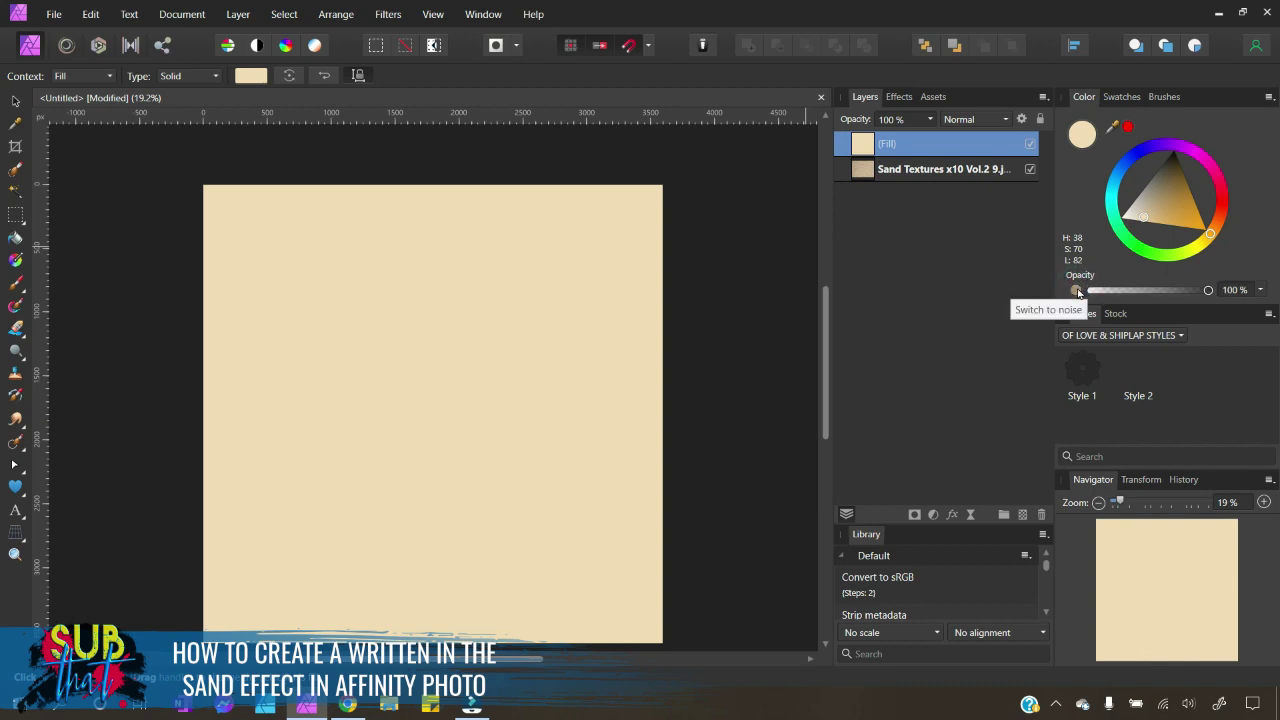
left_click(1076, 290)
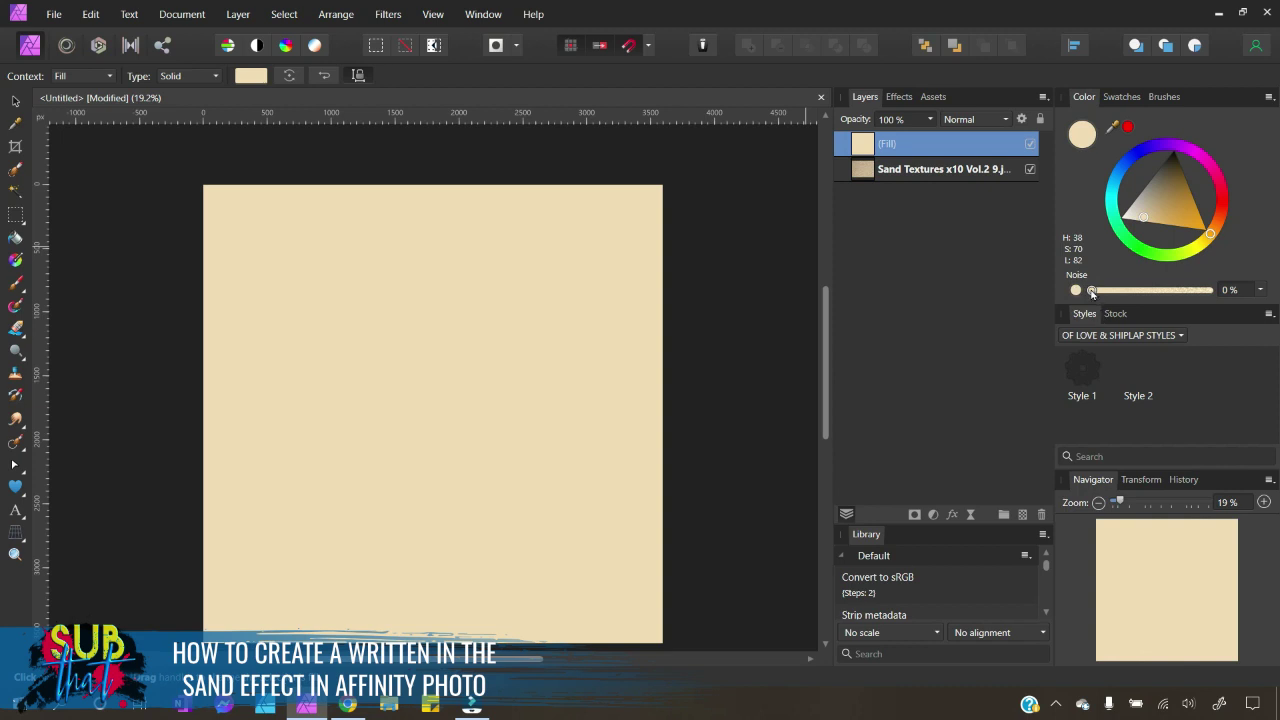
left_click_drag(1092, 291, 1199, 297)
Step: With the Move Tool active, set the beige Fill layer's opacity to 75%
left_click(16, 102)
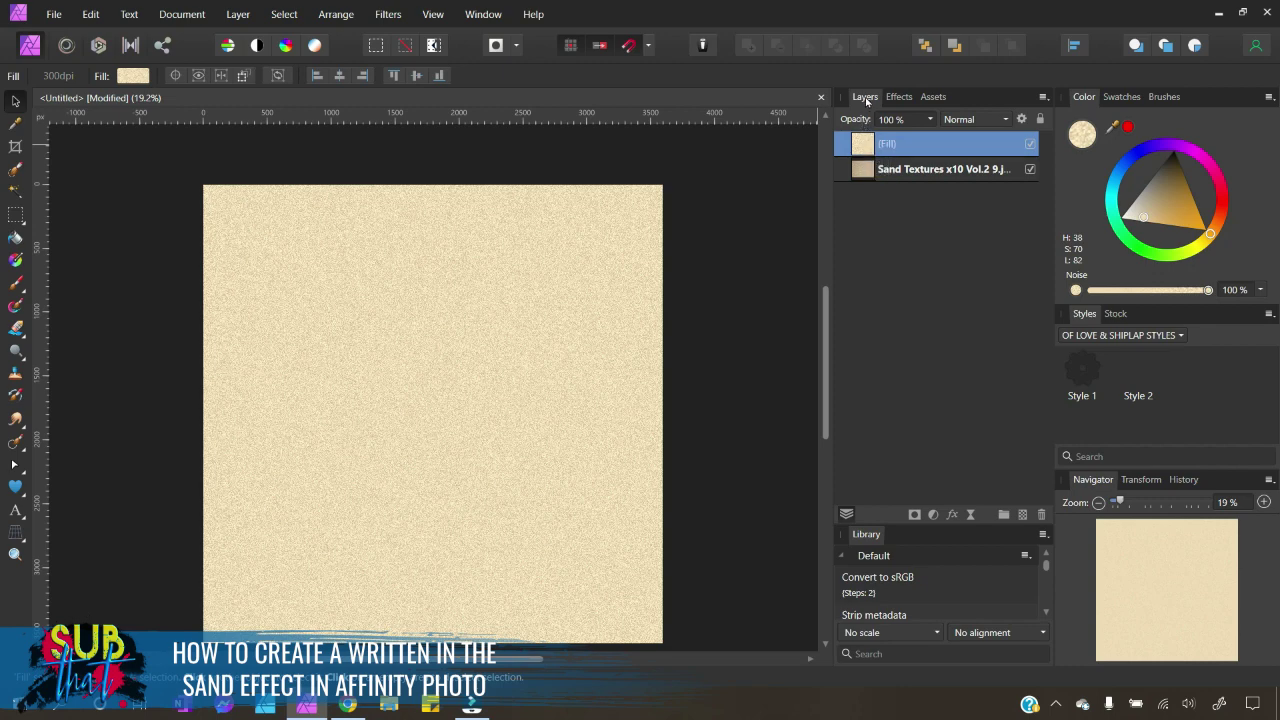
left_click(930, 119)
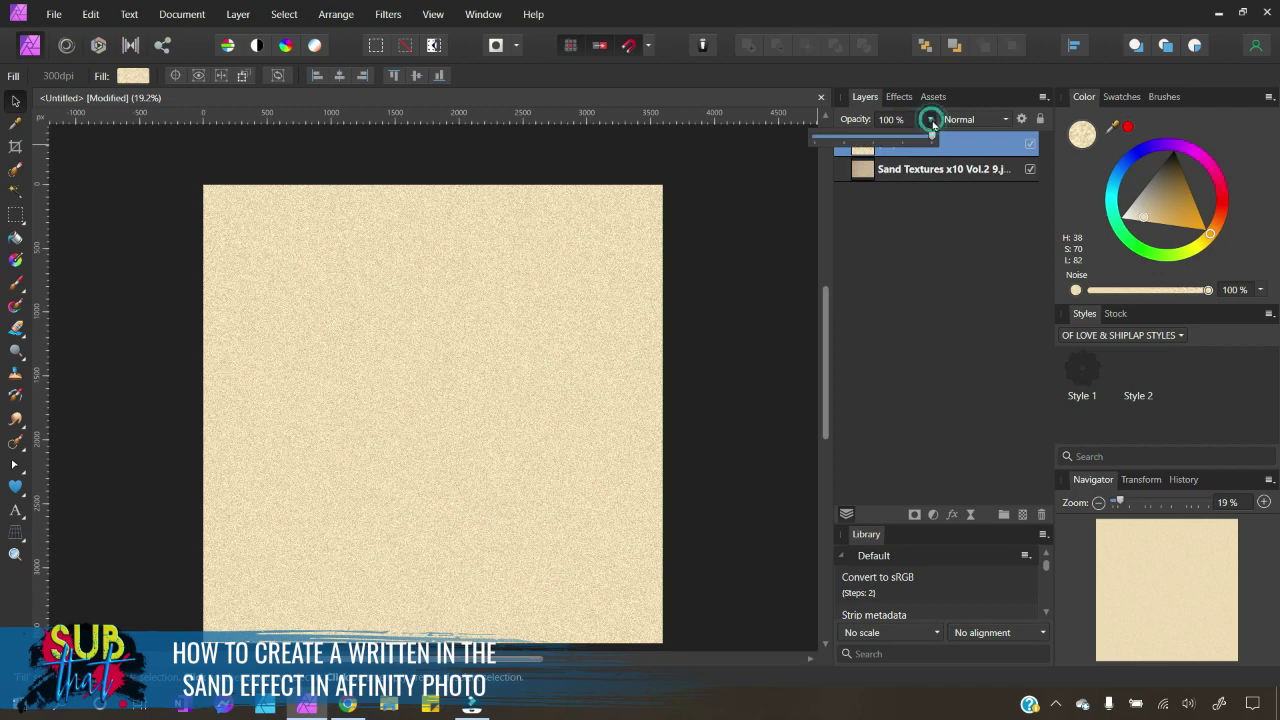
left_click_drag(931, 137, 904, 142)
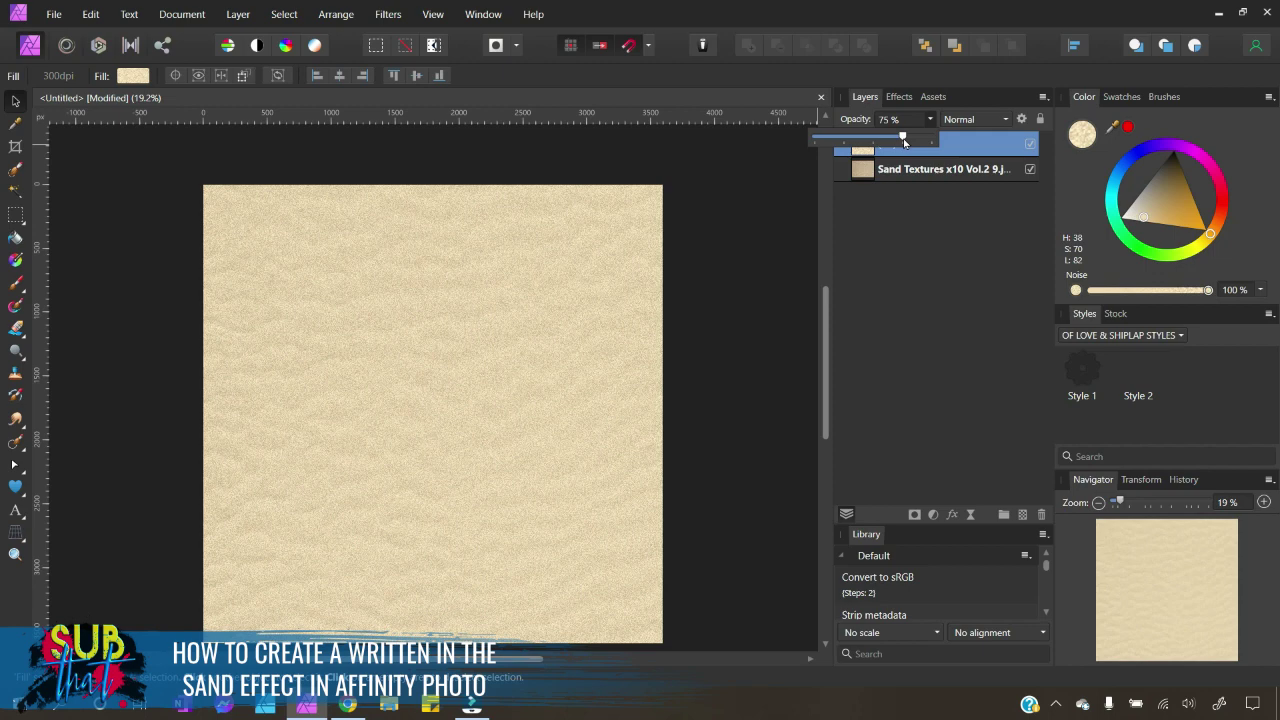
left_click_drag(904, 142, 900, 144)
left_click_drag(900, 137, 903, 137)
left_click(738, 196)
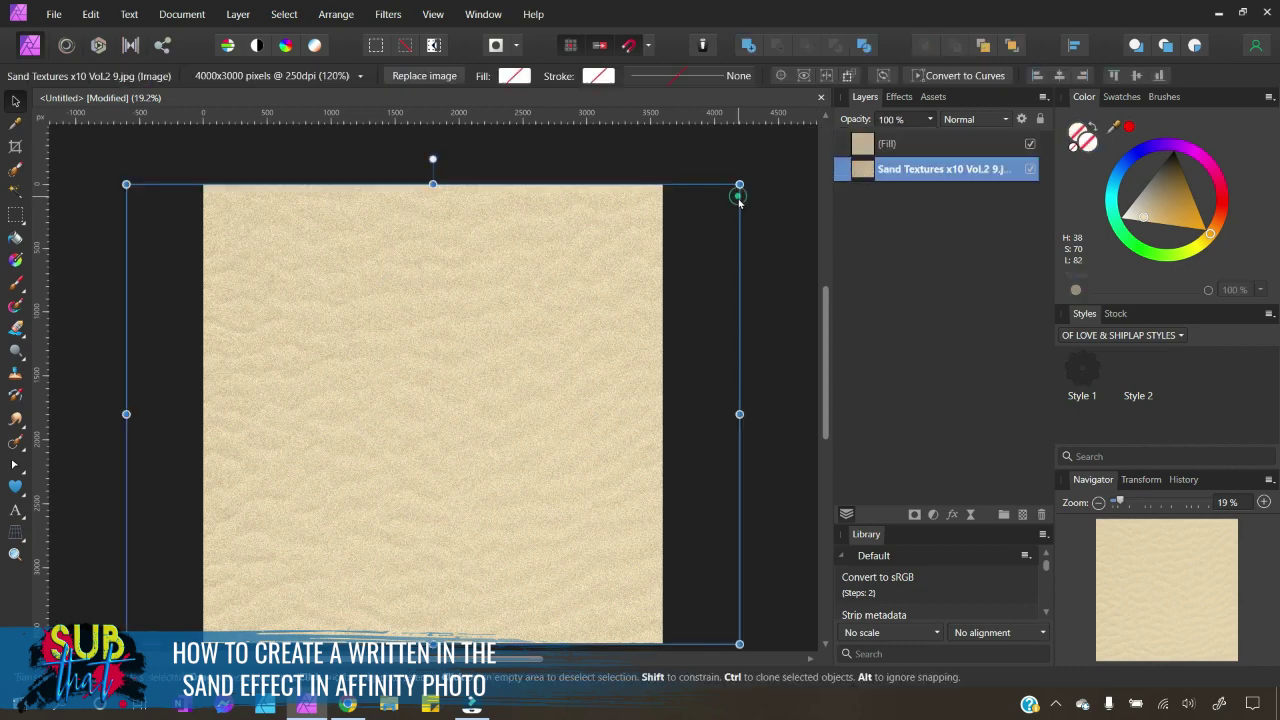
Step: Deselect everything and drag out a large artistic text object on the sand
left_click(754, 145)
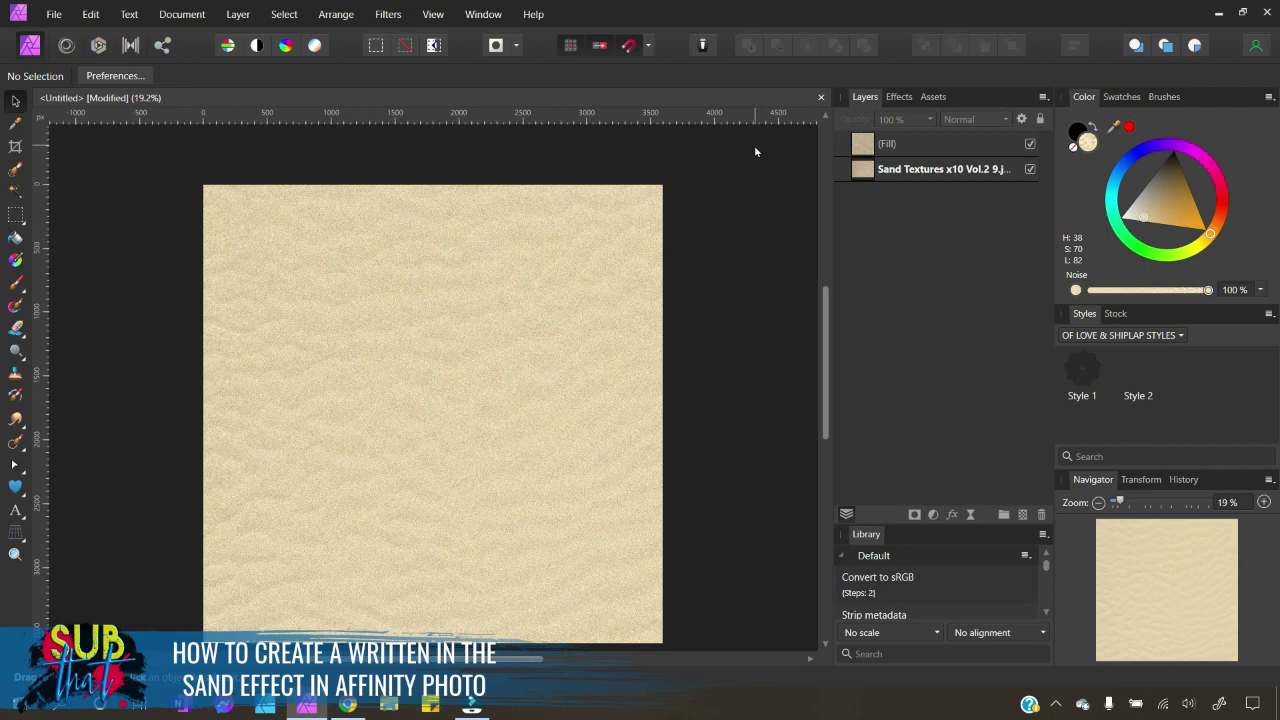
left_click(20, 517)
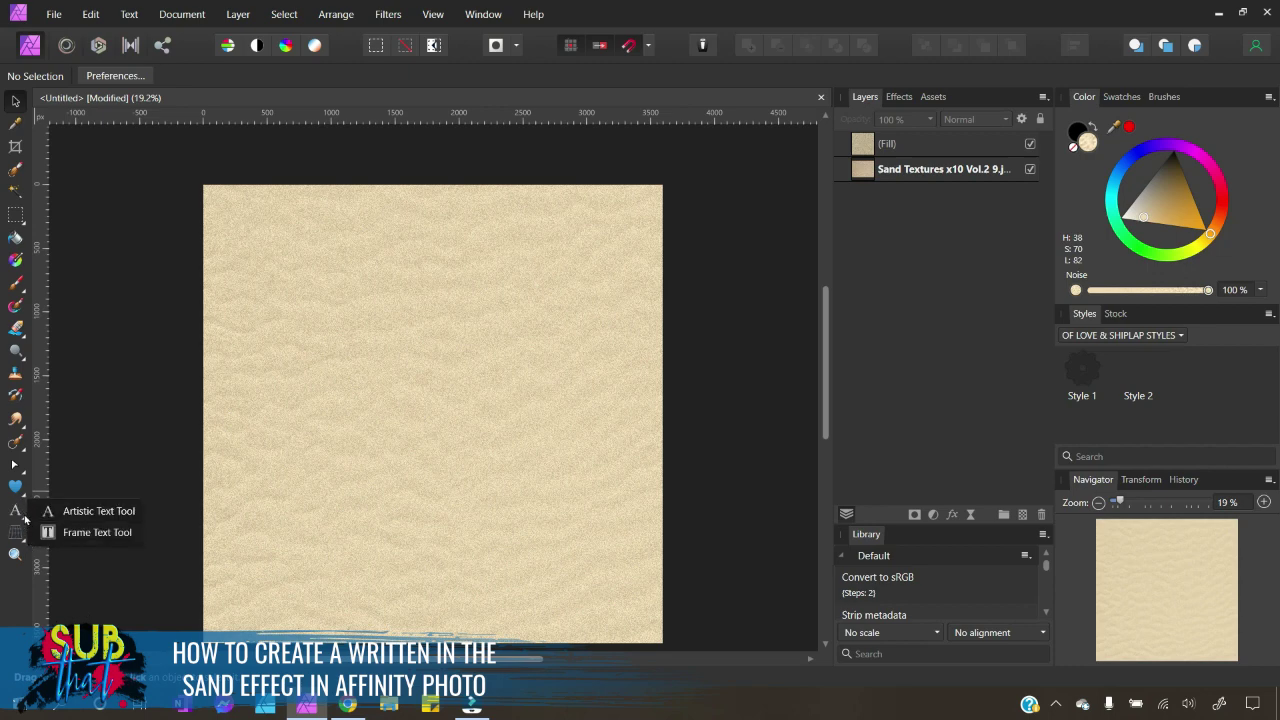
left_click(100, 511)
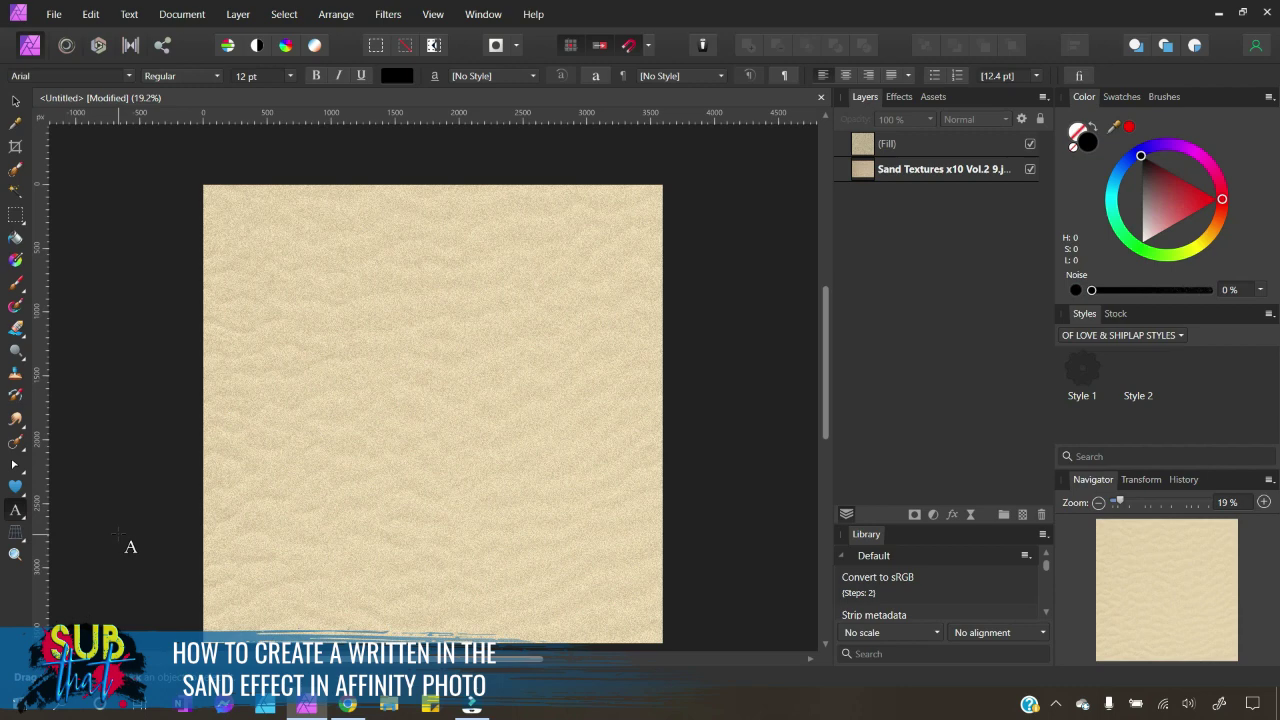
left_click_drag(286, 329, 298, 420)
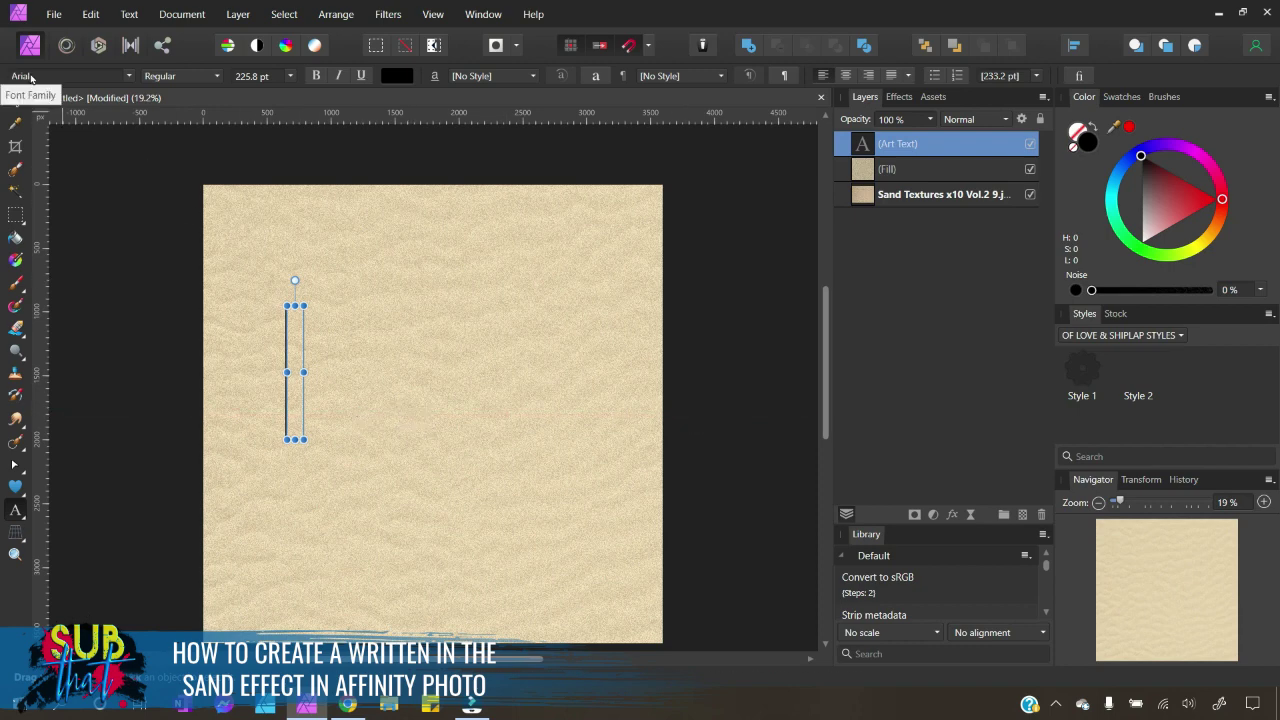
Step: Set the text's font family to Sugar Sand at 225.8 pt
left_click(31, 77)
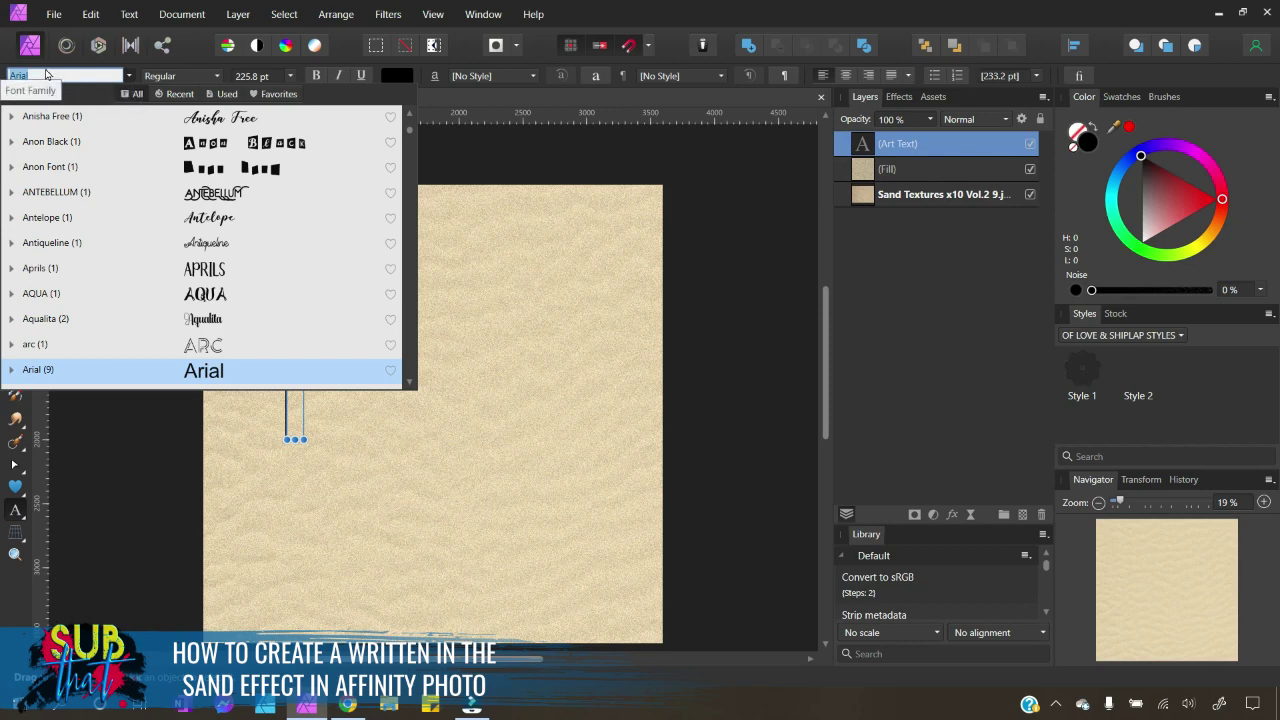
type("sand")
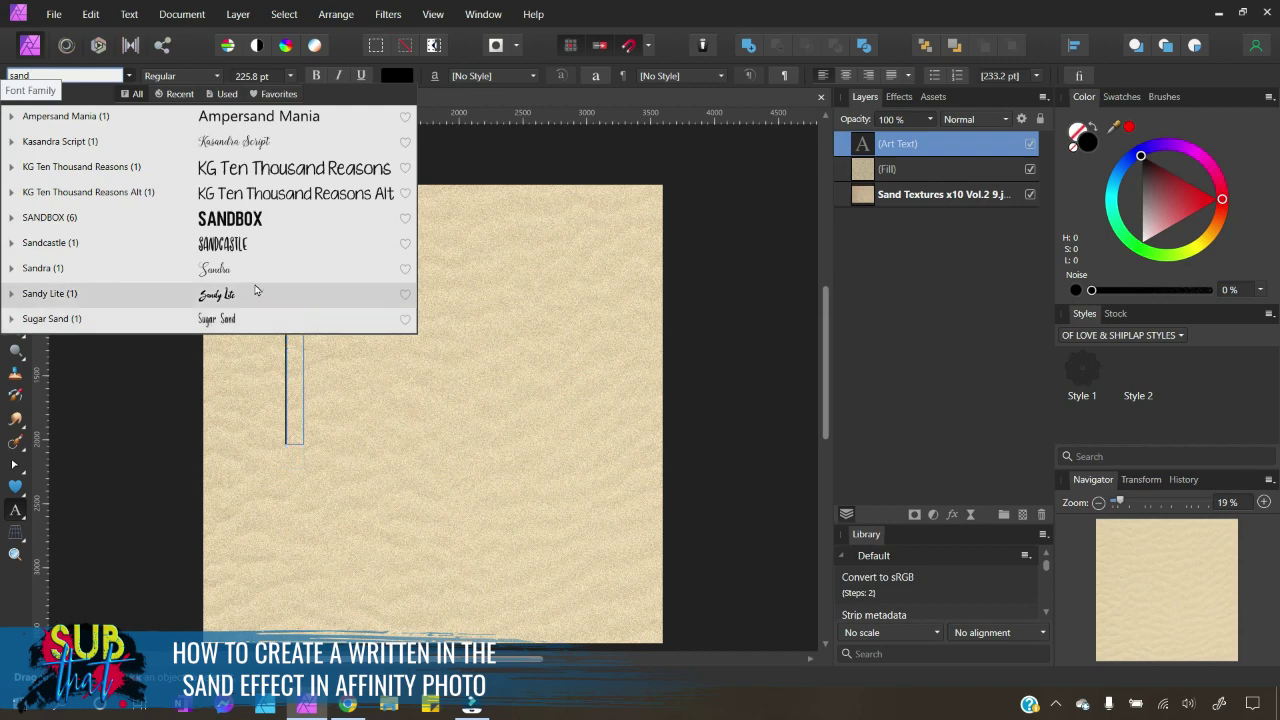
left_click(244, 319)
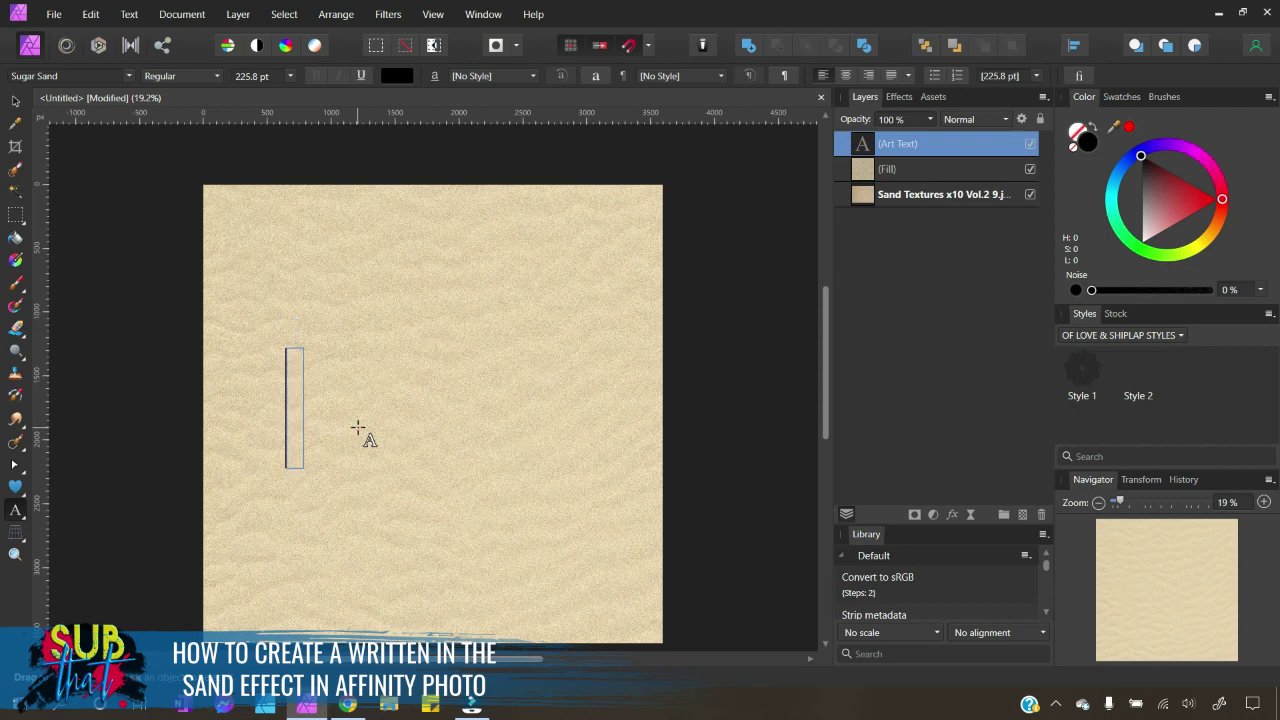
Step: Type 'LOVE' and '4-EVER' on two lines and centre-align both lines
type("love")
key("BackSpace")
key("BackSpace")
key("BackSpace")
key("BackSpace")
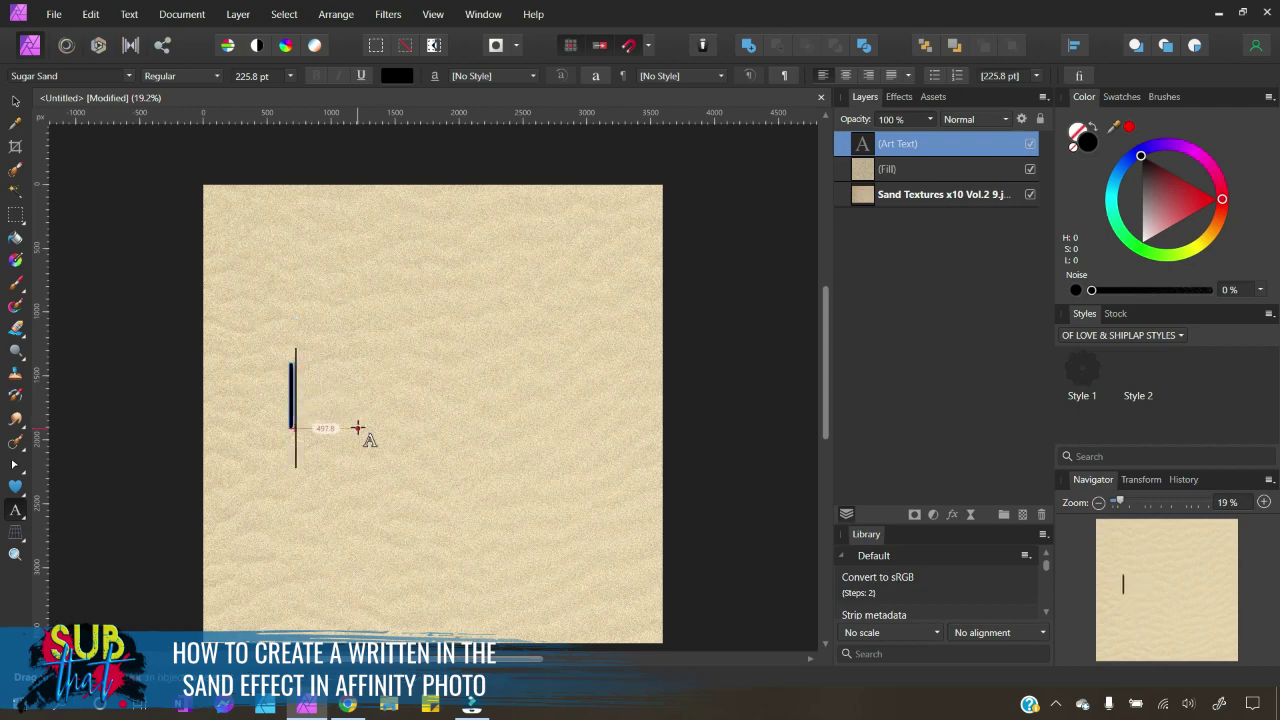
type("LOVE")
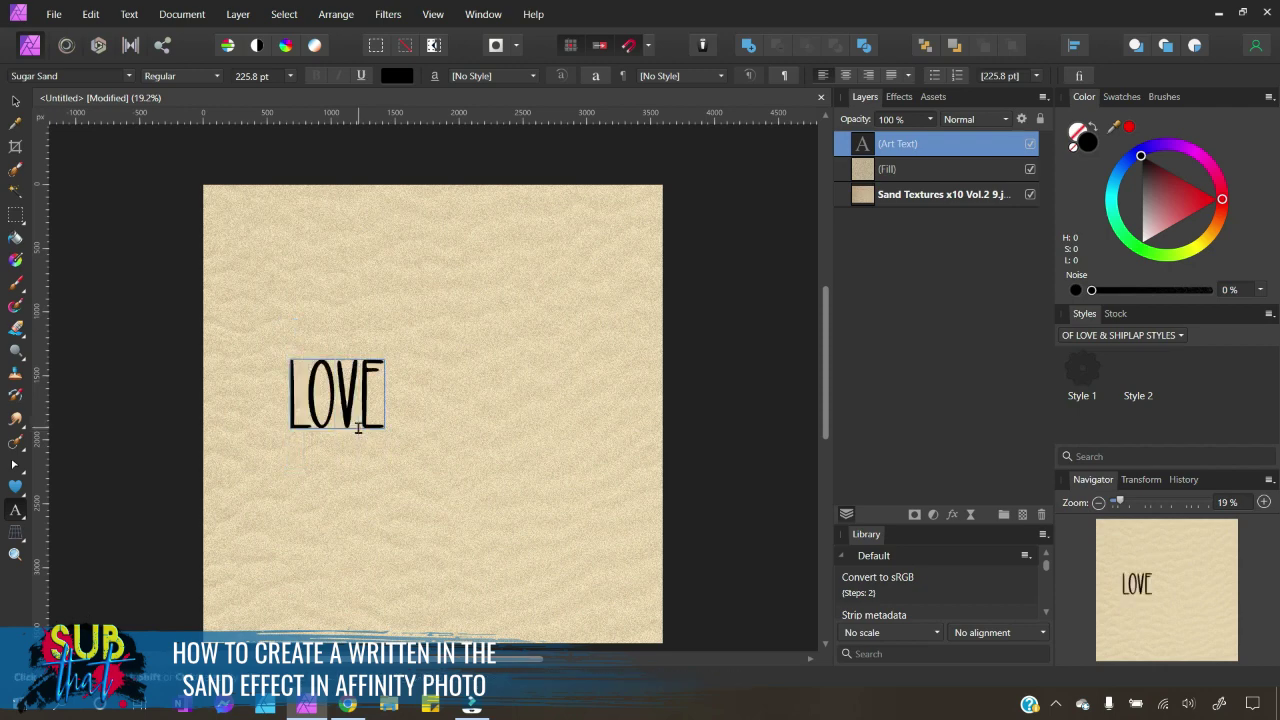
key("Return")
type("4-")
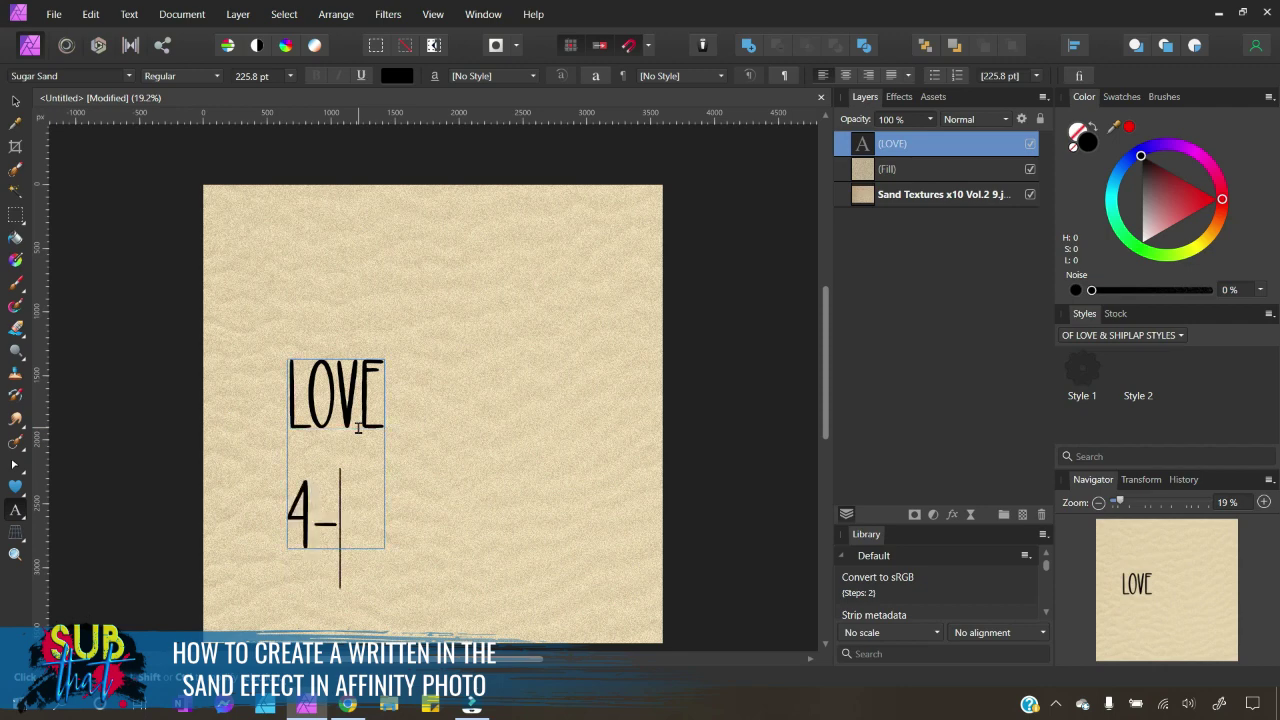
type("EVER")
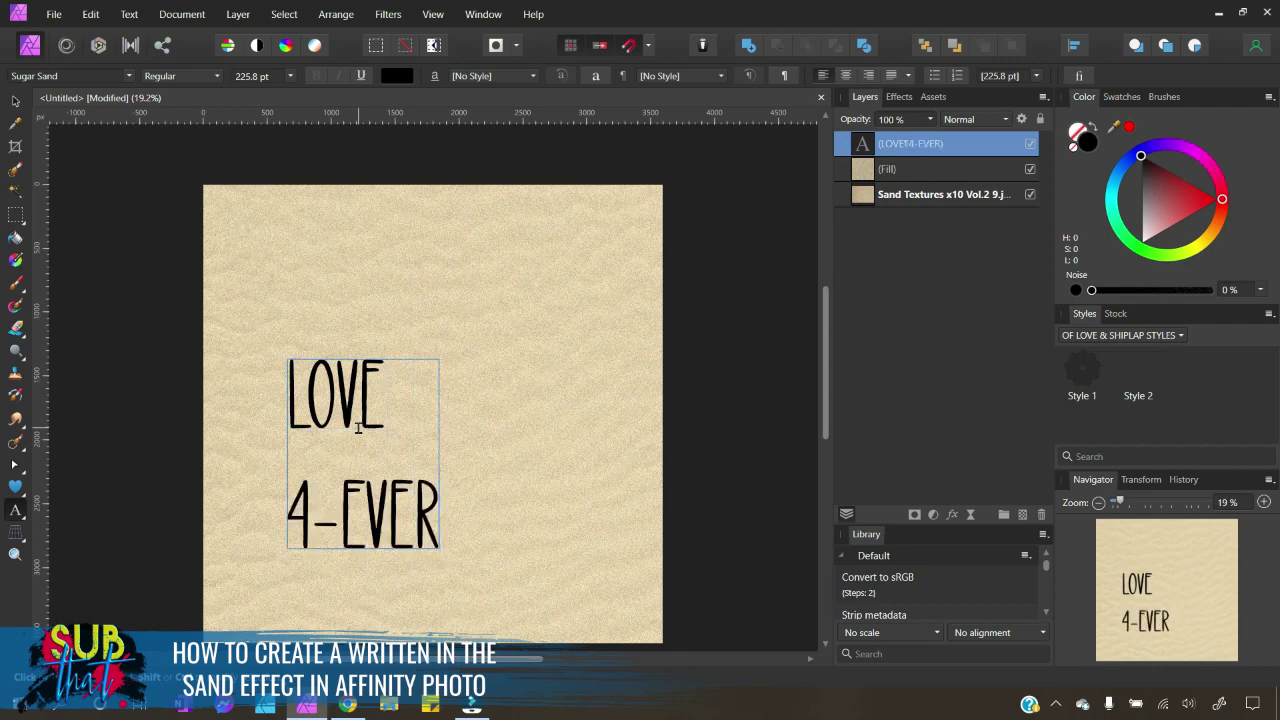
key("Escape")
left_click_drag(288, 410, 450, 565)
left_click(846, 76)
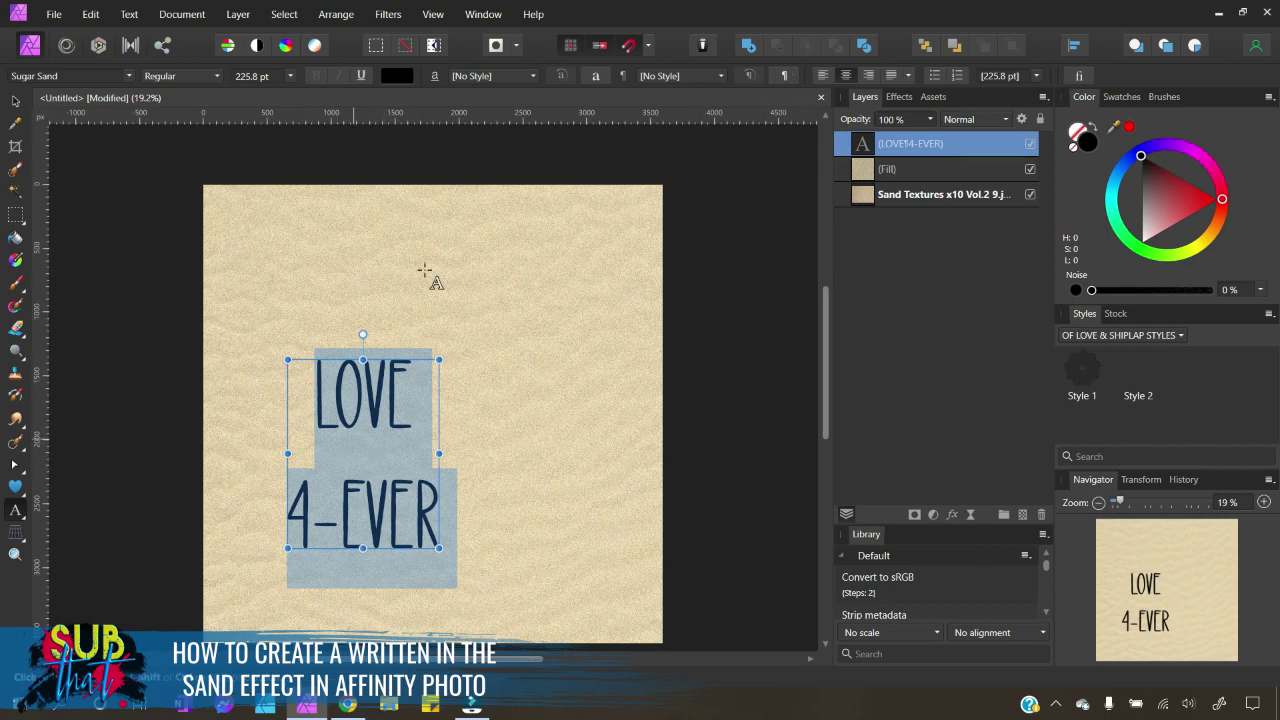
Step: Set the text's paragraph leading to 160 pt, after first trying 175 pt
left_click(786, 77)
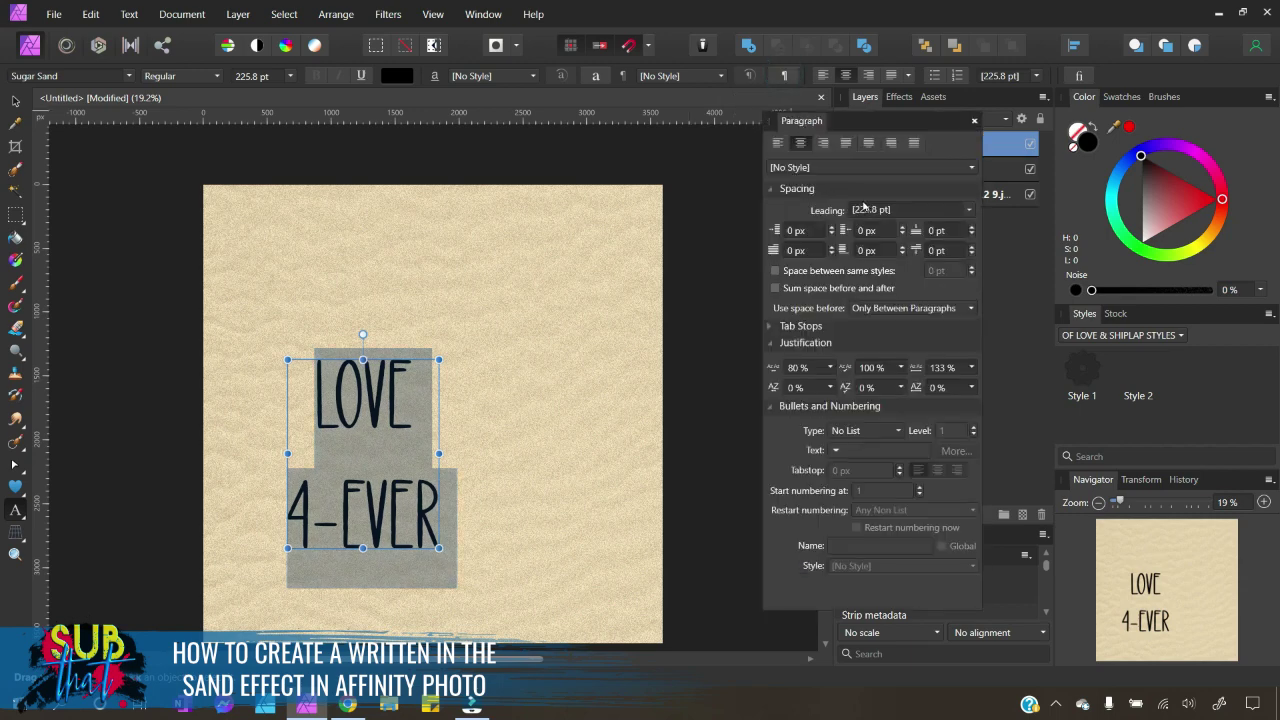
left_click(858, 210)
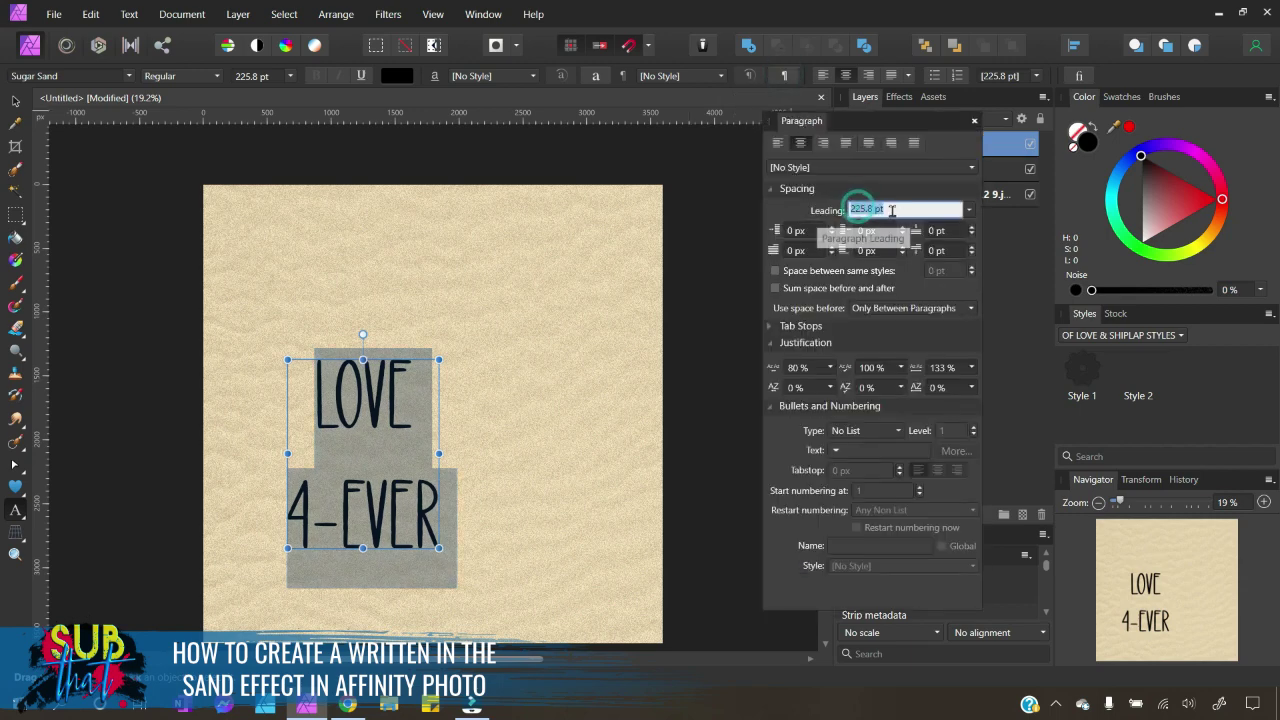
type("175")
key("Return")
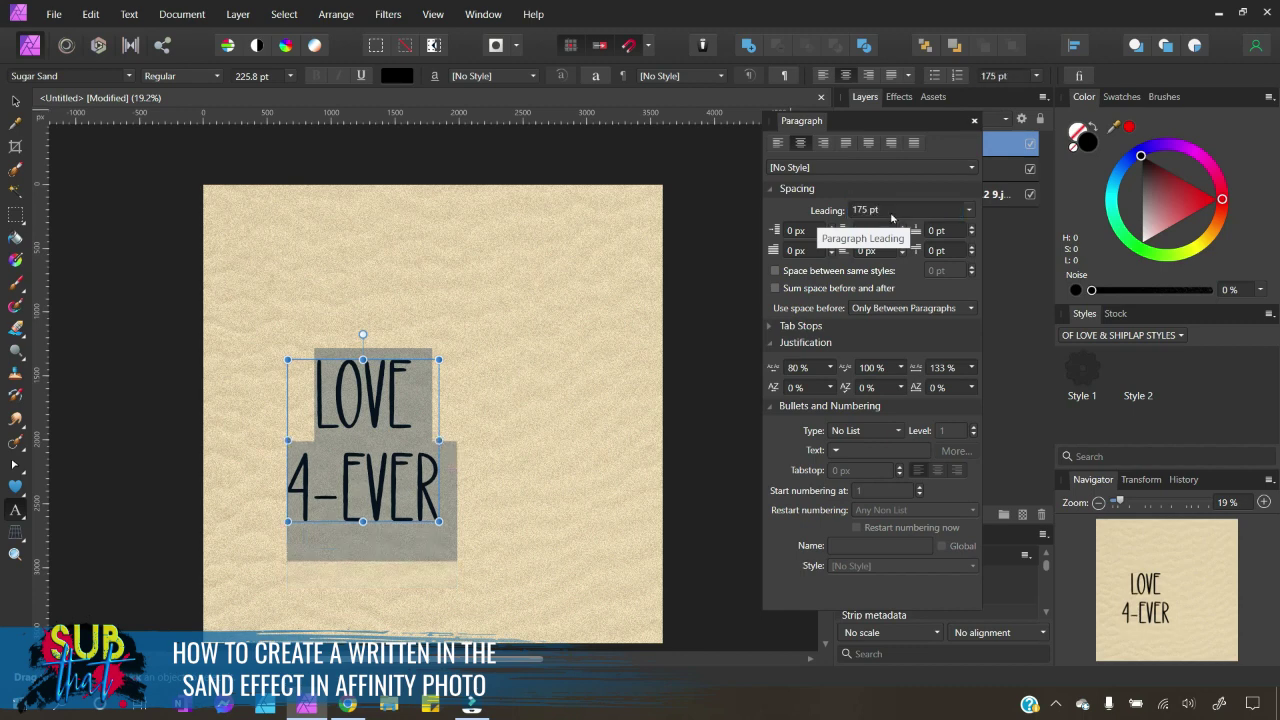
left_click(891, 212)
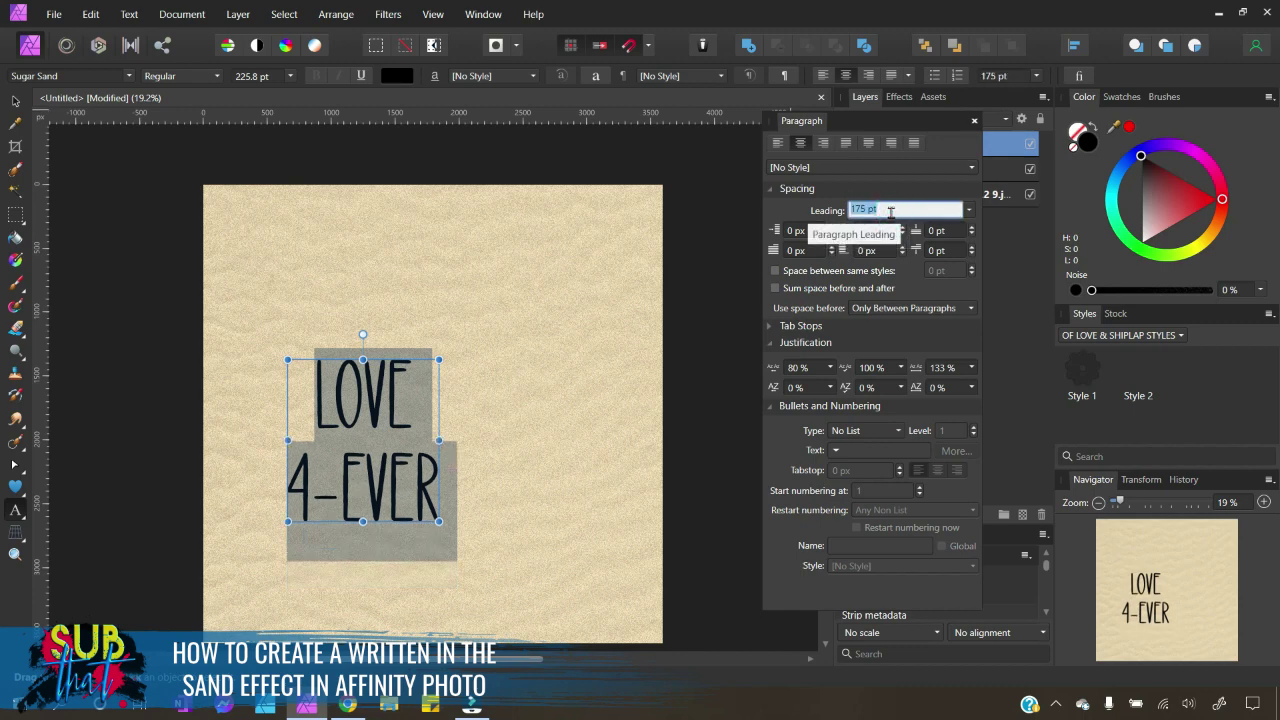
type("160")
key("Return")
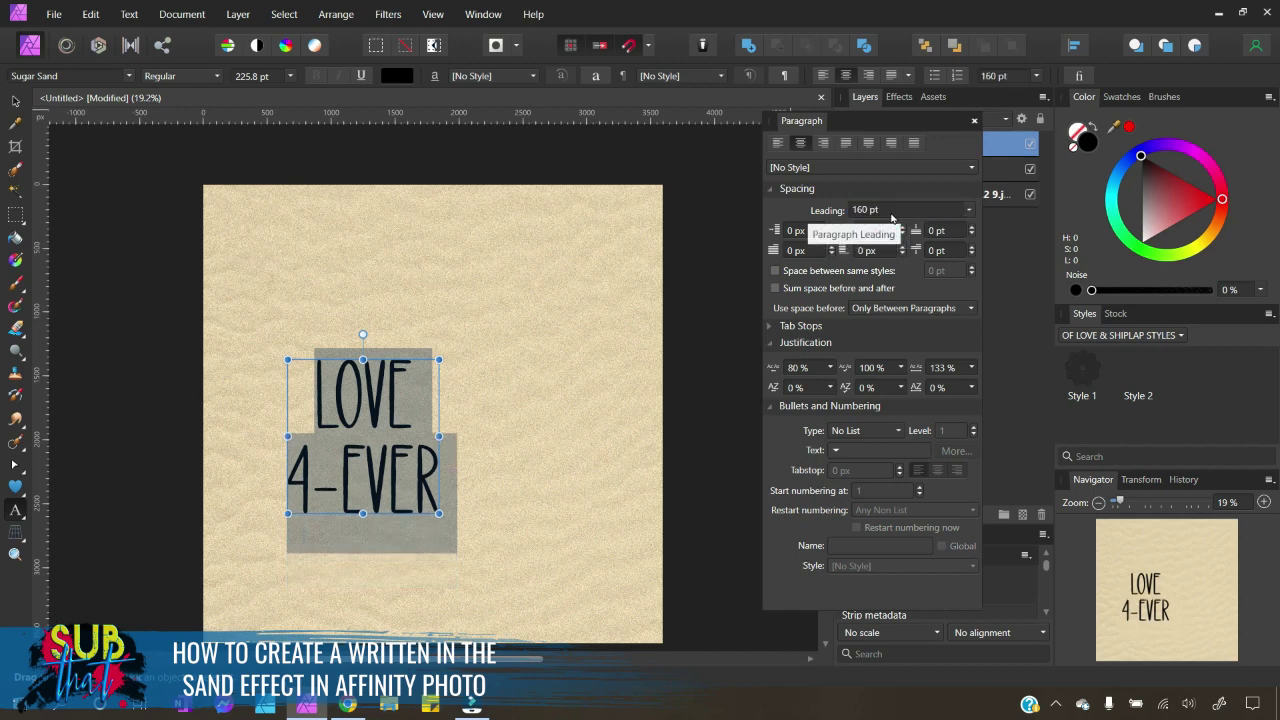
left_click(974, 121)
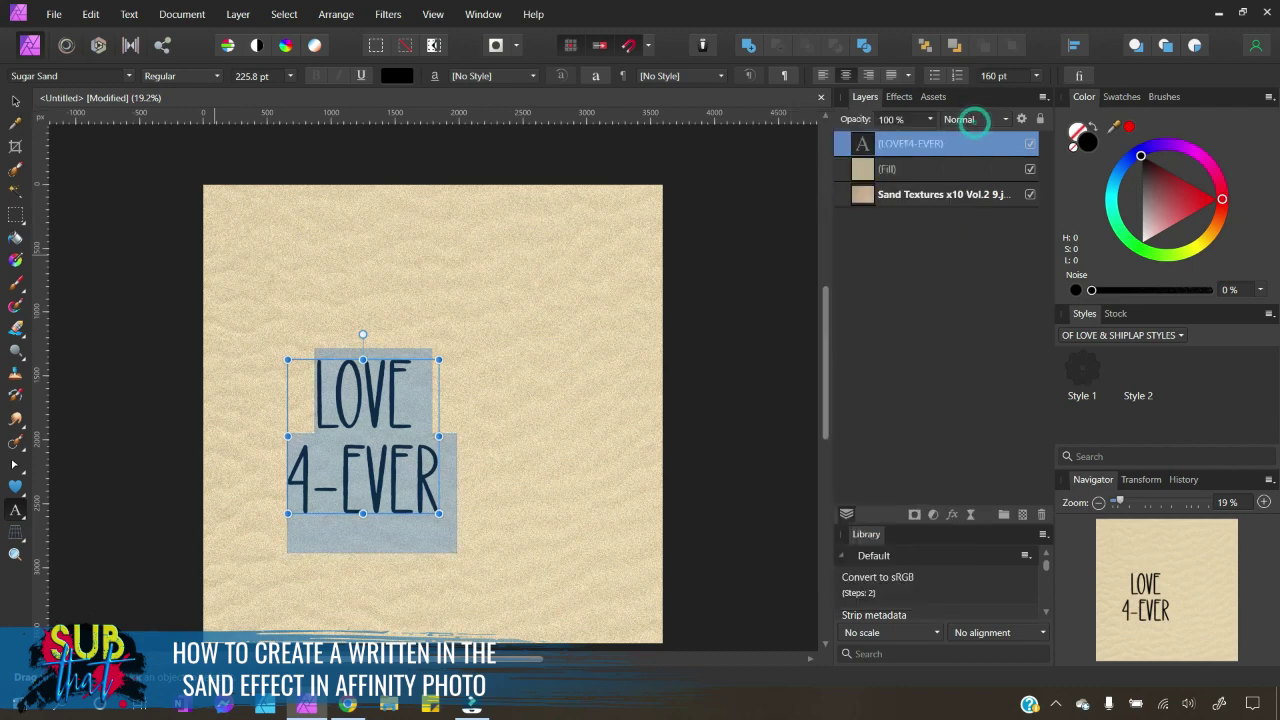
left_click(15, 101)
Step: Nudge the text toward the centre and draw a large heart over the sand with the Heart Tool
left_click_drag(382, 488, 449, 463)
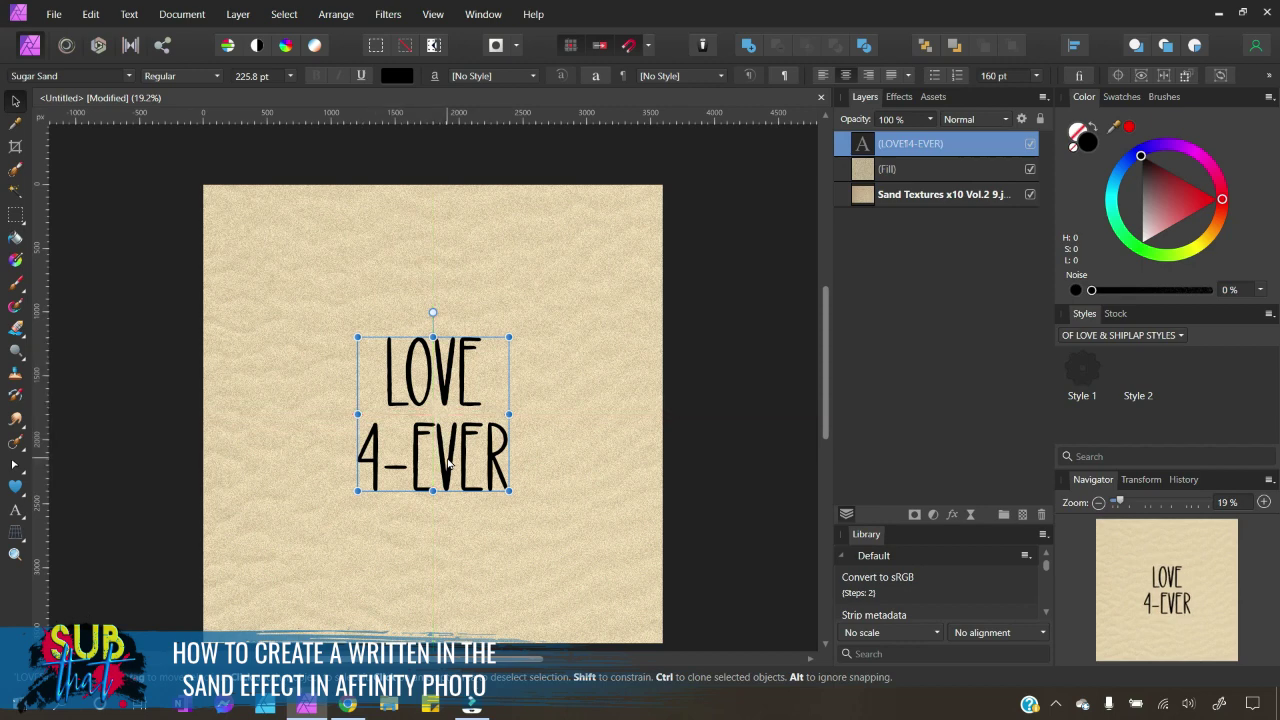
left_click(25, 501)
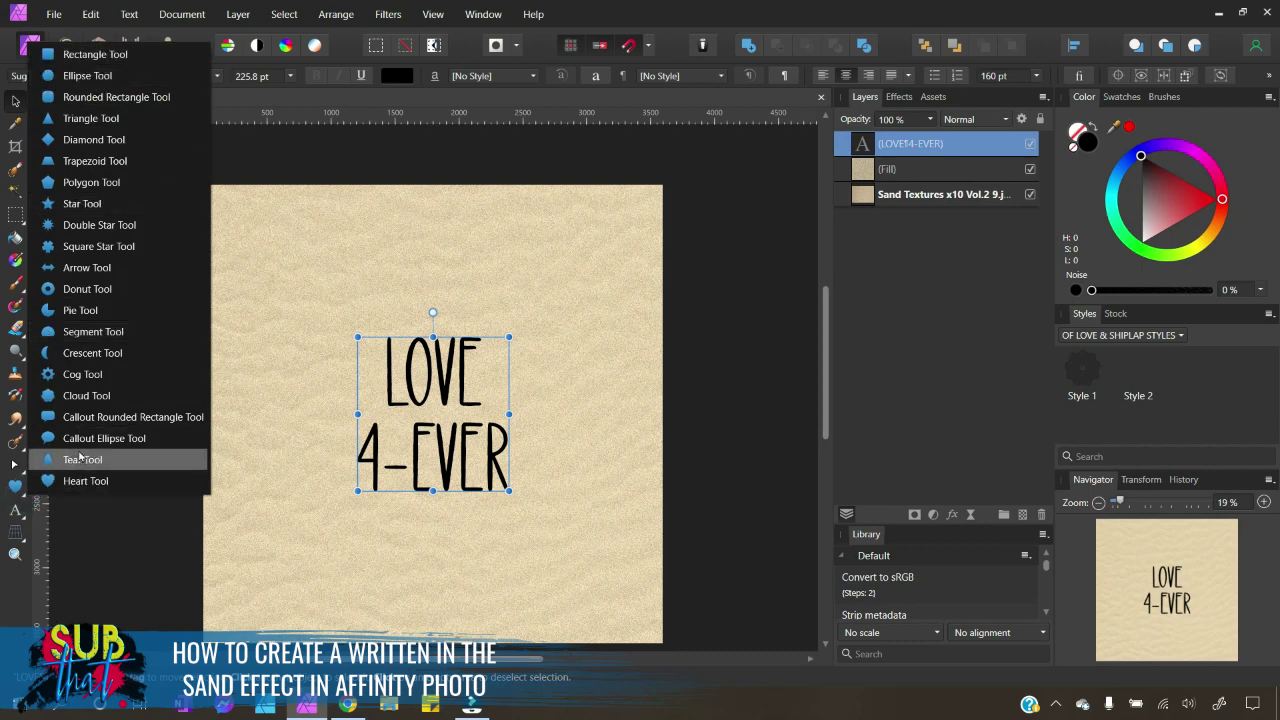
left_click(83, 483)
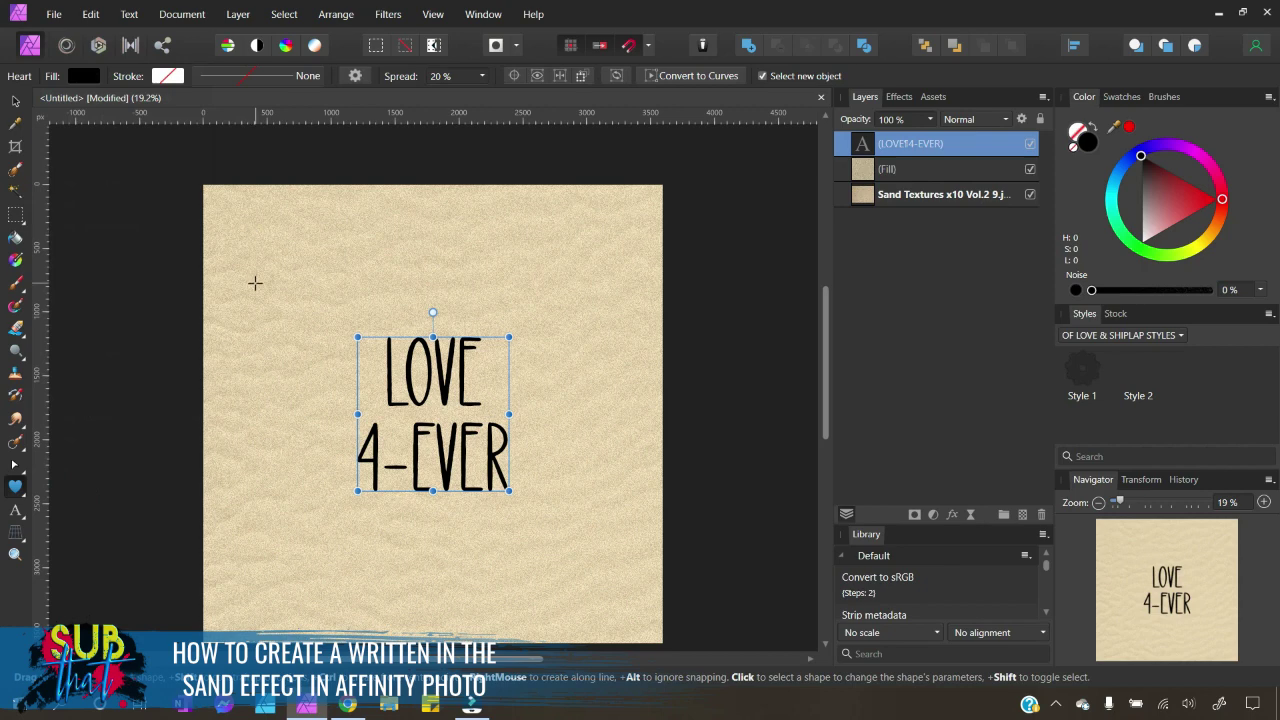
left_click_drag(257, 252, 618, 605)
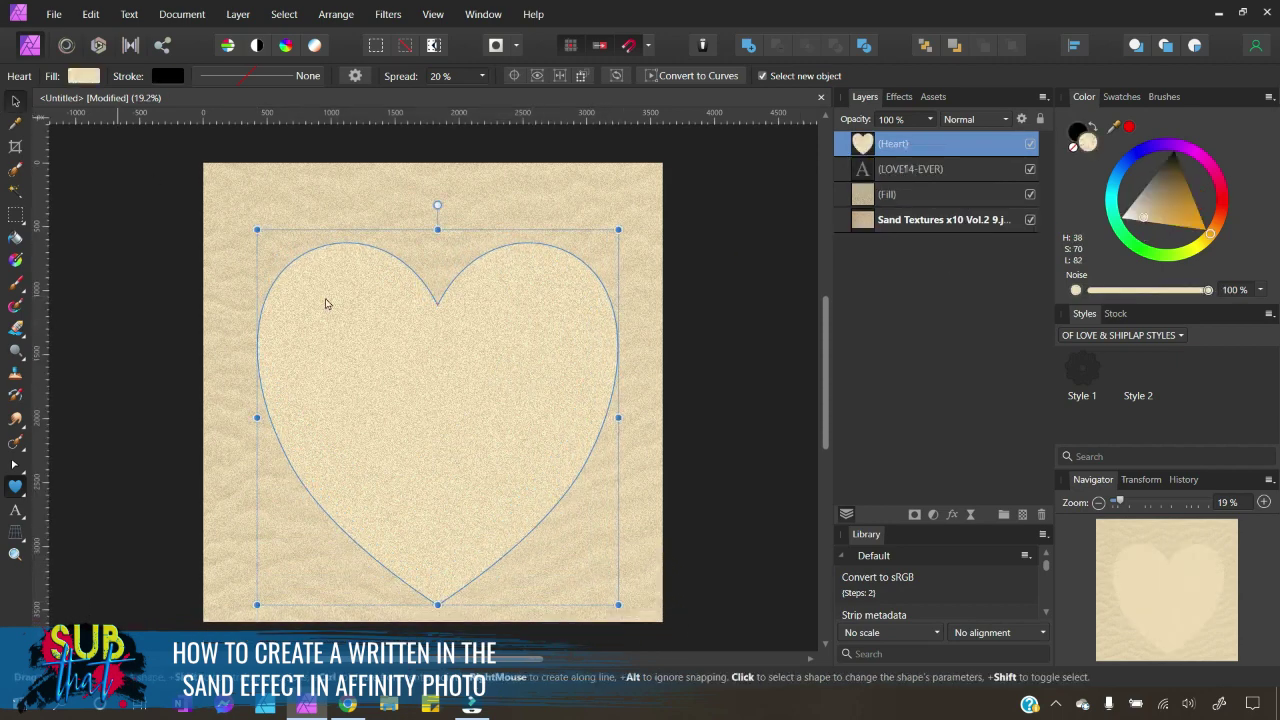
Step: Centre the heart on the page, swap its fill and stroke, and set the fill to None
left_click(16, 101)
left_click_drag(486, 431, 485, 405)
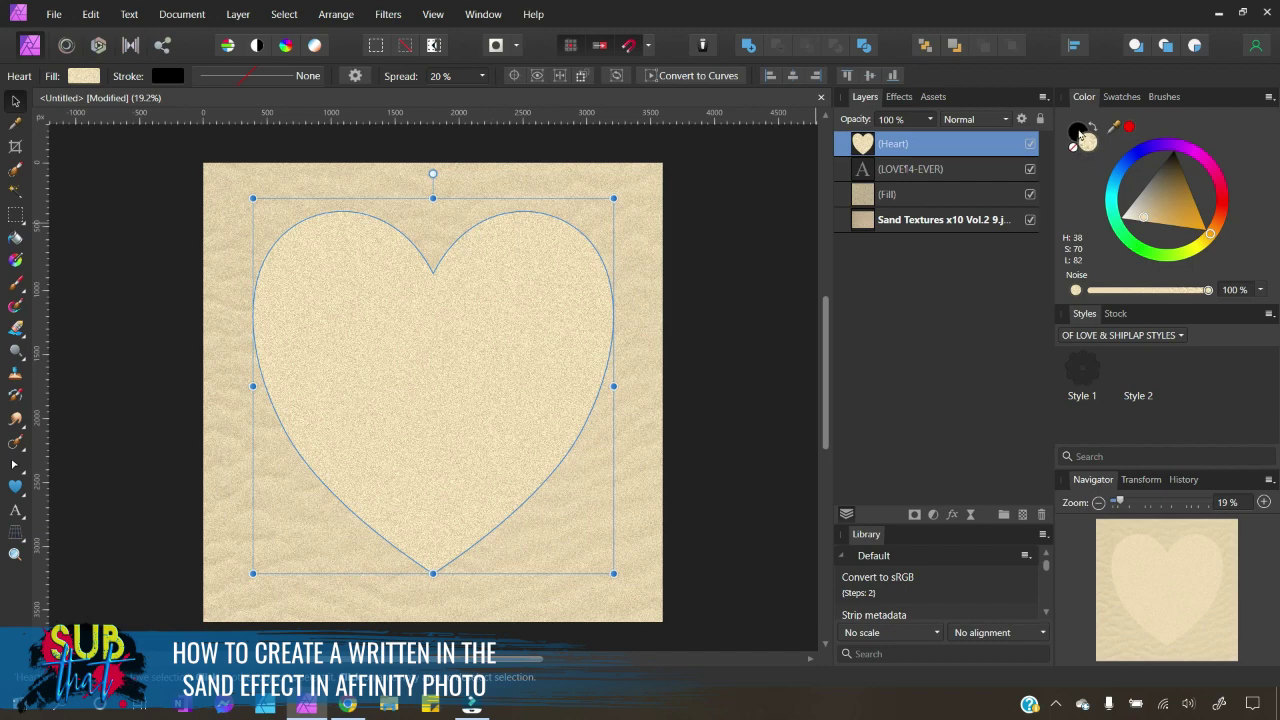
left_click(1077, 131)
left_click(1088, 141)
left_click(1094, 129)
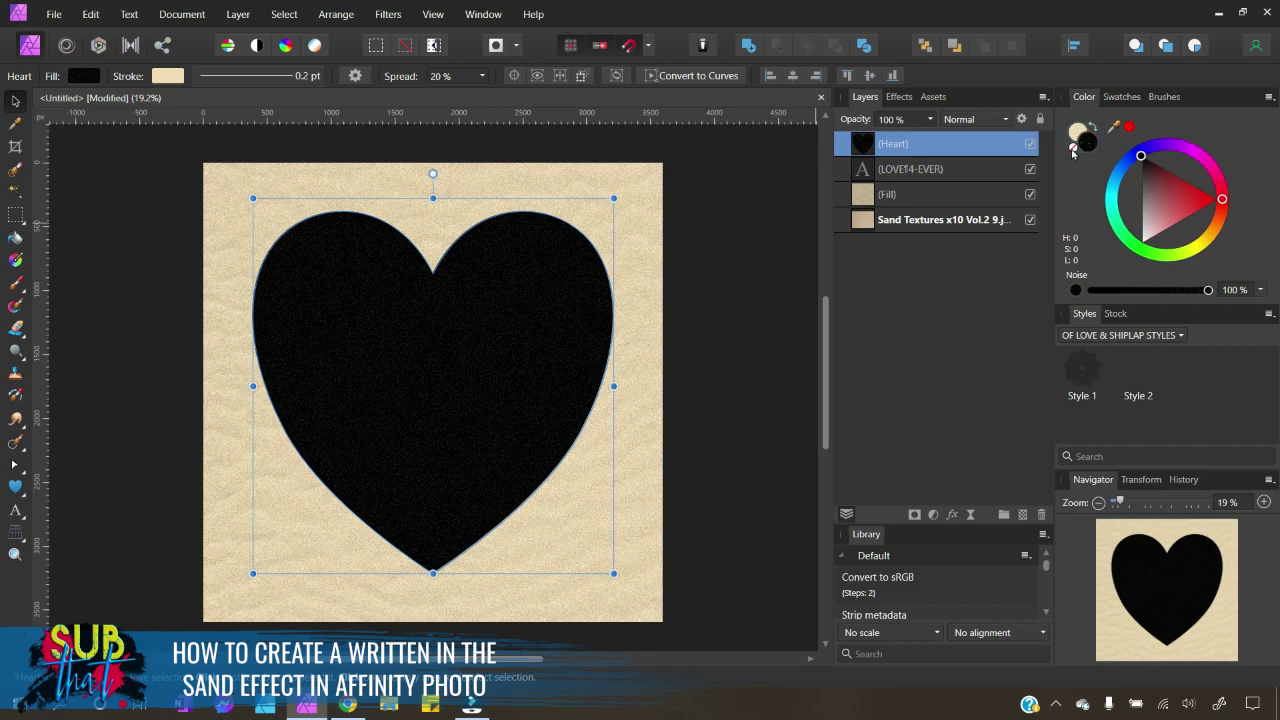
left_click(1073, 148)
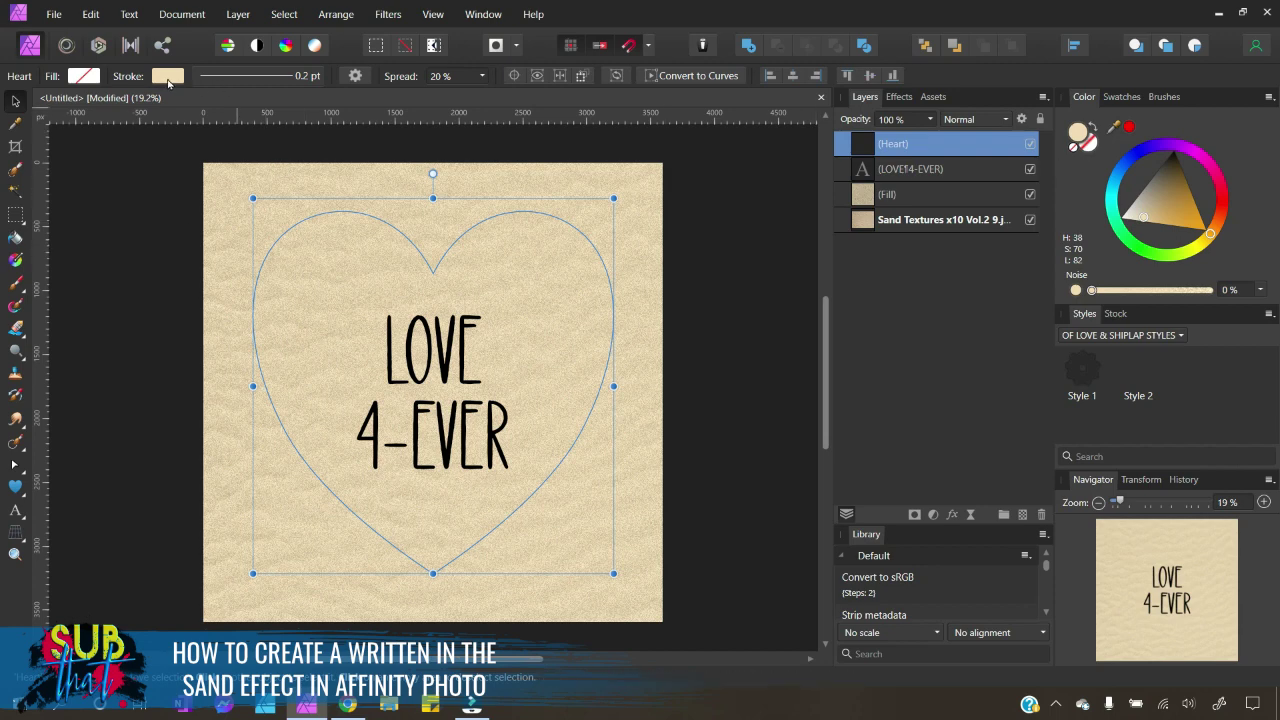
Step: Widen the heart's stroke to 19.5 pt, preview it, and reselect the heart
left_click(250, 80)
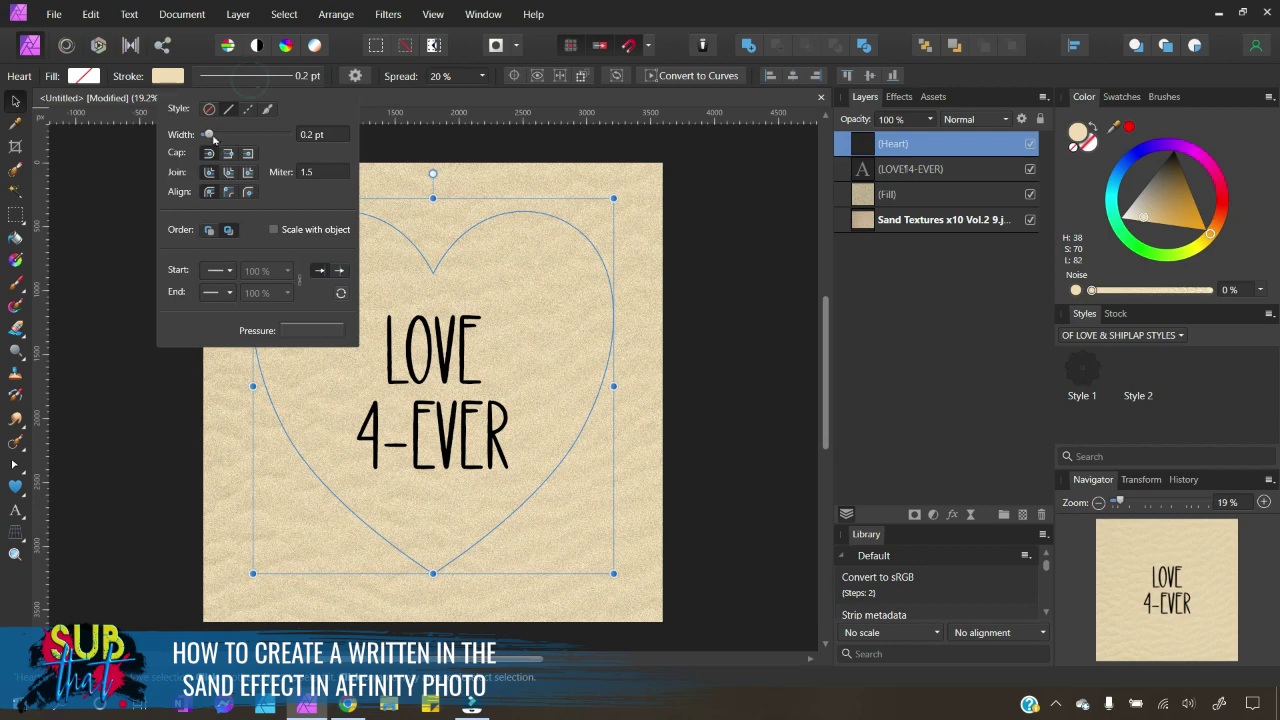
left_click_drag(208, 136, 250, 151)
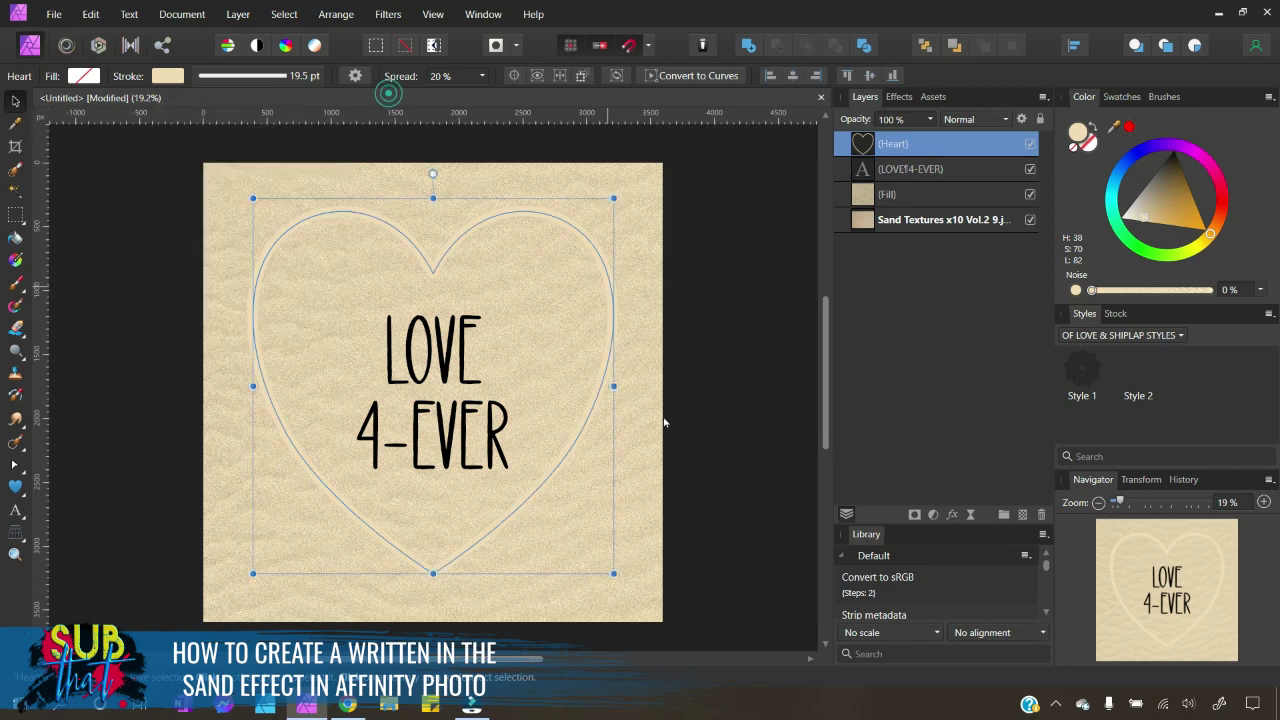
left_click(720, 470)
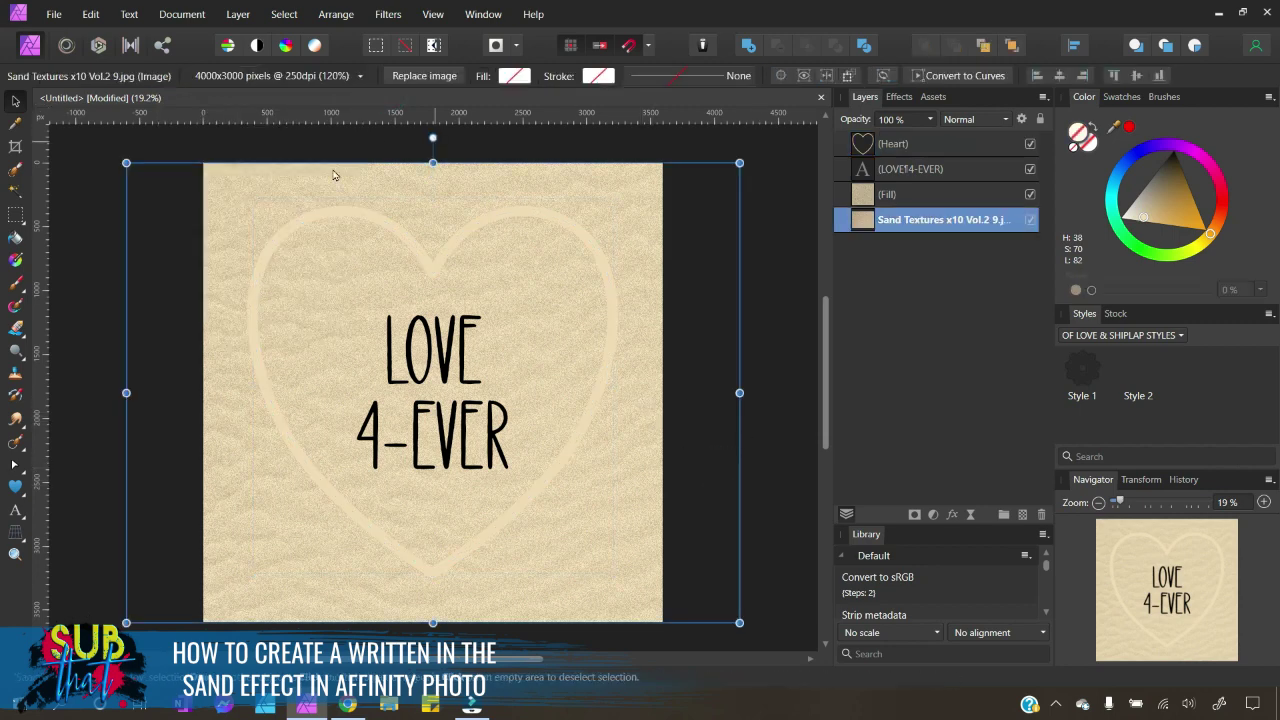
left_click(521, 147)
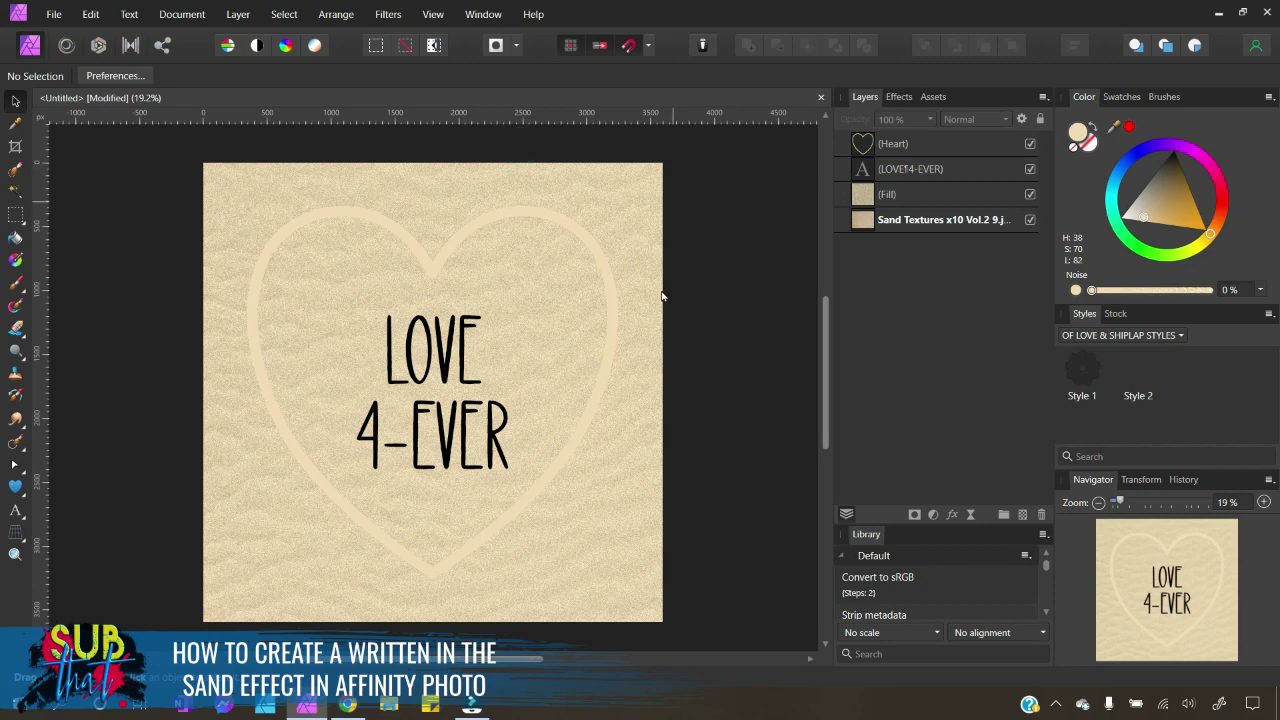
left_click(601, 402)
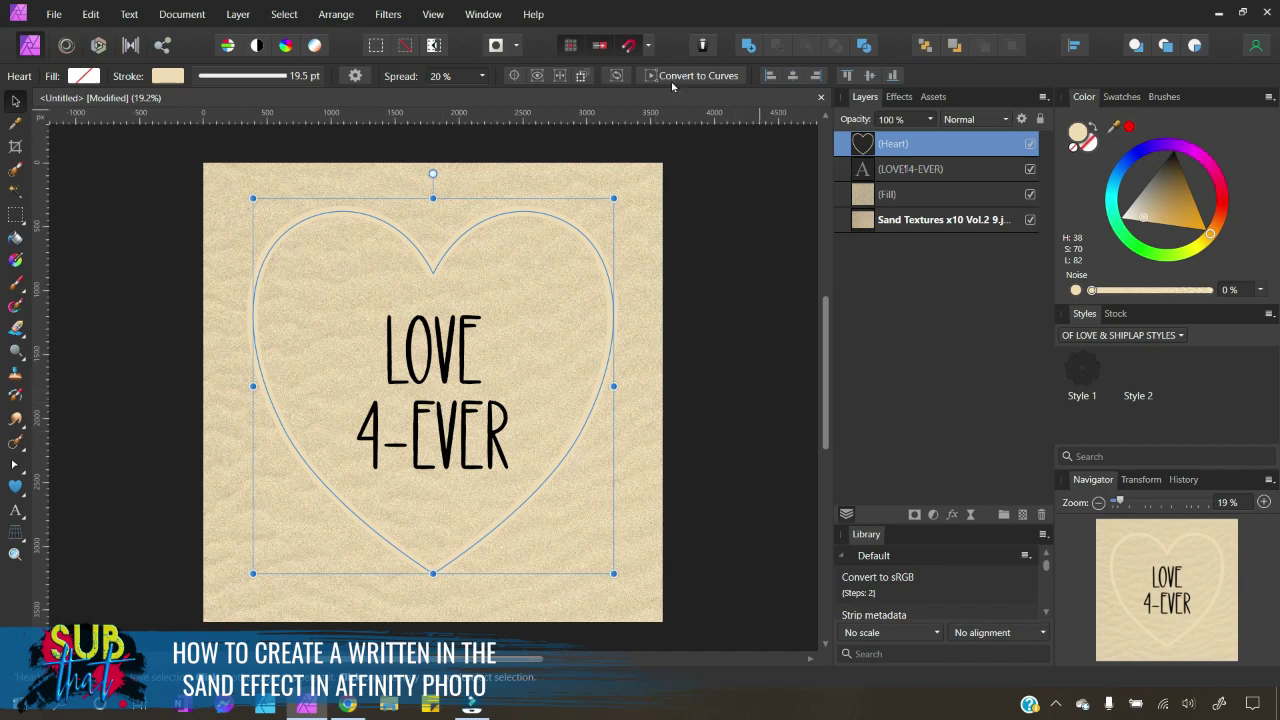
Step: Deepen the heart's top notch, then convert the heart to curves
left_click(15, 488)
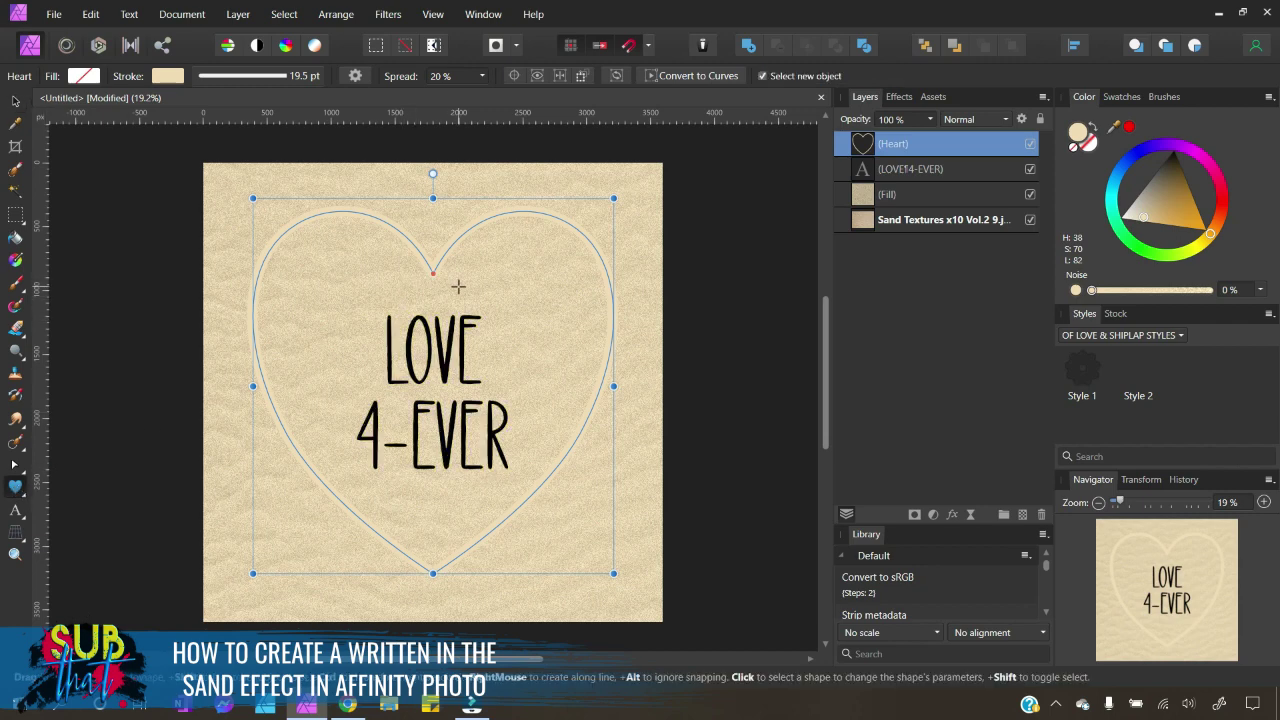
mouse_move(432, 272)
left_mouse_down()
mouse_move(430, 212)
mouse_move(437, 296)
left_mouse_up()
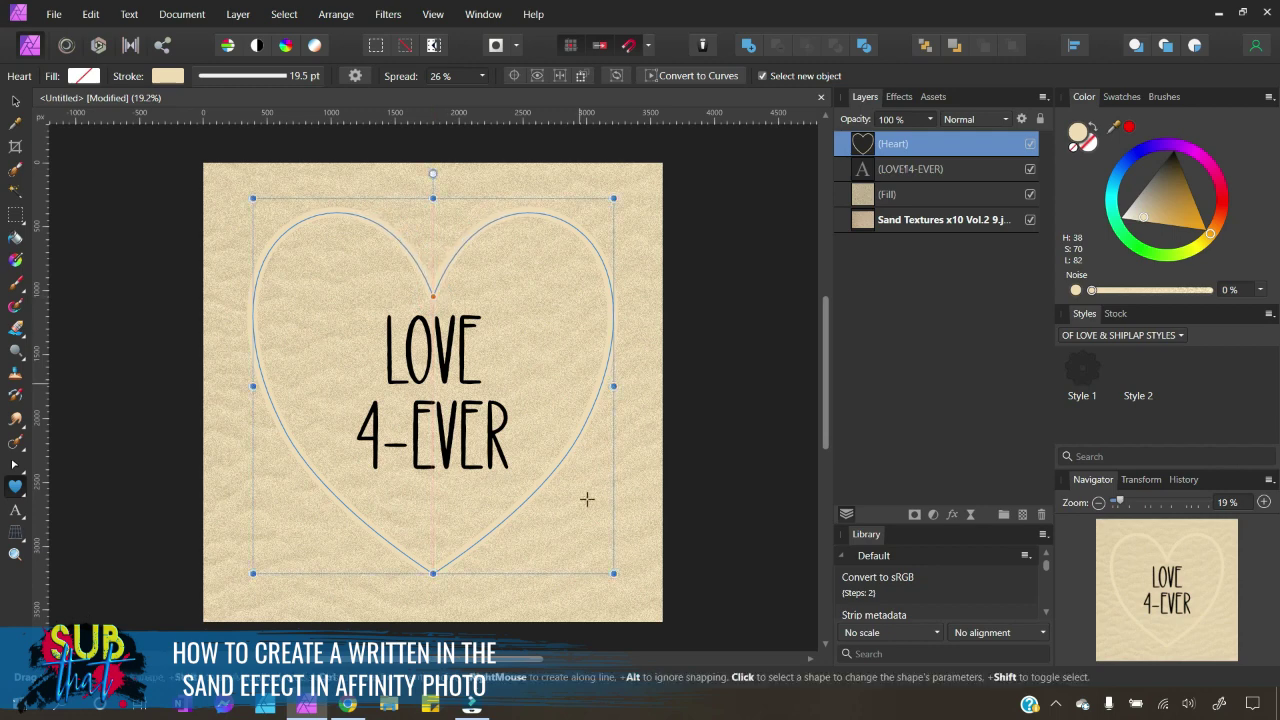
left_click(711, 82)
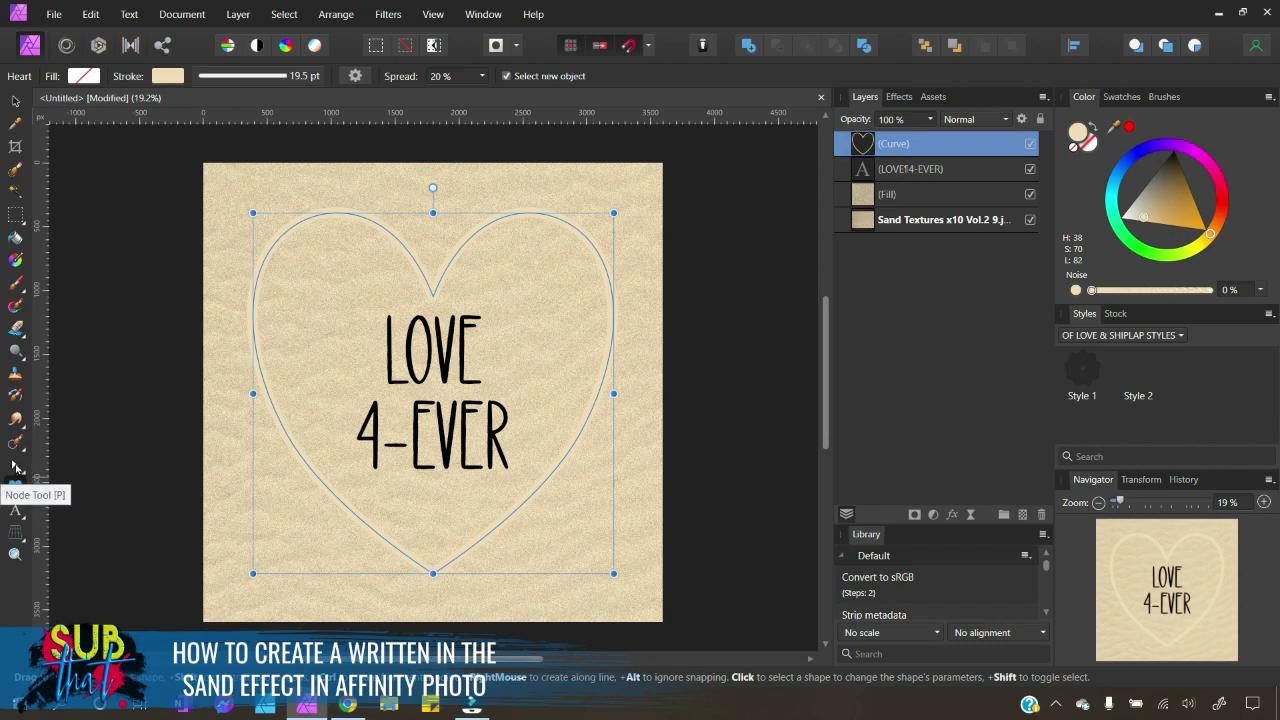
Step: With the Node Tool, bulge the heart's sides outward and raise its upper lobes
left_click(14, 466)
left_click(14, 466)
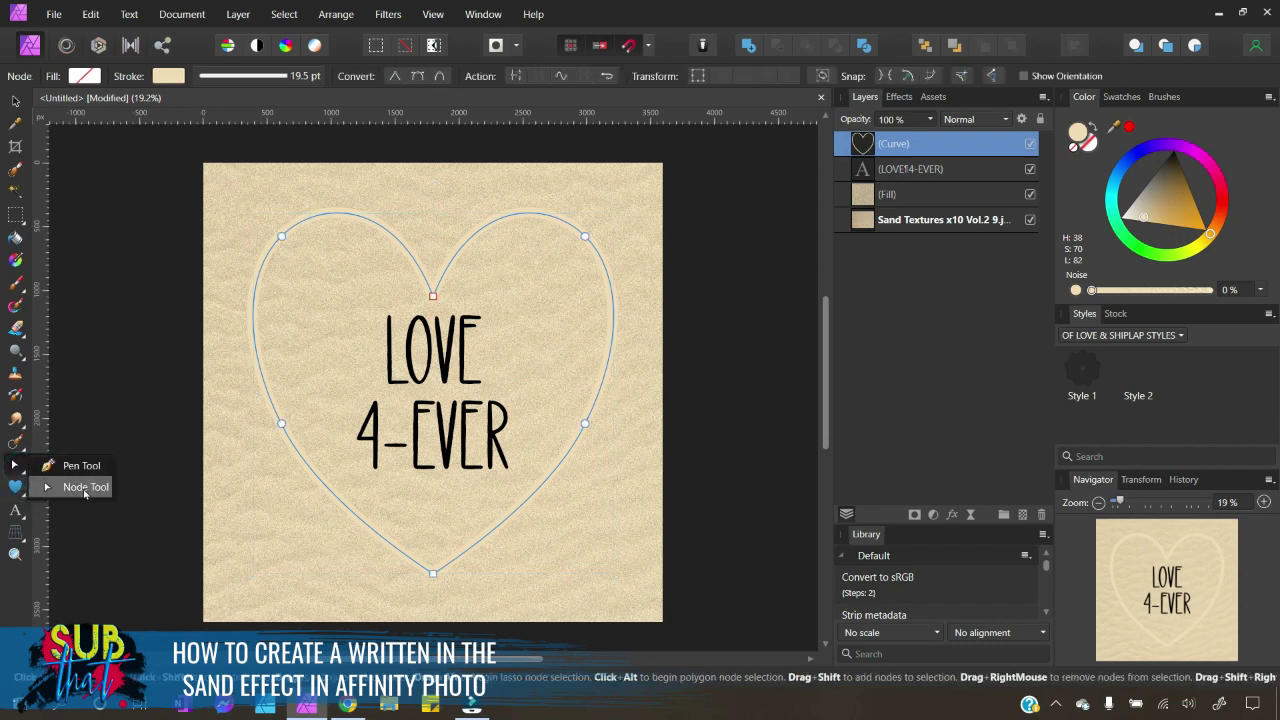
left_click(85, 488)
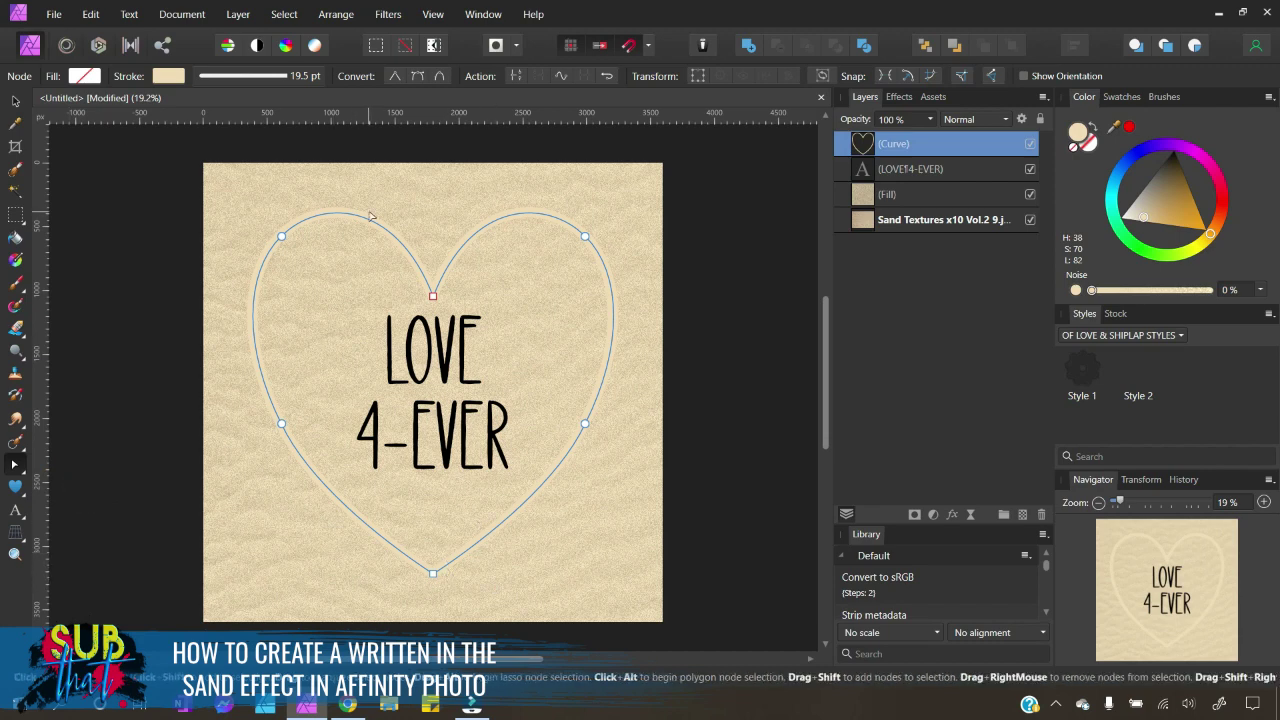
left_click_drag(255, 347, 240, 349)
left_click_drag(613, 315, 640, 322)
left_click_drag(586, 236, 592, 226)
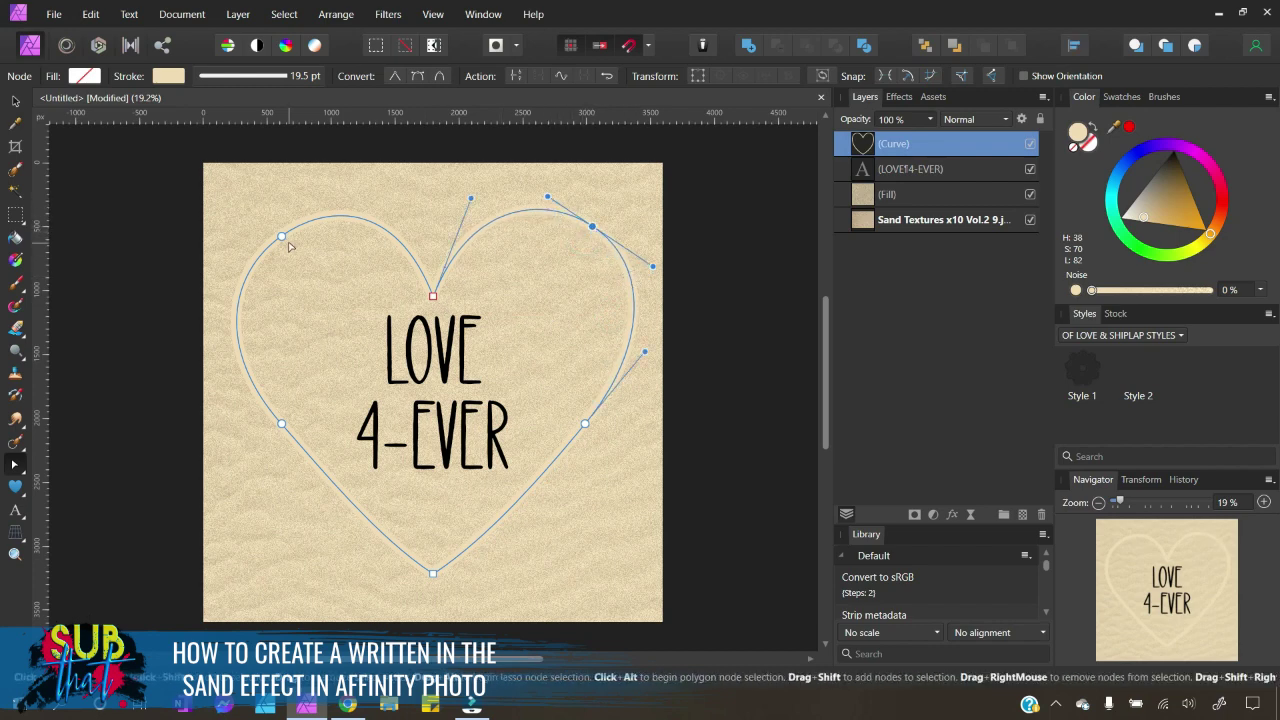
mouse_move(281, 237)
left_mouse_down()
mouse_move(268, 228)
mouse_move(278, 231)
left_mouse_up()
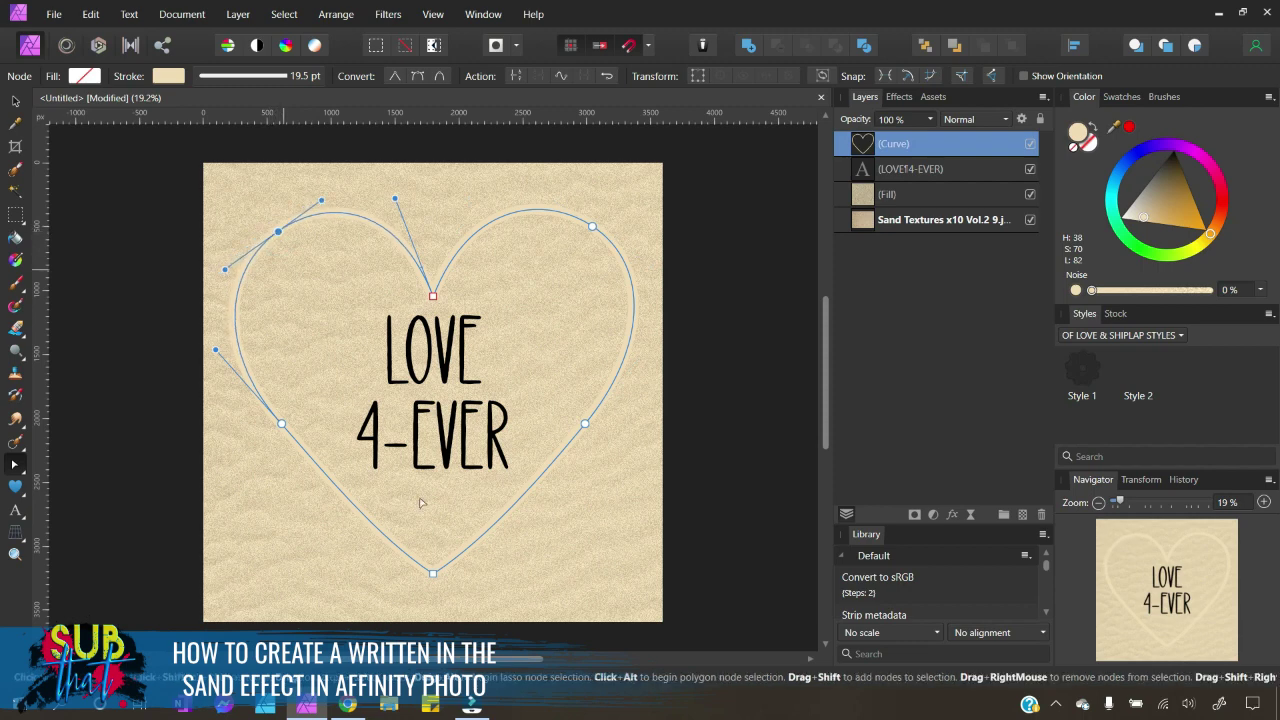
Step: Pull the heart's tip down toward the page bottom and narrow it from both sides
left_click(432, 573)
left_click_drag(488, 535, 455, 493)
left_click_drag(434, 575, 440, 607)
left_click_drag(462, 532, 431, 500)
left_click_drag(384, 570, 458, 490)
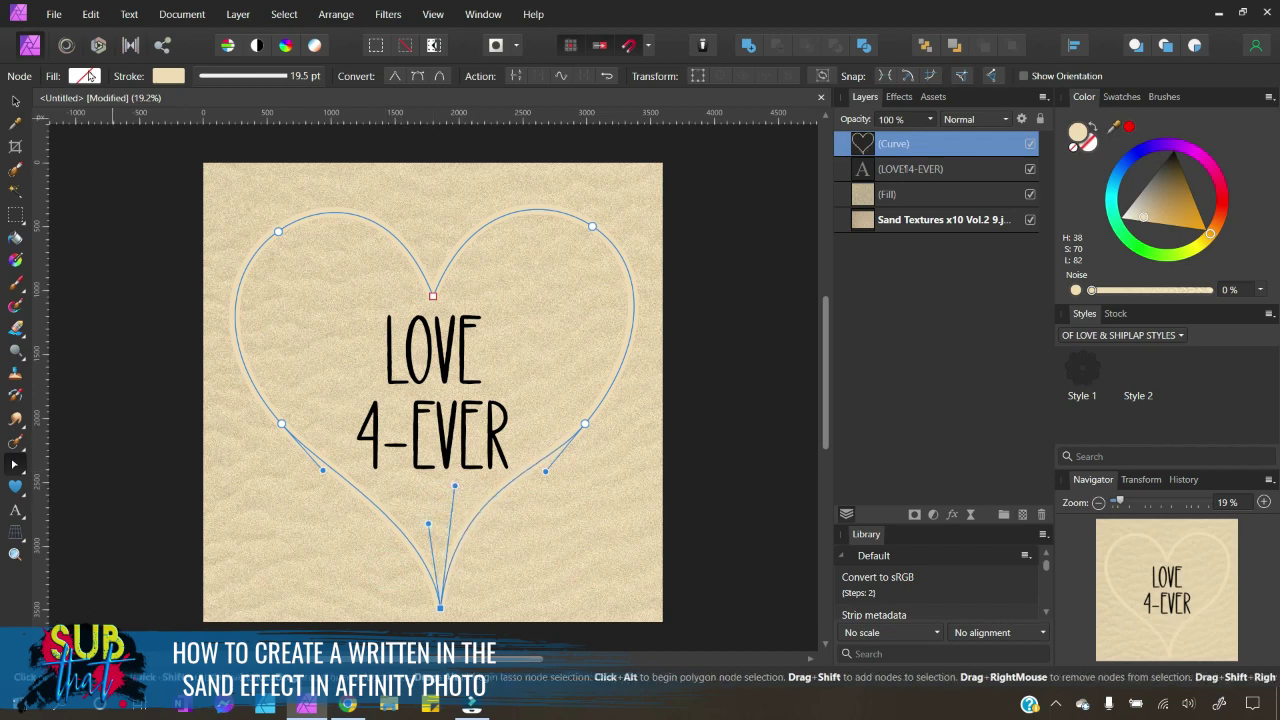
Step: Preview the reshaped heart and enter editing mode on the LOVE 4-EVER text
left_click(15, 101)
left_click(340, 486)
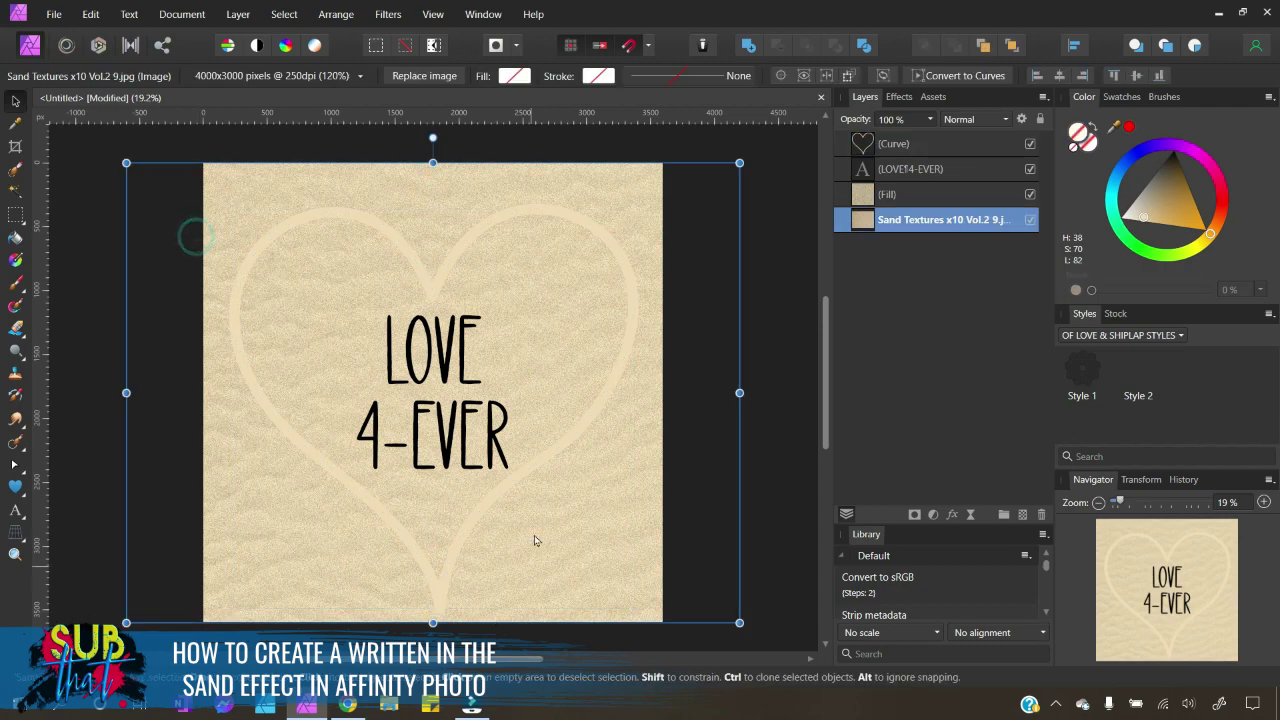
left_click(520, 491)
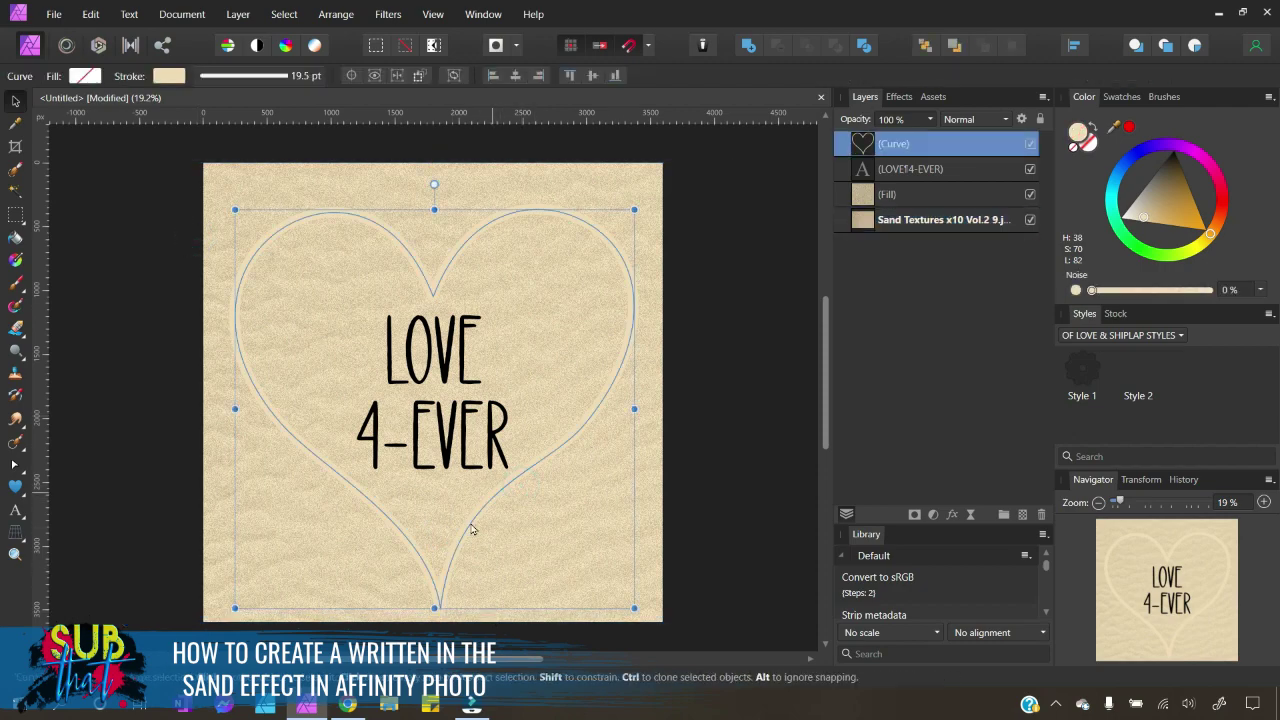
left_click(443, 453)
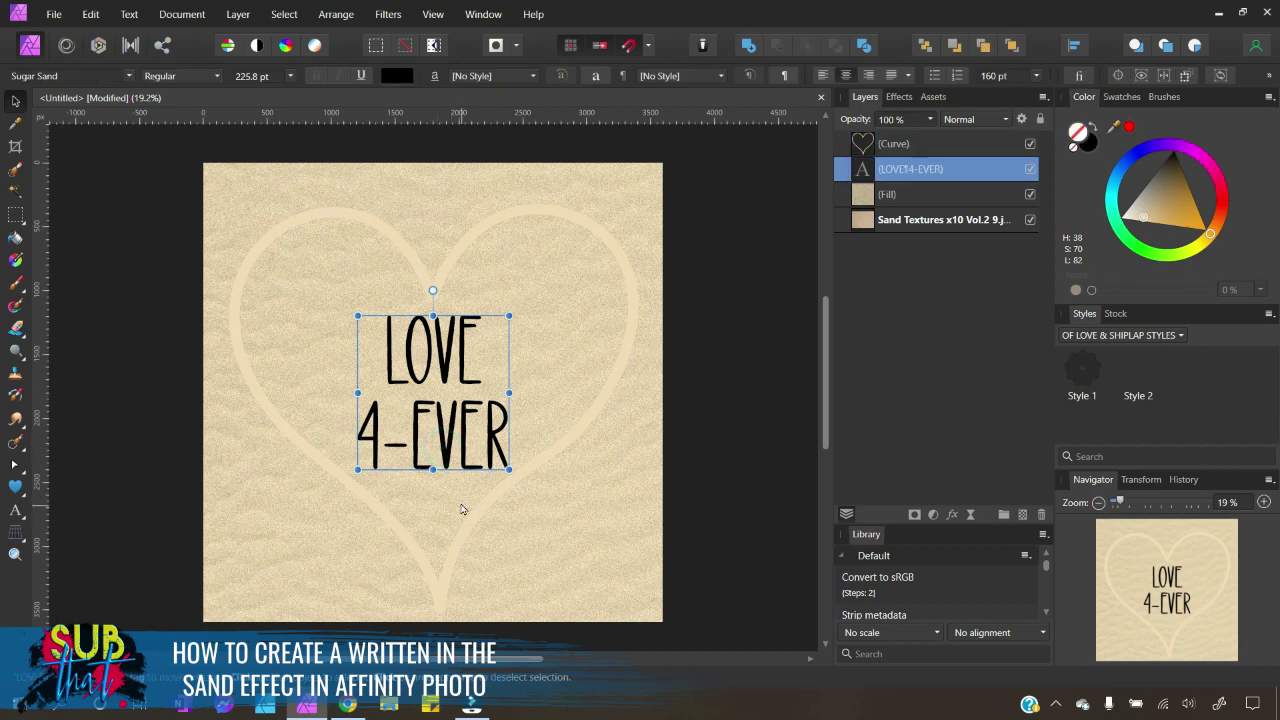
left_click(460, 503)
double_click(466, 440)
Step: Join LOVE and 4-EVER onto one line and move the text down inside the heart
left_click(368, 437)
key("BackSpace")
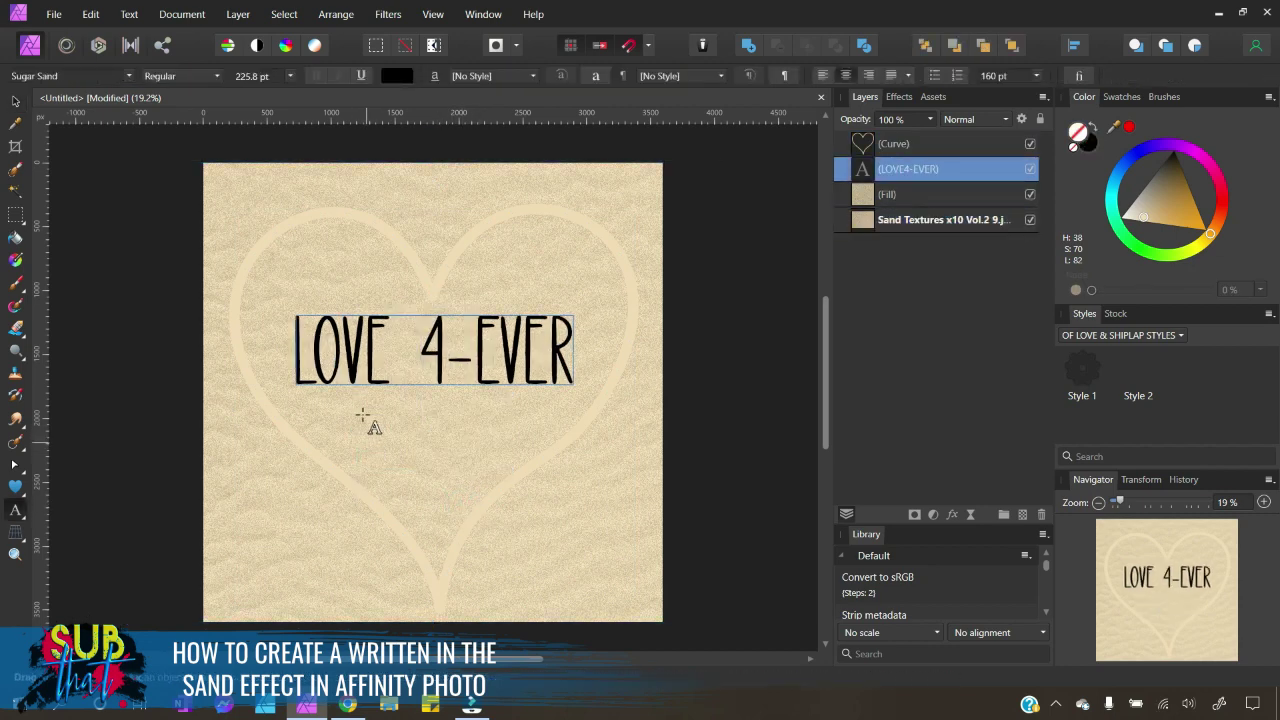
left_click(17, 101)
left_click_drag(484, 344, 484, 366)
Step: Confirm the heart is centred and snap the text to the canvas centre
left_click(736, 420)
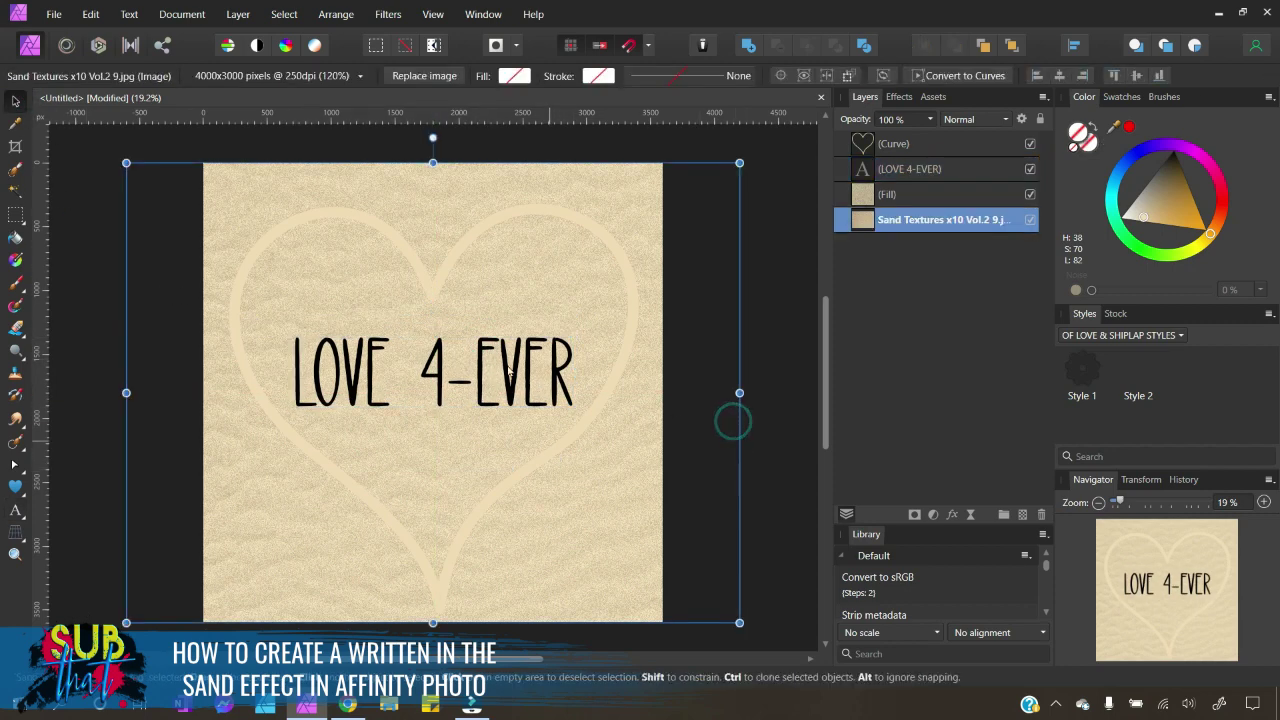
left_click(486, 344)
left_click(520, 480)
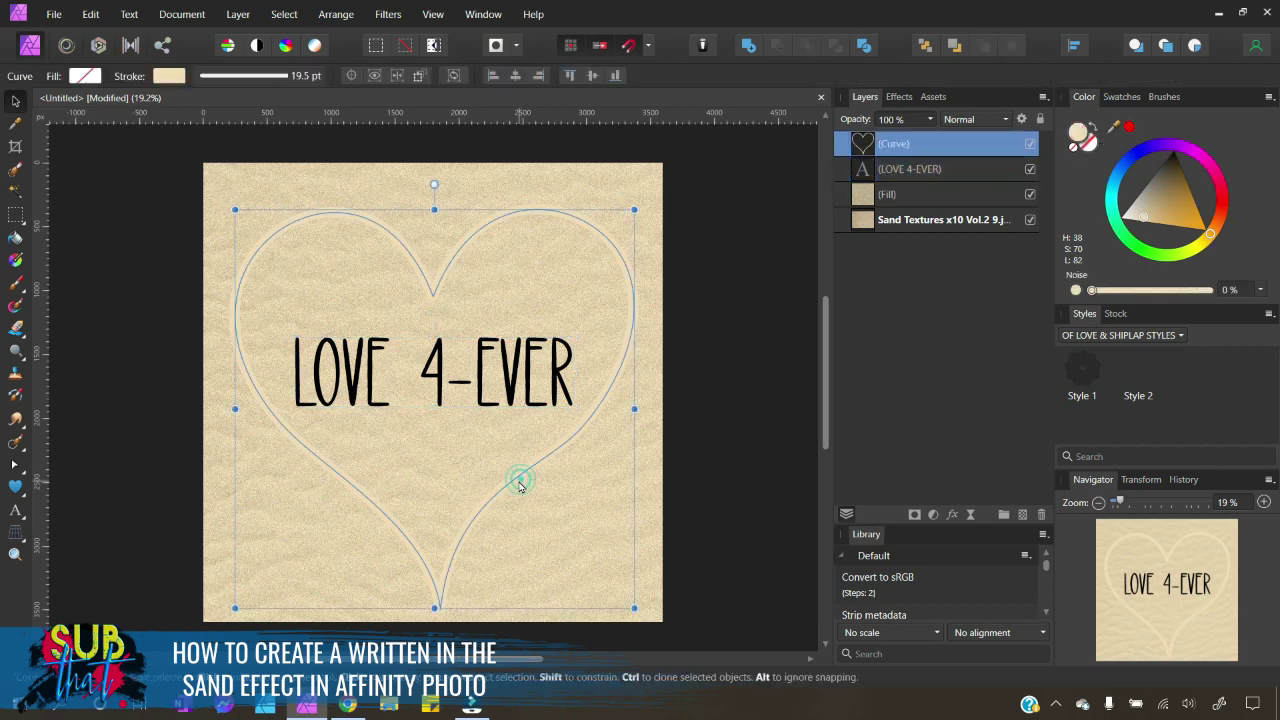
left_click_drag(518, 476, 517, 474)
left_click(498, 371)
left_click_drag(498, 371, 497, 374)
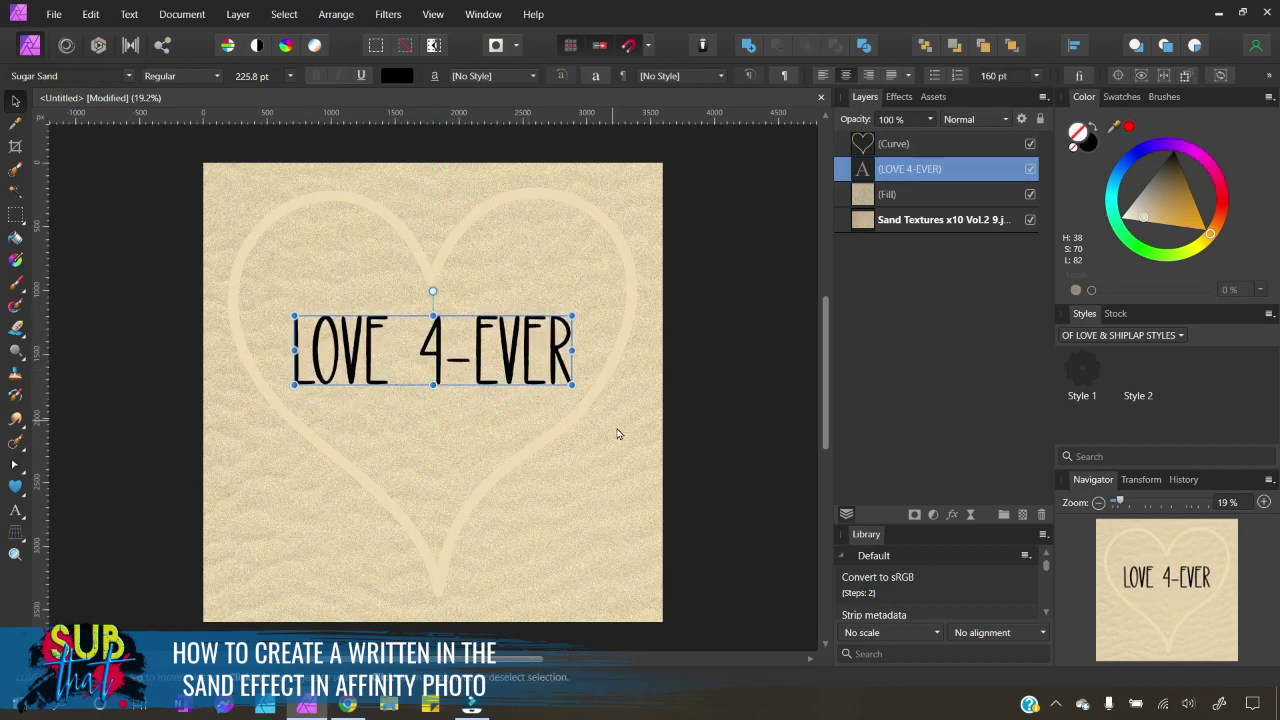
Step: Group the heart outline with the text, then expand the Group in the Layers panel
left_click(584, 418)
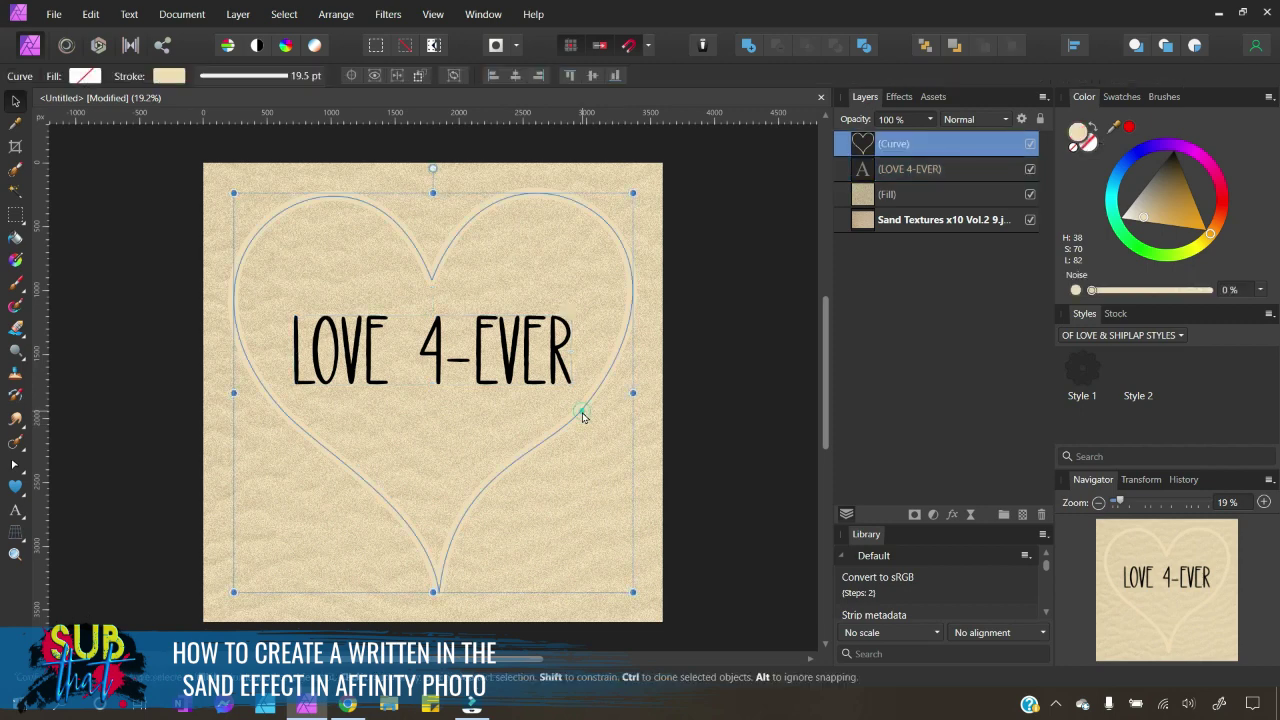
left_click(914, 172, "shift")
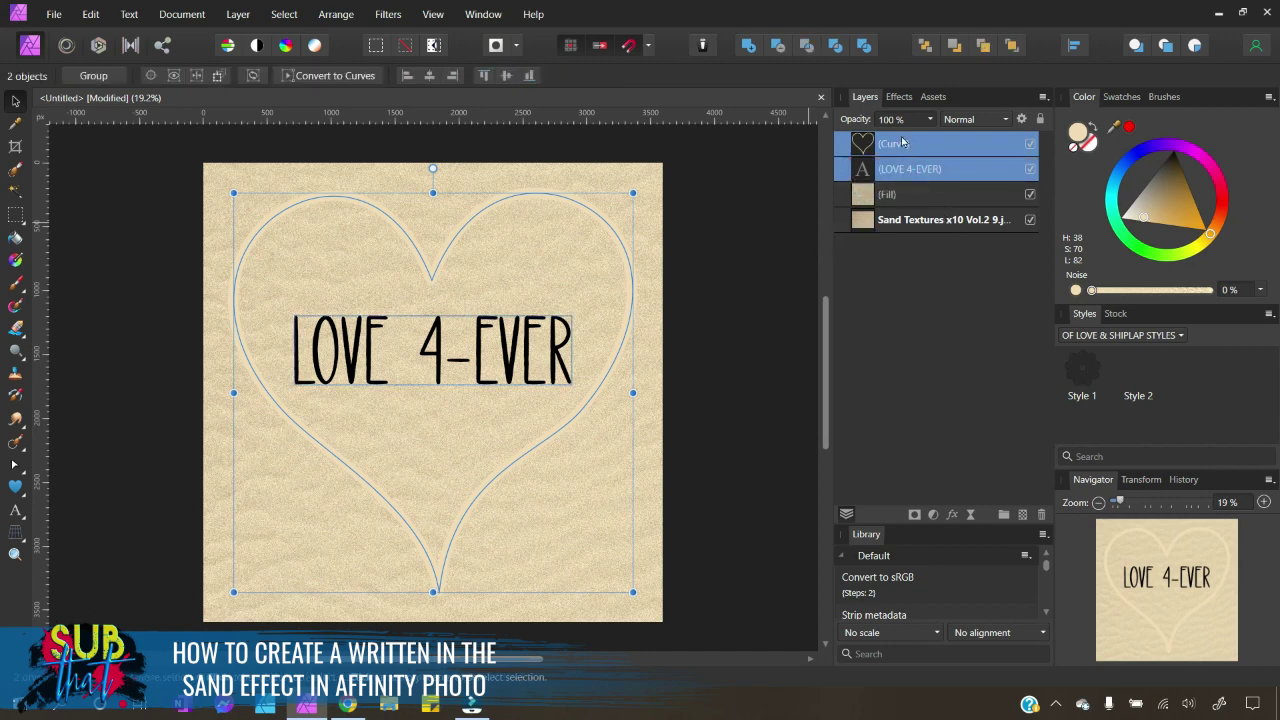
right_click(906, 146)
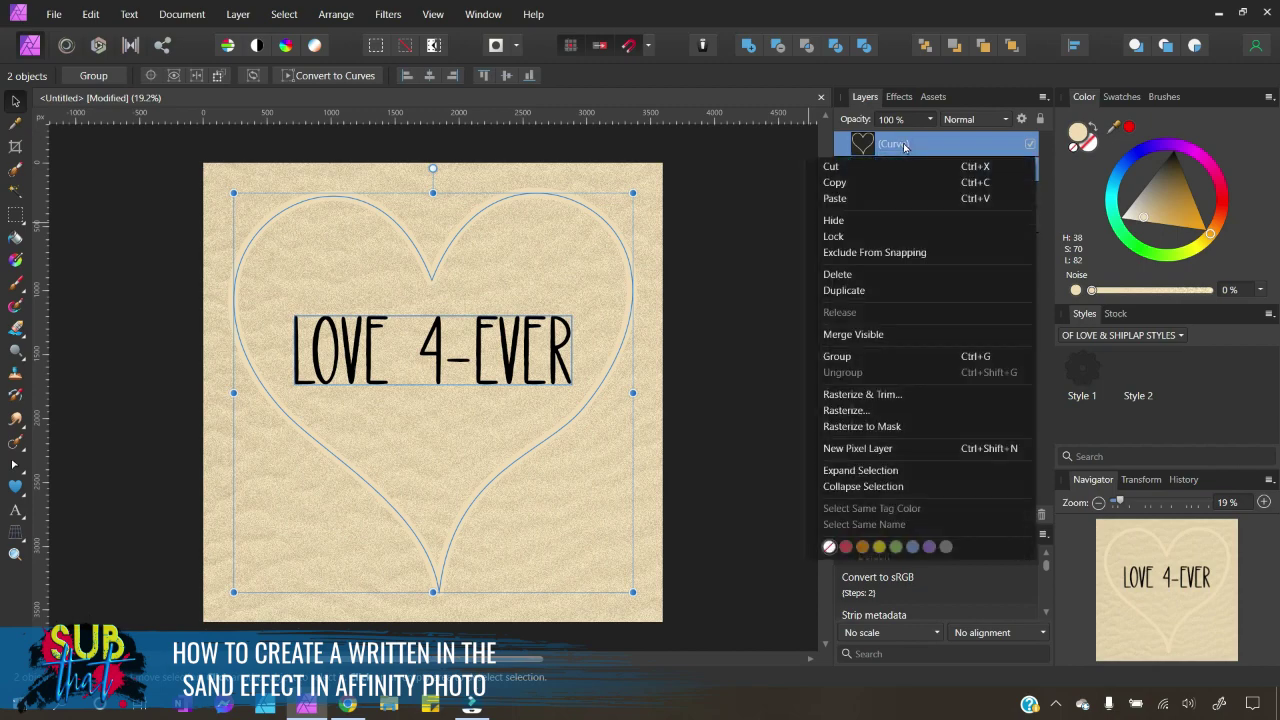
left_click(868, 357)
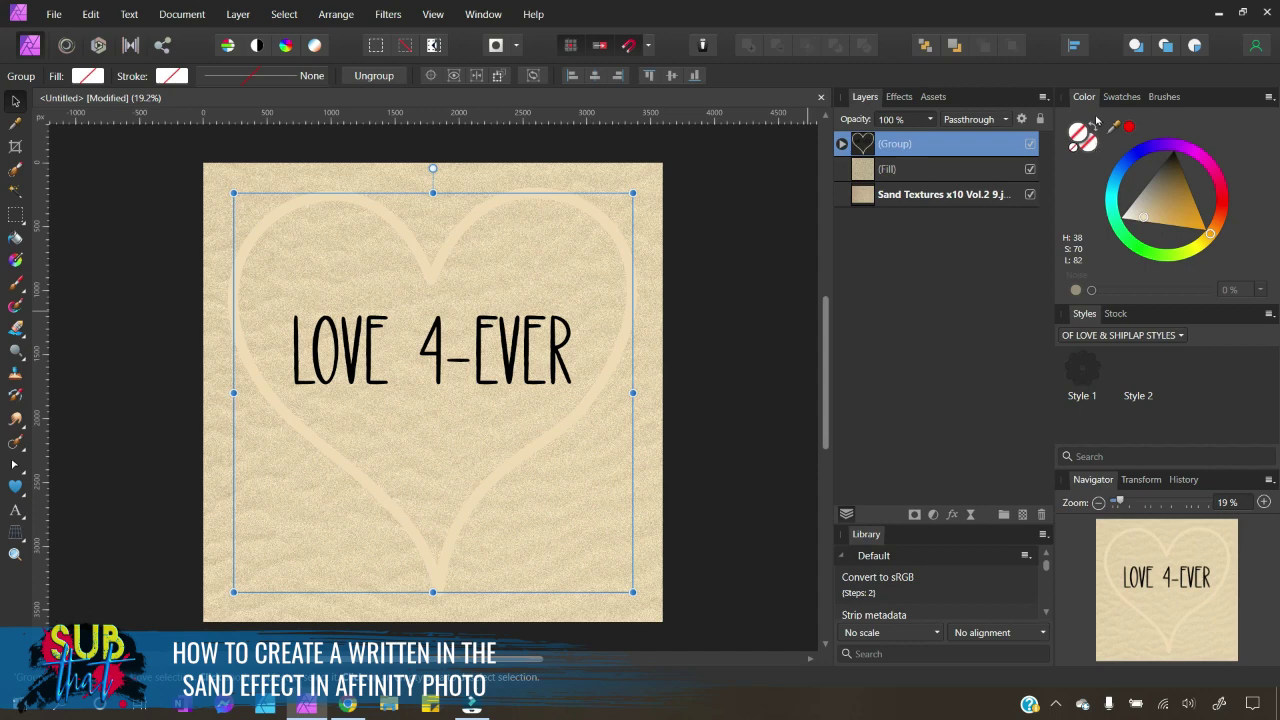
left_click(1090, 143)
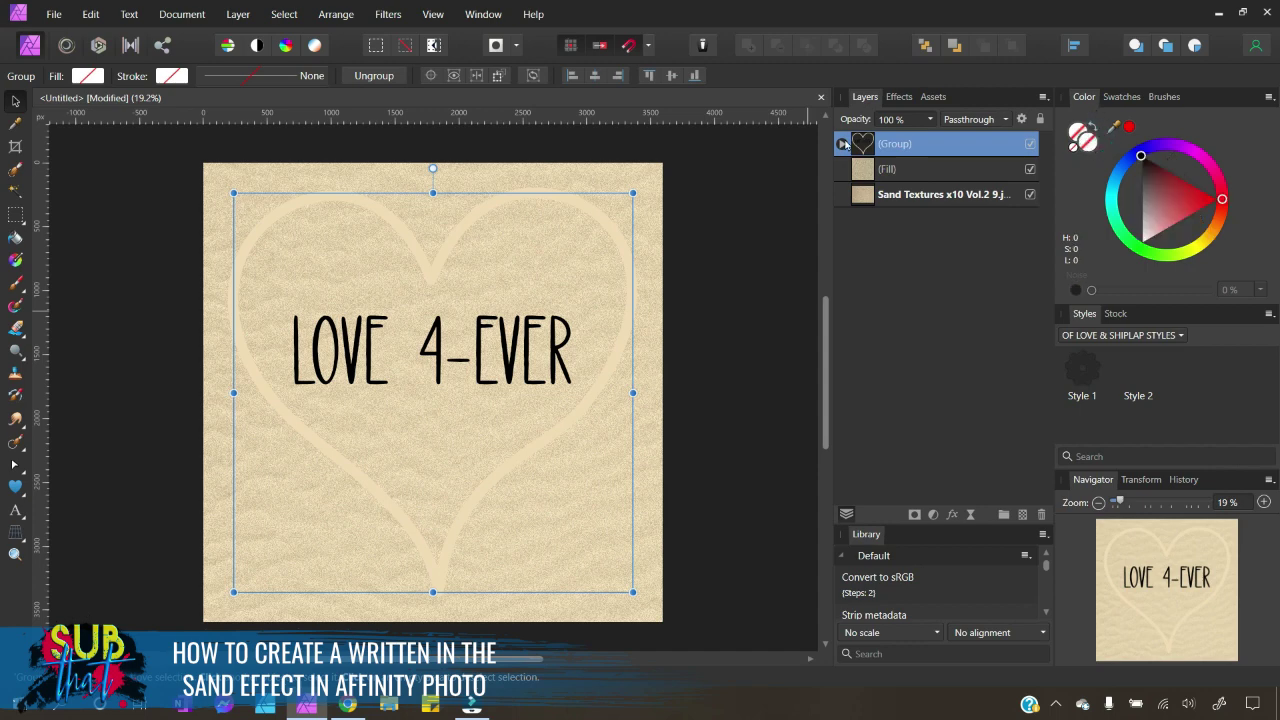
left_click(842, 144)
Step: Recolour the LOVE 4-EVER text to a pale sand tan (H 38, S 57, L 71)
left_click(908, 197)
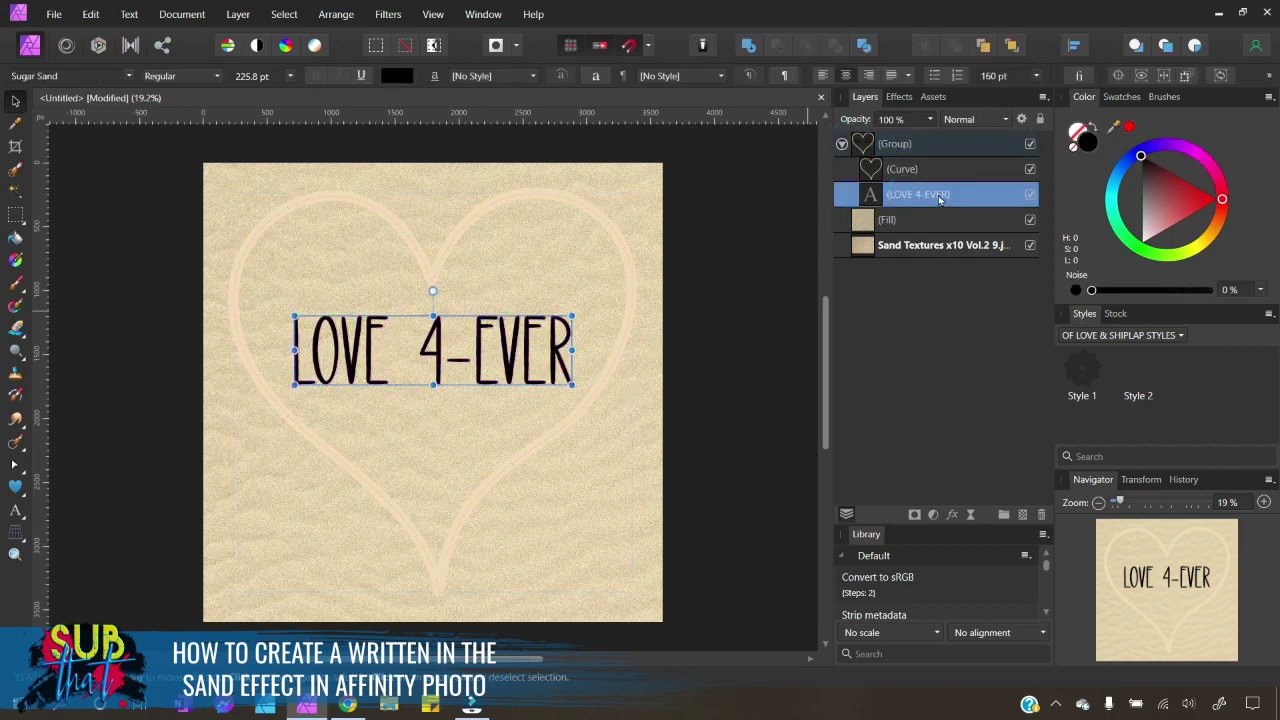
left_click(1208, 246)
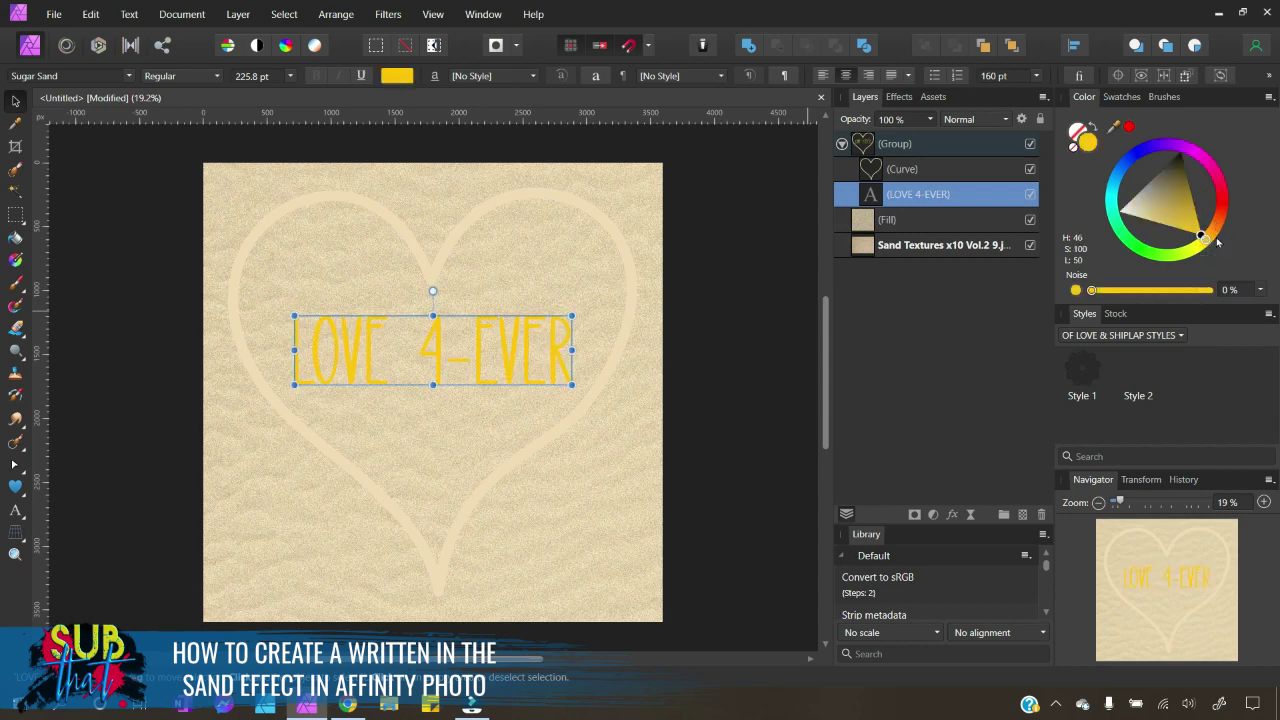
left_click_drag(1213, 236, 1156, 218)
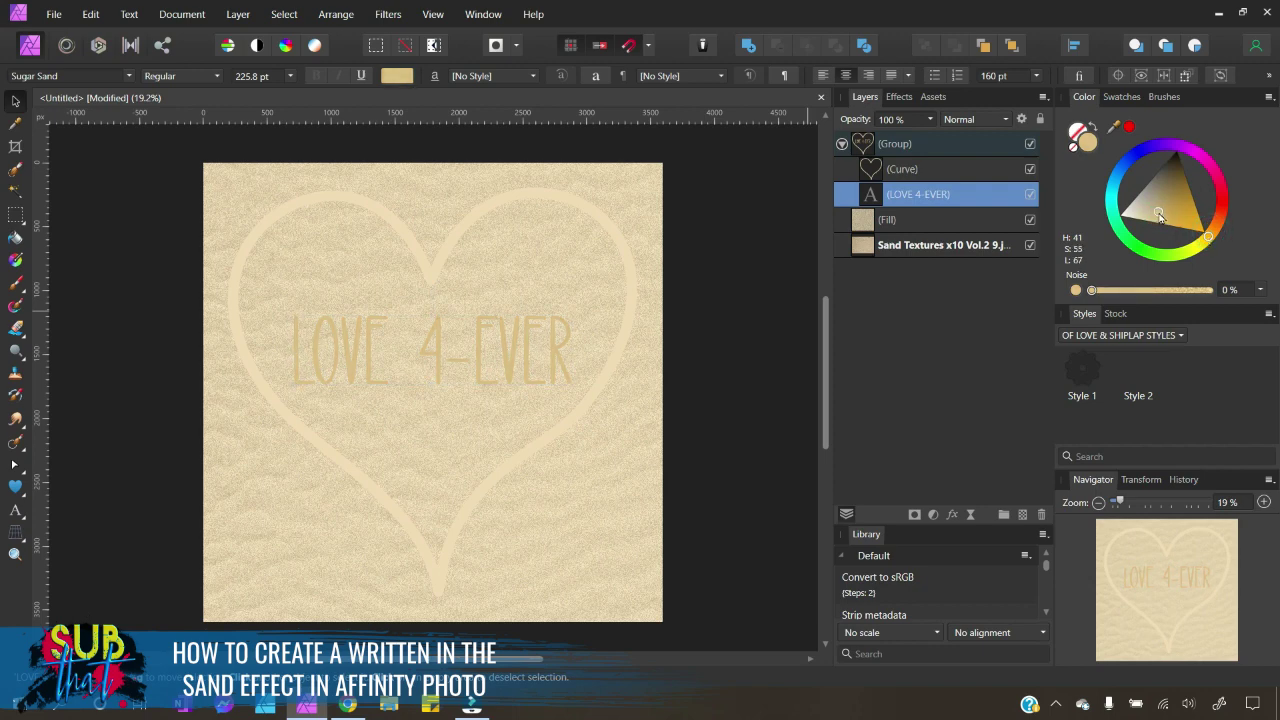
mouse_move(1159, 216)
left_mouse_down()
mouse_move(1210, 236)
mouse_move(1160, 220)
left_mouse_up()
left_click(1164, 220)
left_click_drag(1159, 219, 1156, 218)
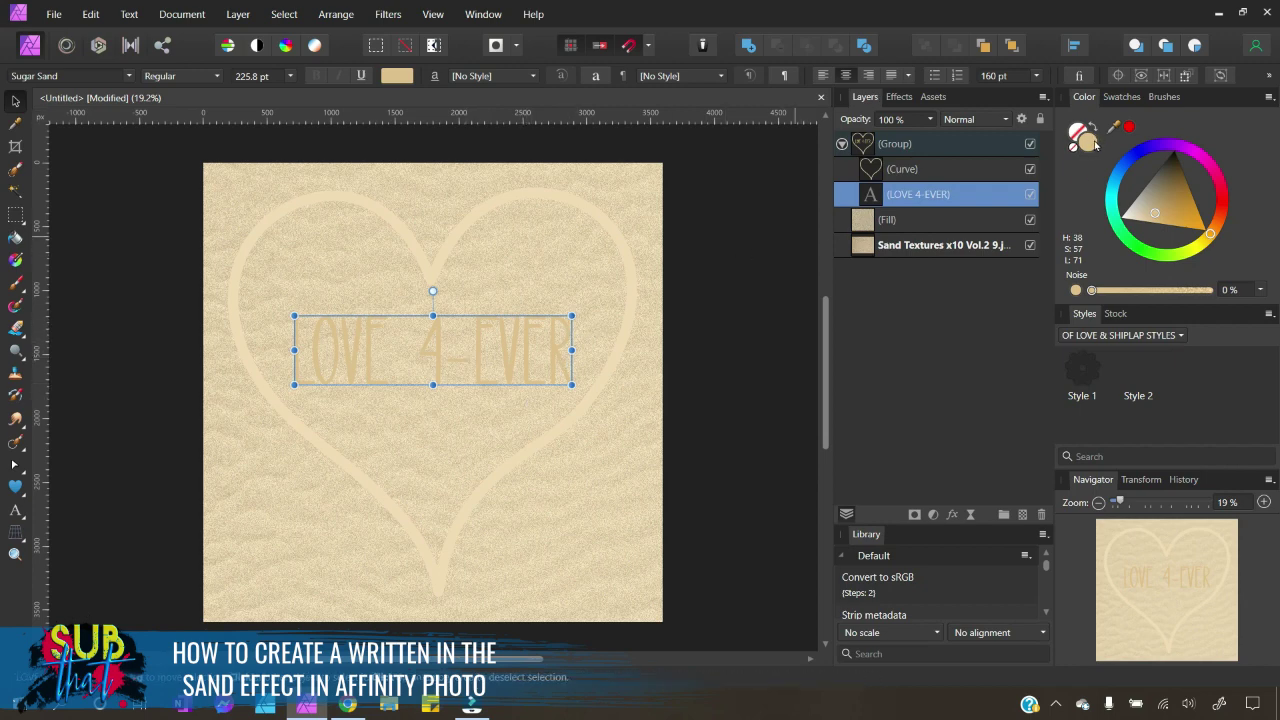
Step: Apply the recent sandy tan swatch to the heart's stroke, then select and collapse the Group
left_click(913, 172)
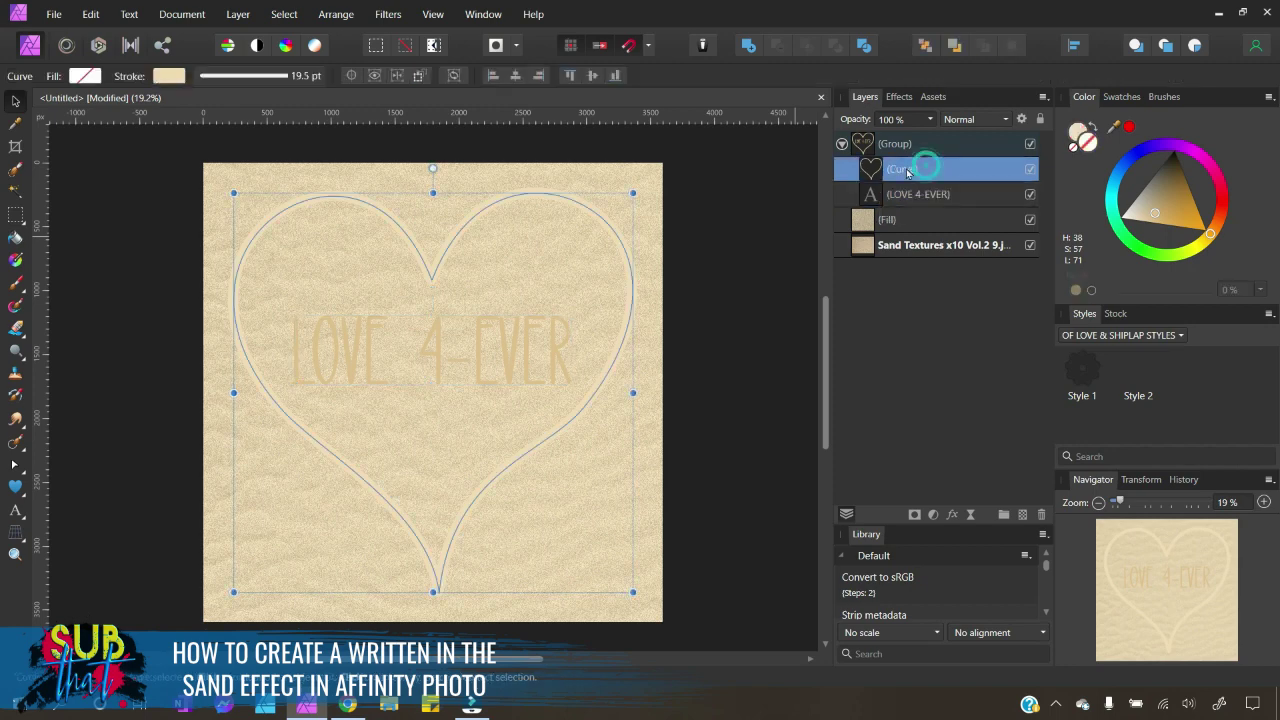
left_click(1082, 130)
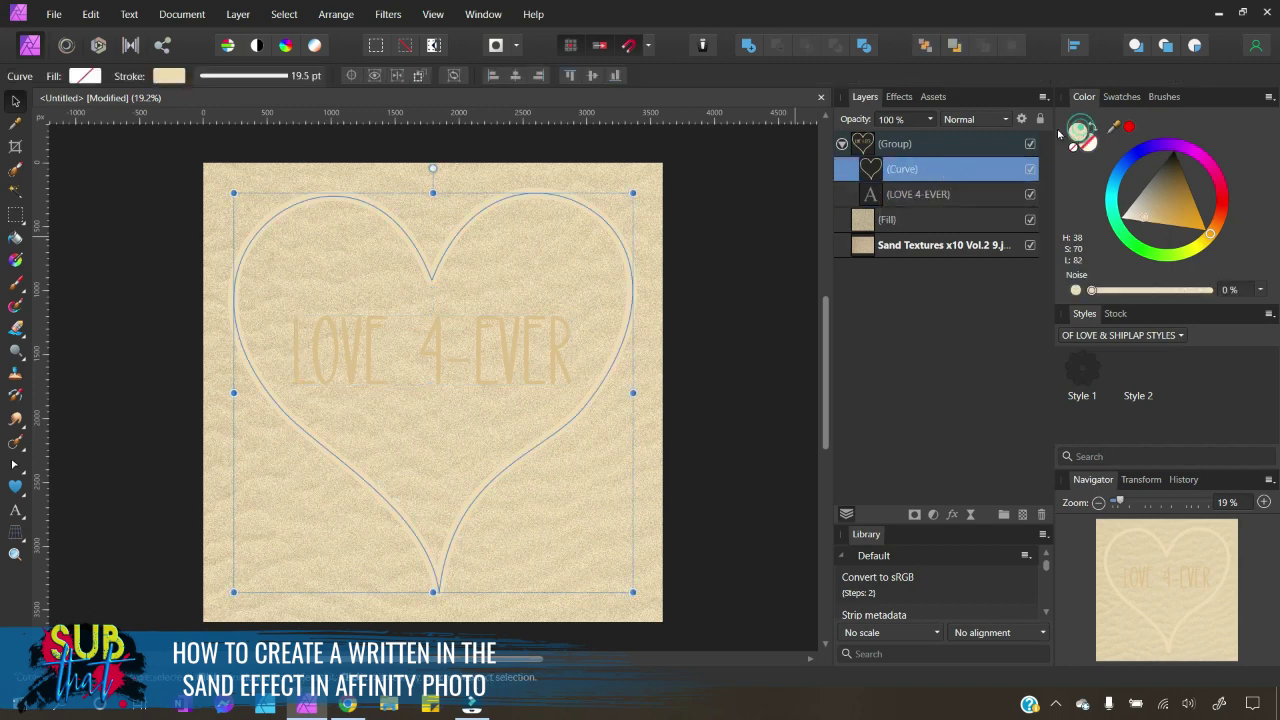
left_click(1124, 97)
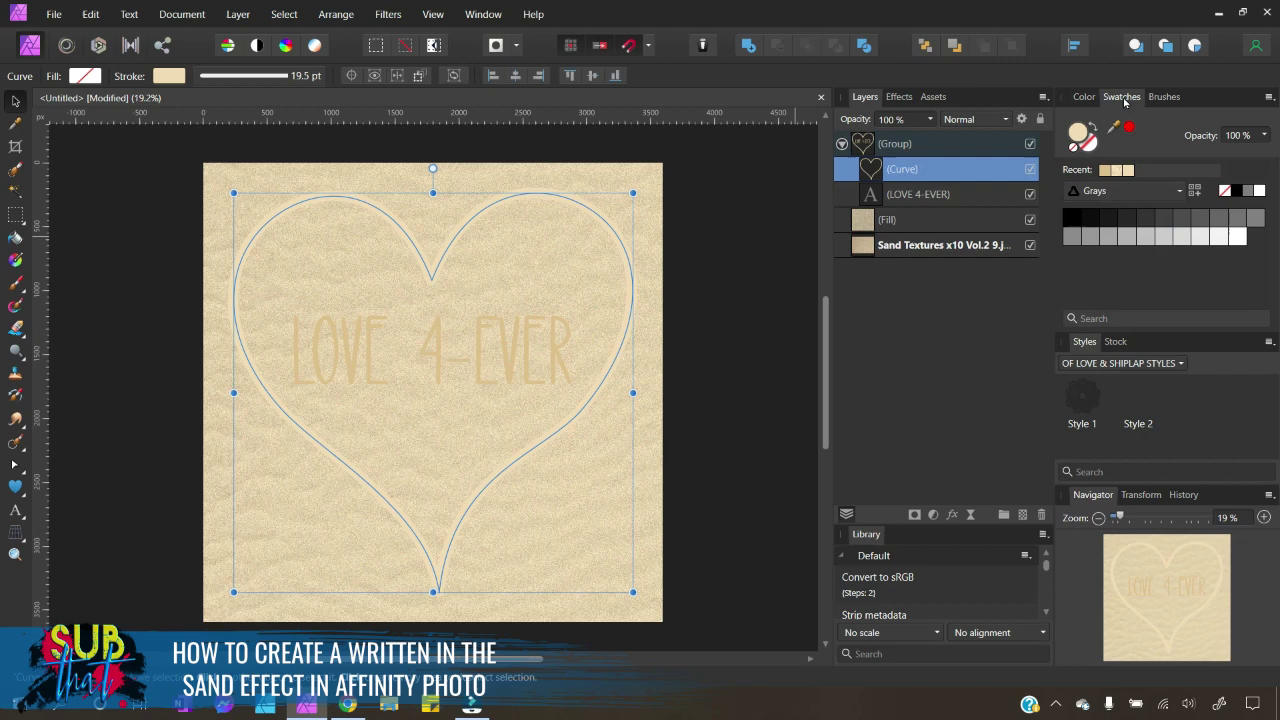
left_click(1105, 172)
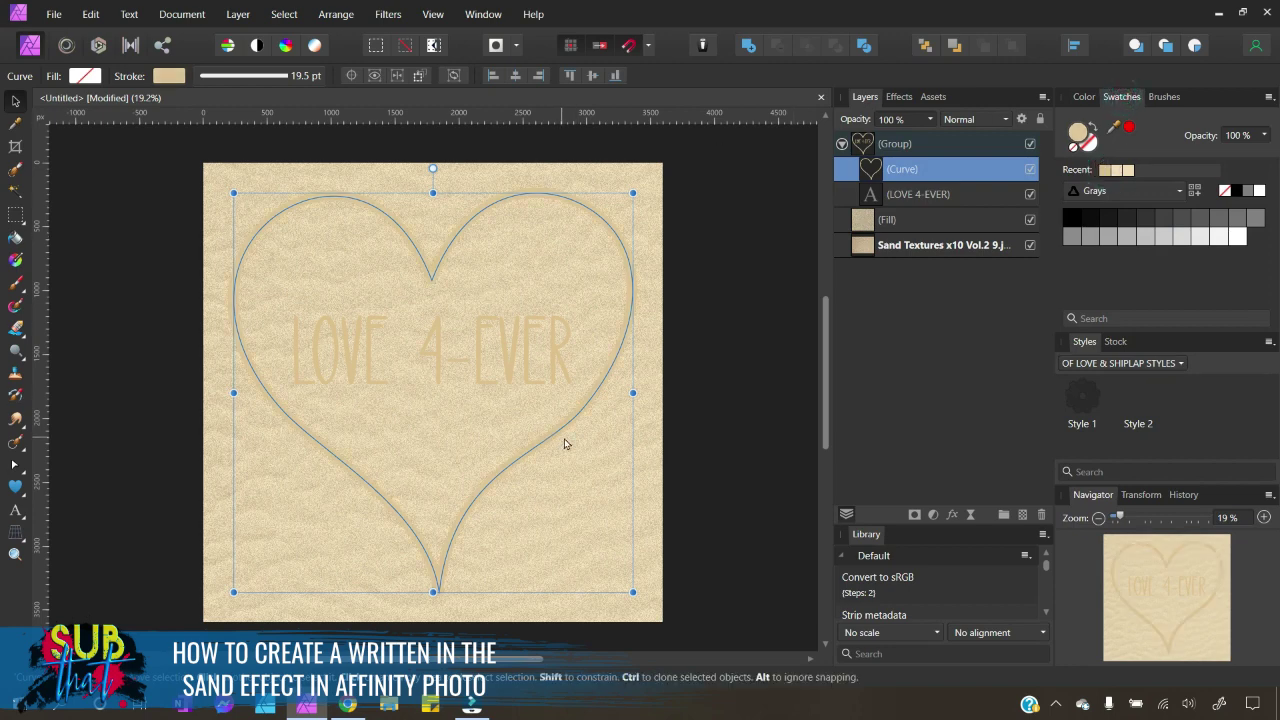
left_click(923, 148)
left_click(842, 144)
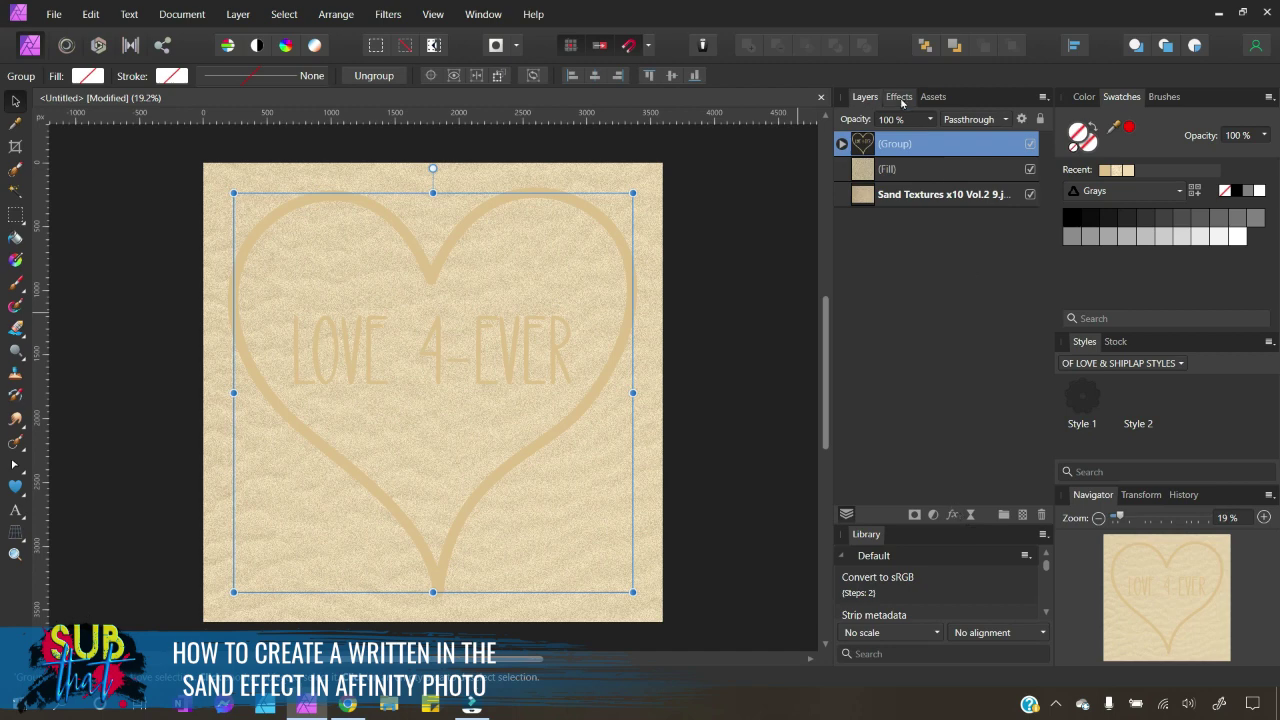
Step: Turn on Scale with Object and a Pillow Bevel/Emboss with 46.9 px radius and 8 px soften
left_click(953, 515)
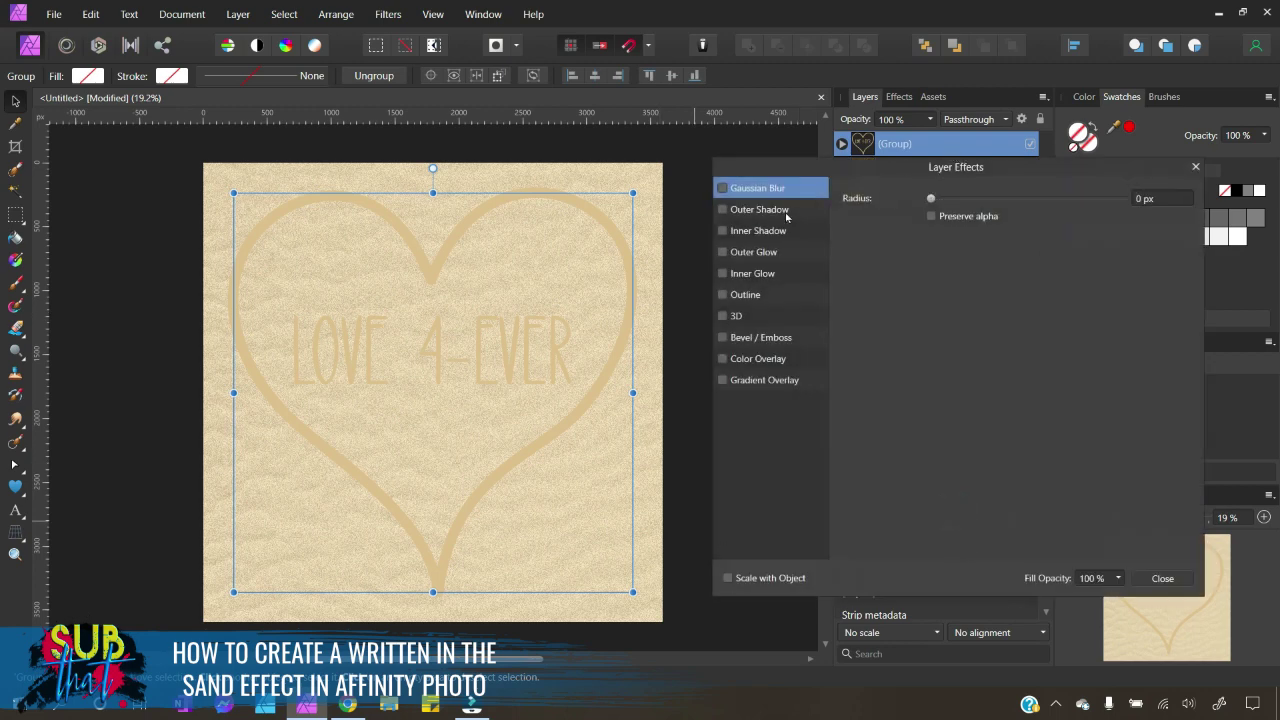
left_click_drag(877, 168, 861, 139)
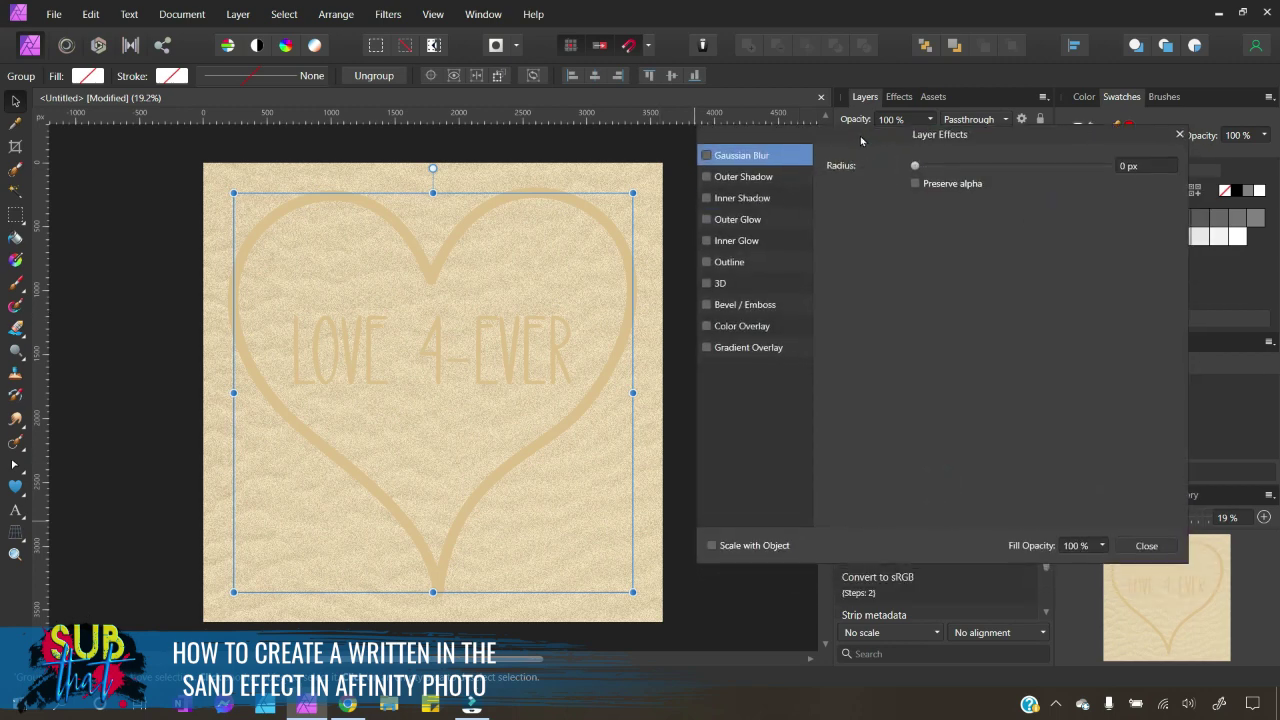
left_click(712, 546)
left_click(775, 306)
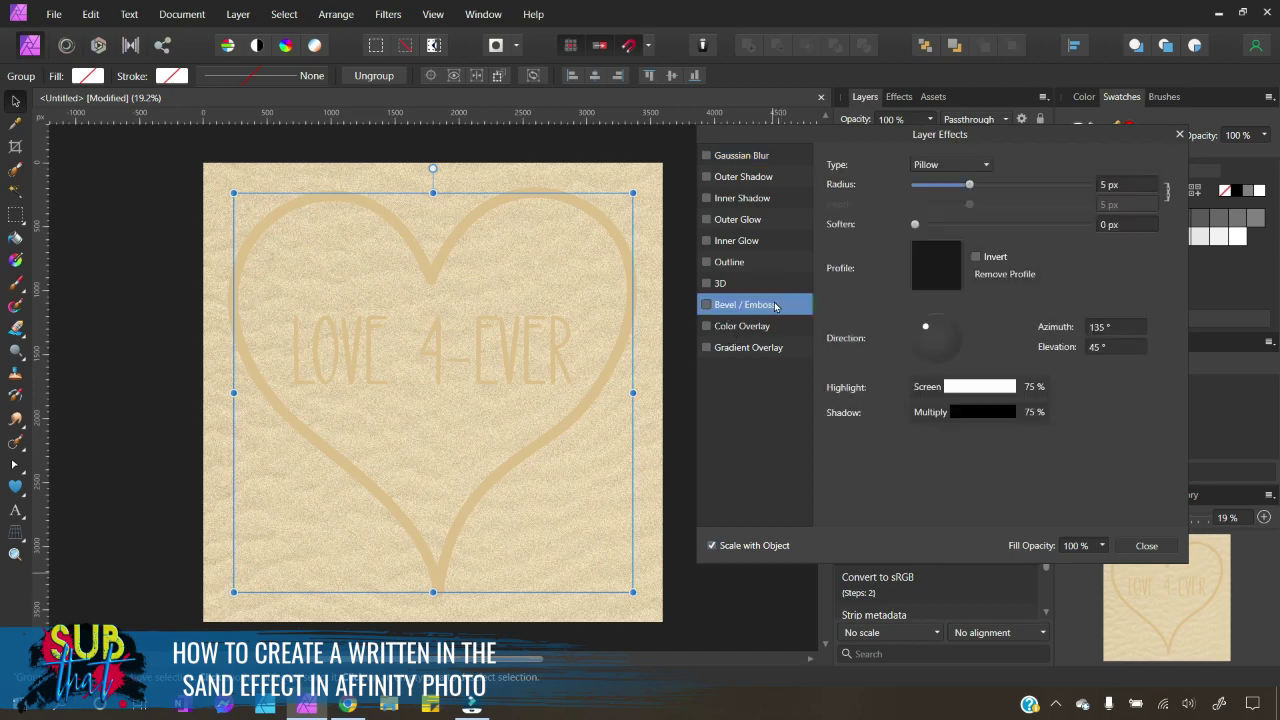
left_click(706, 304)
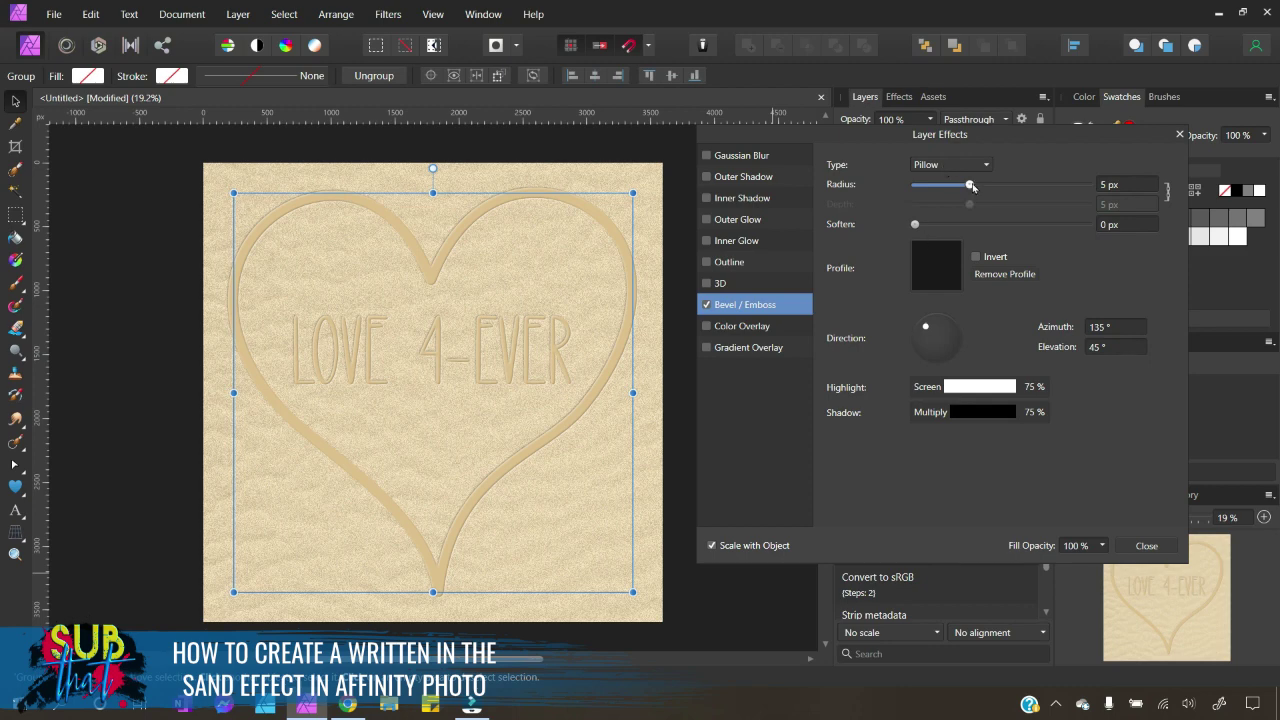
left_click_drag(970, 187, 1062, 186)
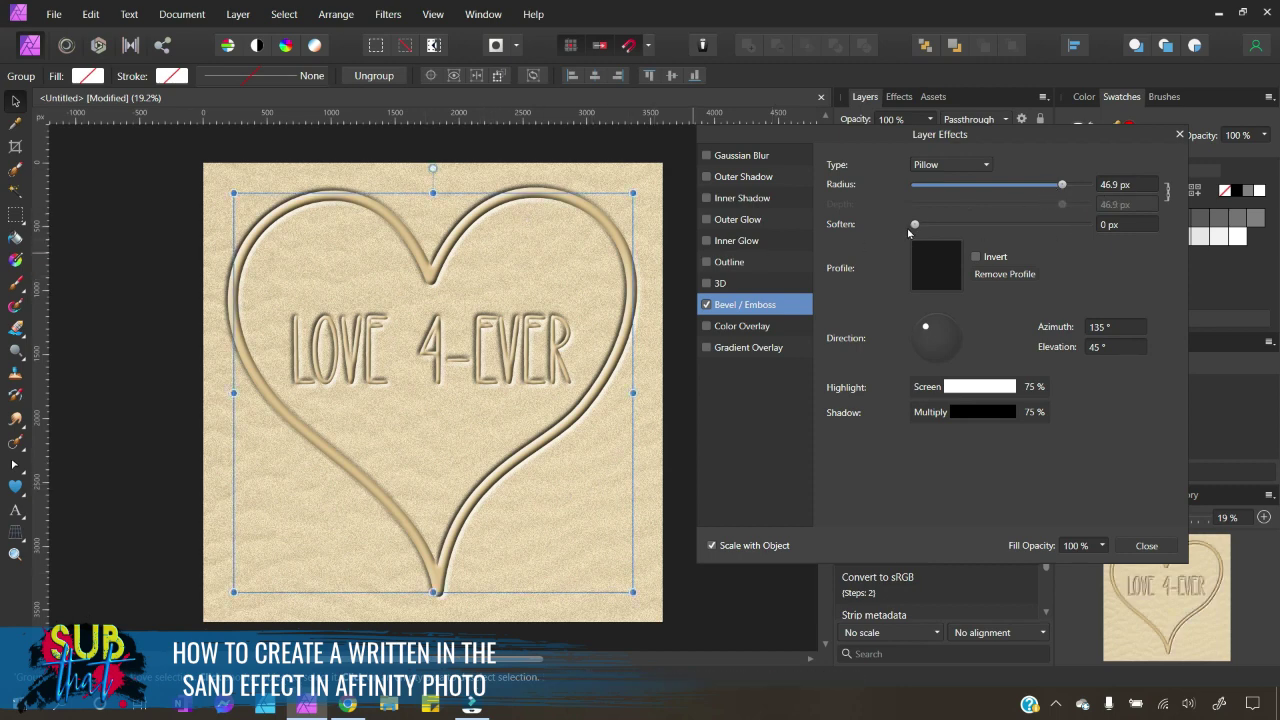
left_click_drag(916, 231, 985, 236)
Step: Angle the bevel lighting dial to -117.9° azimuth and 73.7° elevation
mouse_move(926, 329)
left_mouse_down()
mouse_move(950, 339)
mouse_move(926, 349)
mouse_move(942, 338)
mouse_move(946, 362)
mouse_move(938, 343)
mouse_move(927, 360)
mouse_move(935, 348)
left_mouse_up()
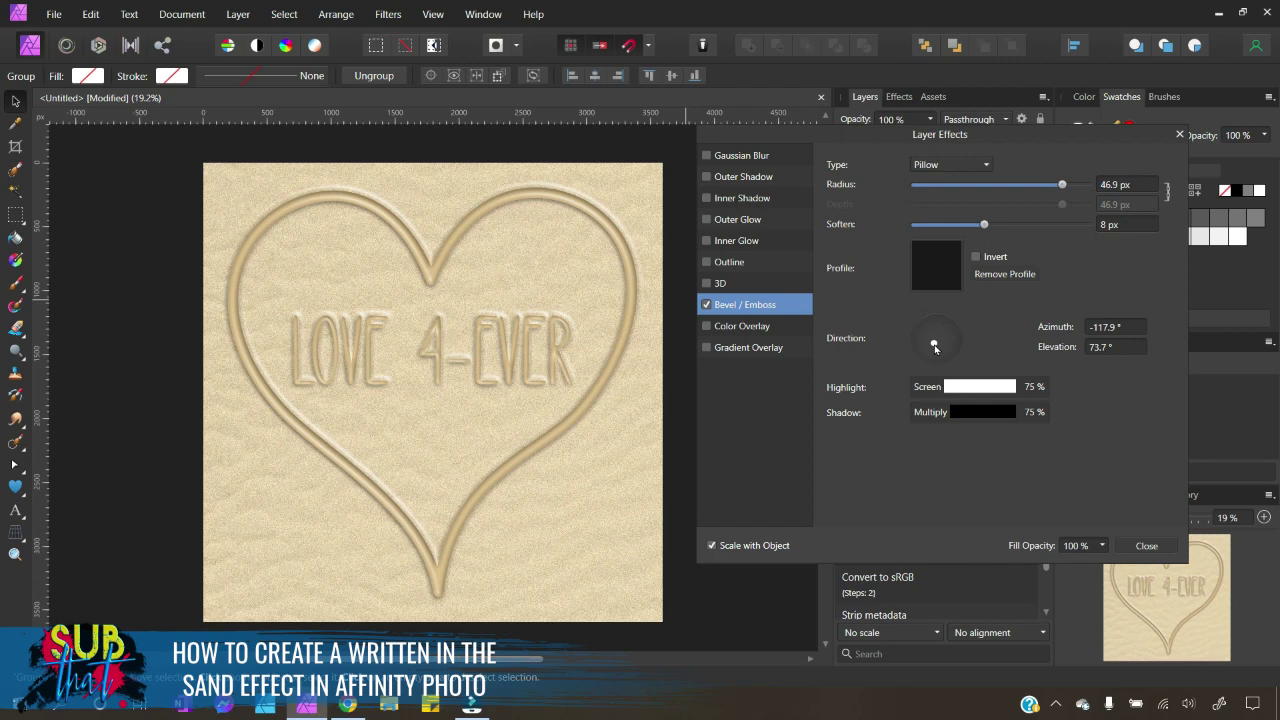
left_click_drag(935, 348, 935, 348)
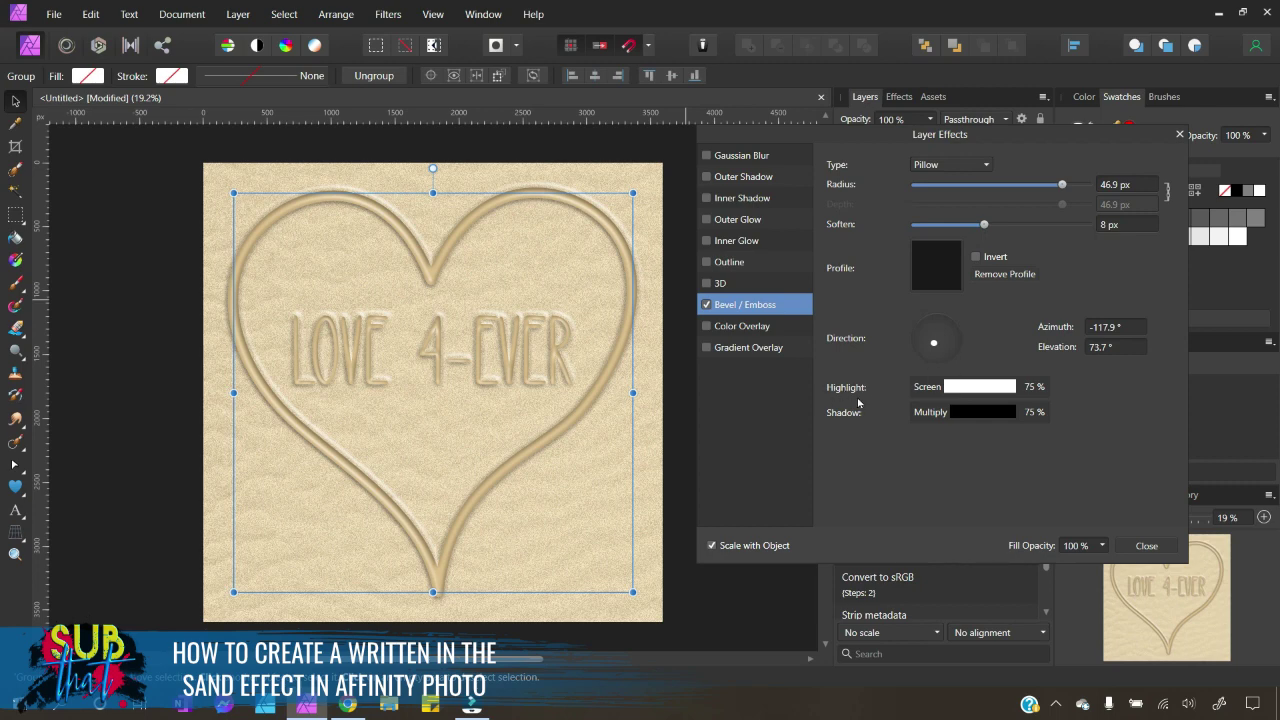
Step: Tint the emboss highlight colour a pale warm cream
left_click(976, 389)
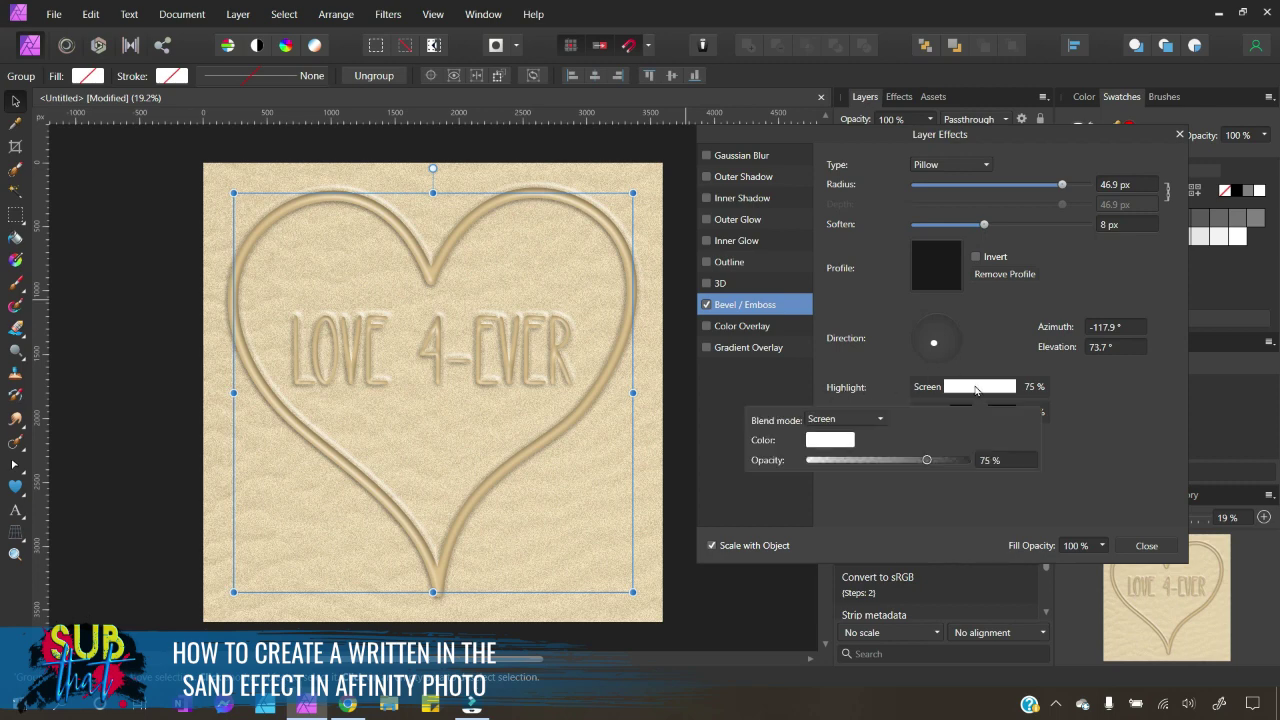
left_click(822, 441)
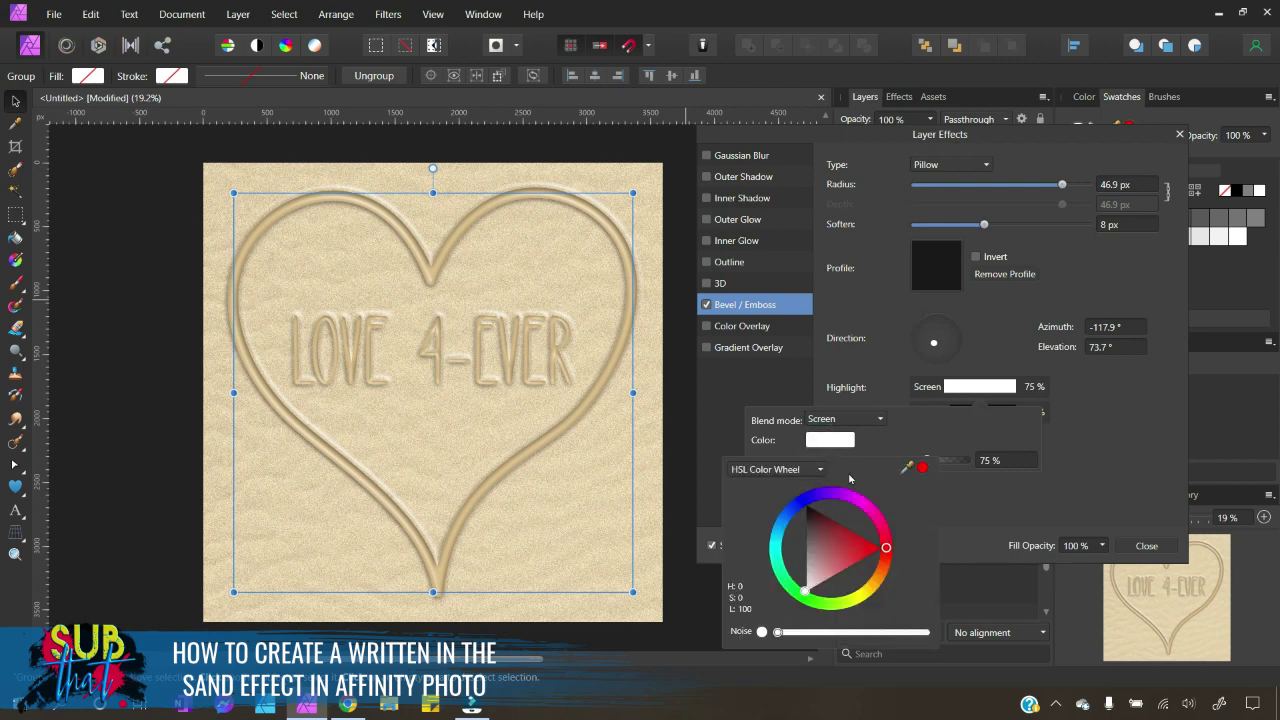
left_click(874, 594)
mouse_move(852, 582)
left_mouse_down()
mouse_move(812, 548)
mouse_move(804, 573)
left_mouse_up()
left_click(875, 586)
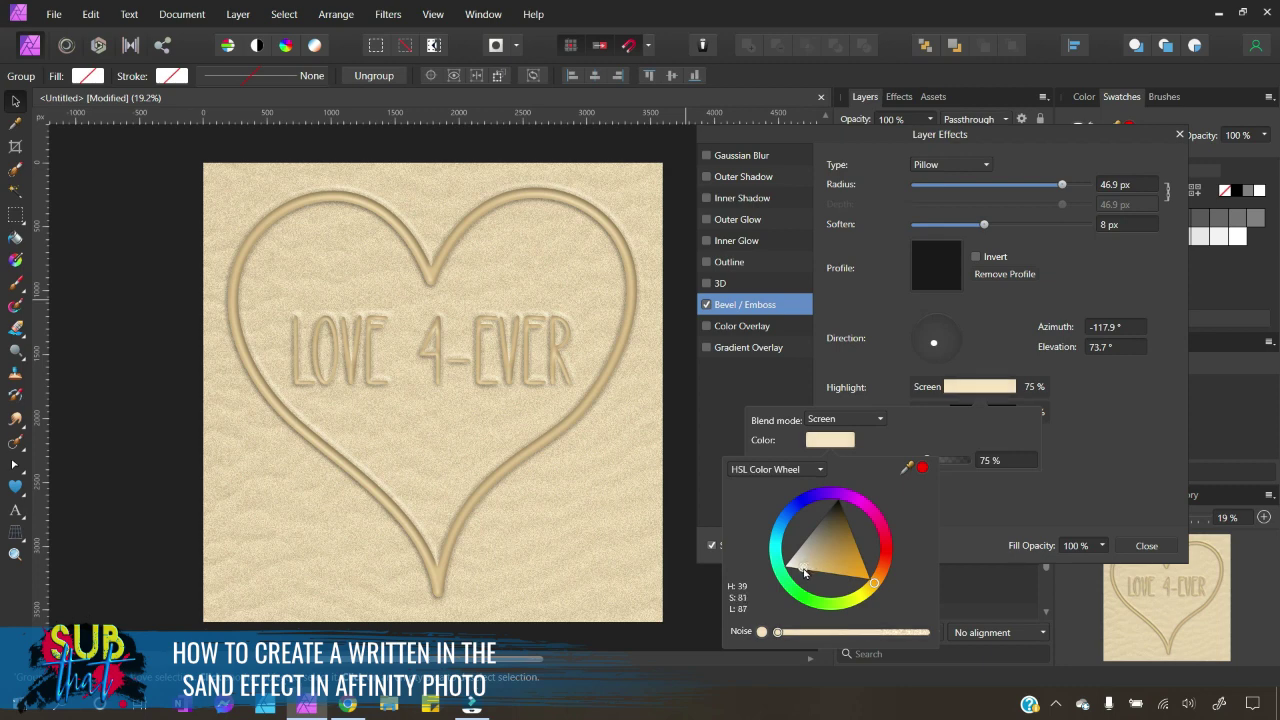
Step: Set the highlight blend mode to Color Dodge at 40% opacity
left_click(859, 423)
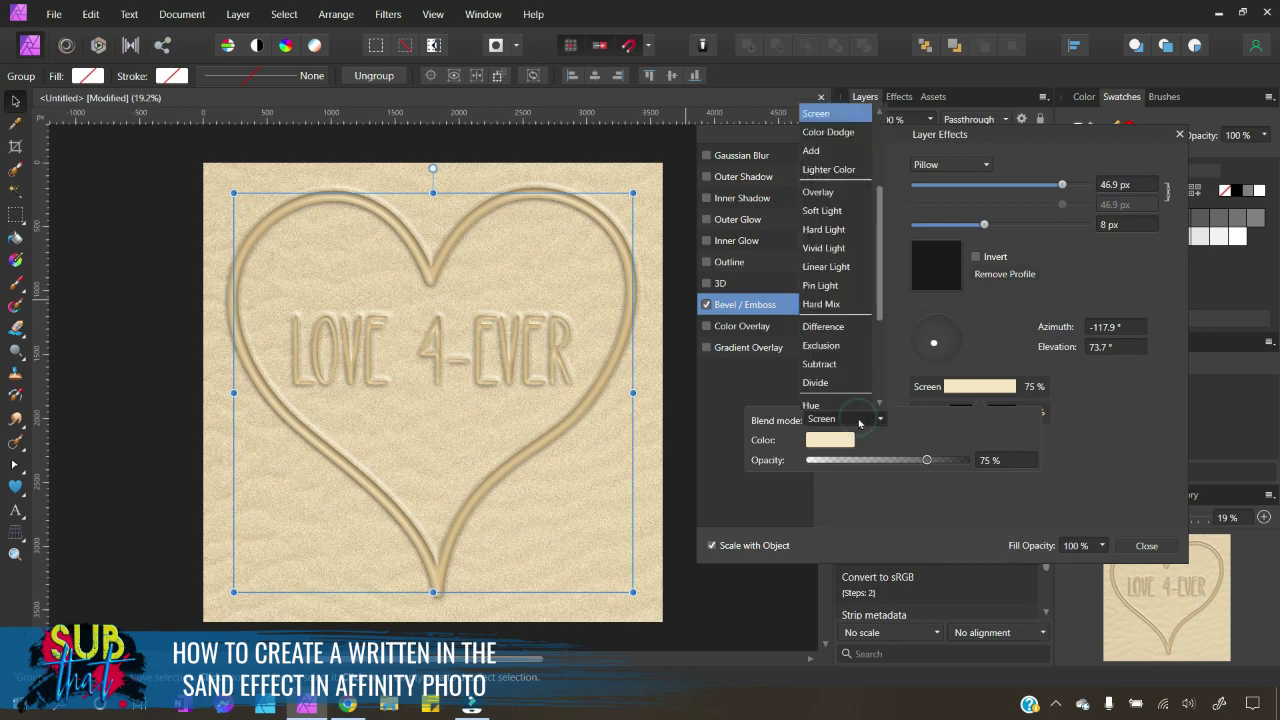
scroll(860, 200, "down", 1)
scroll(852, 174, "up", 3)
left_click(848, 272)
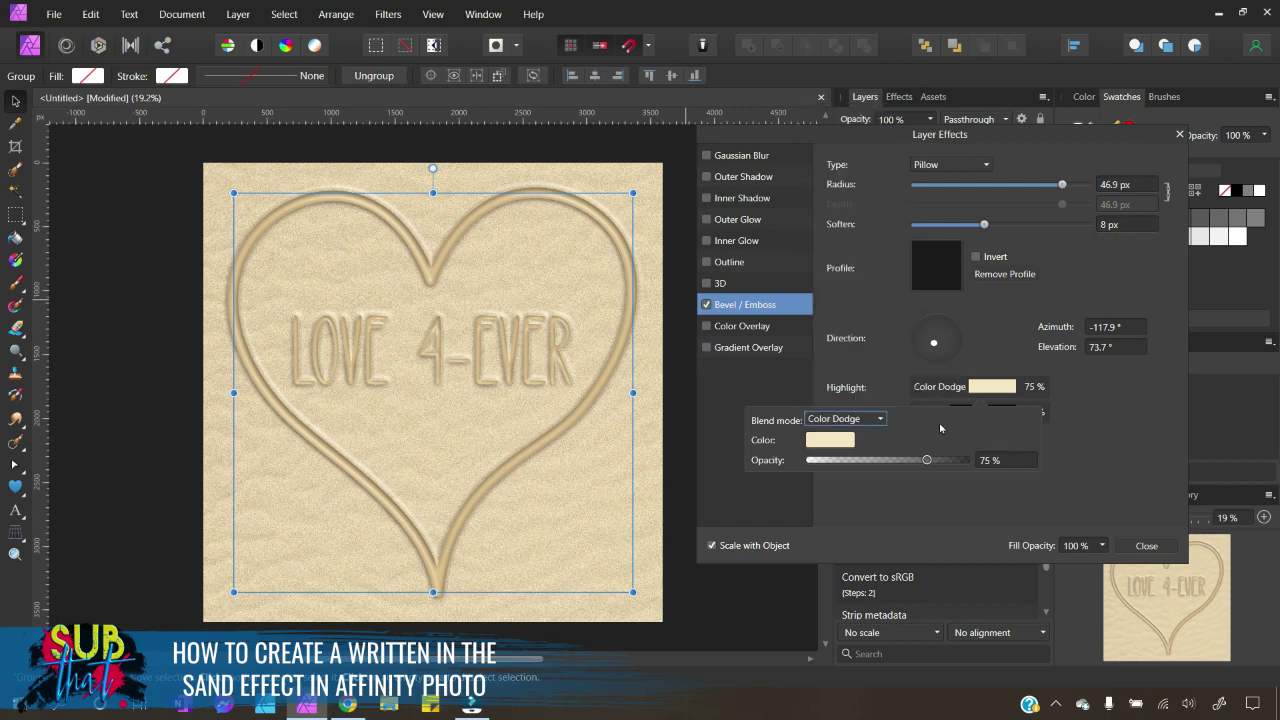
left_click_drag(927, 460, 870, 460)
Step: Change the emboss shadow colour from black to an orange-brown
left_click(895, 497)
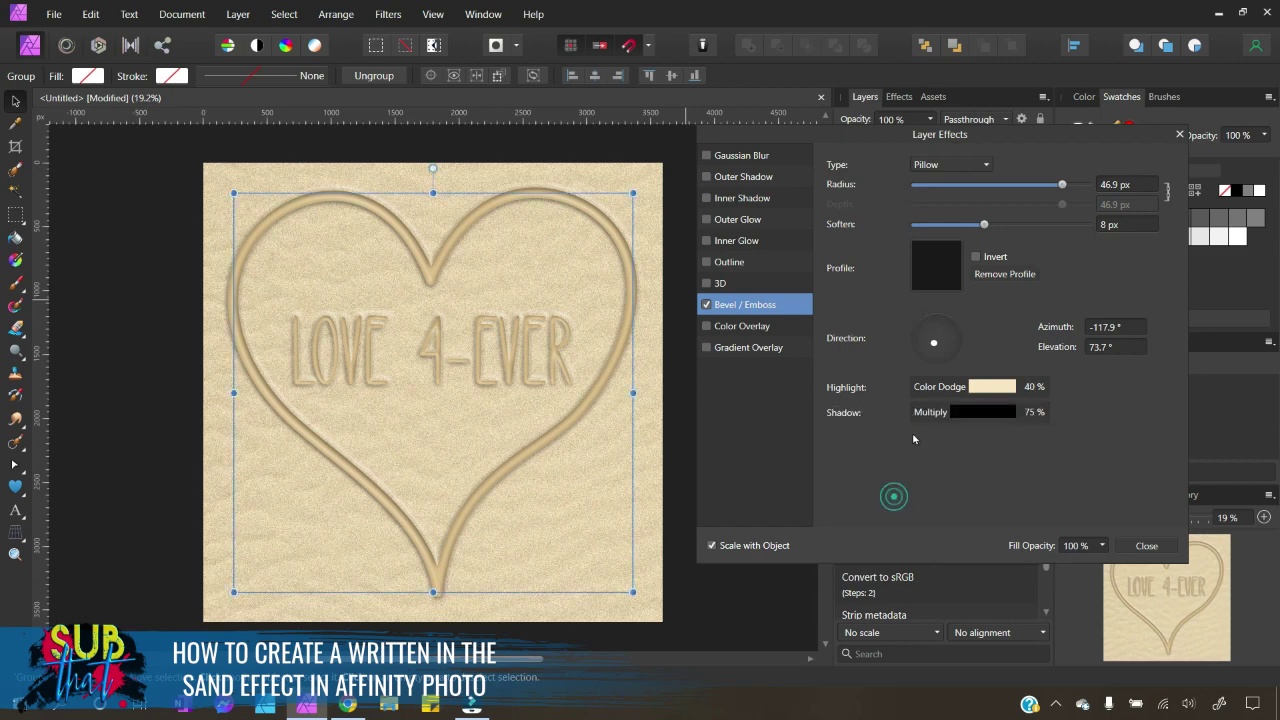
left_click(987, 414)
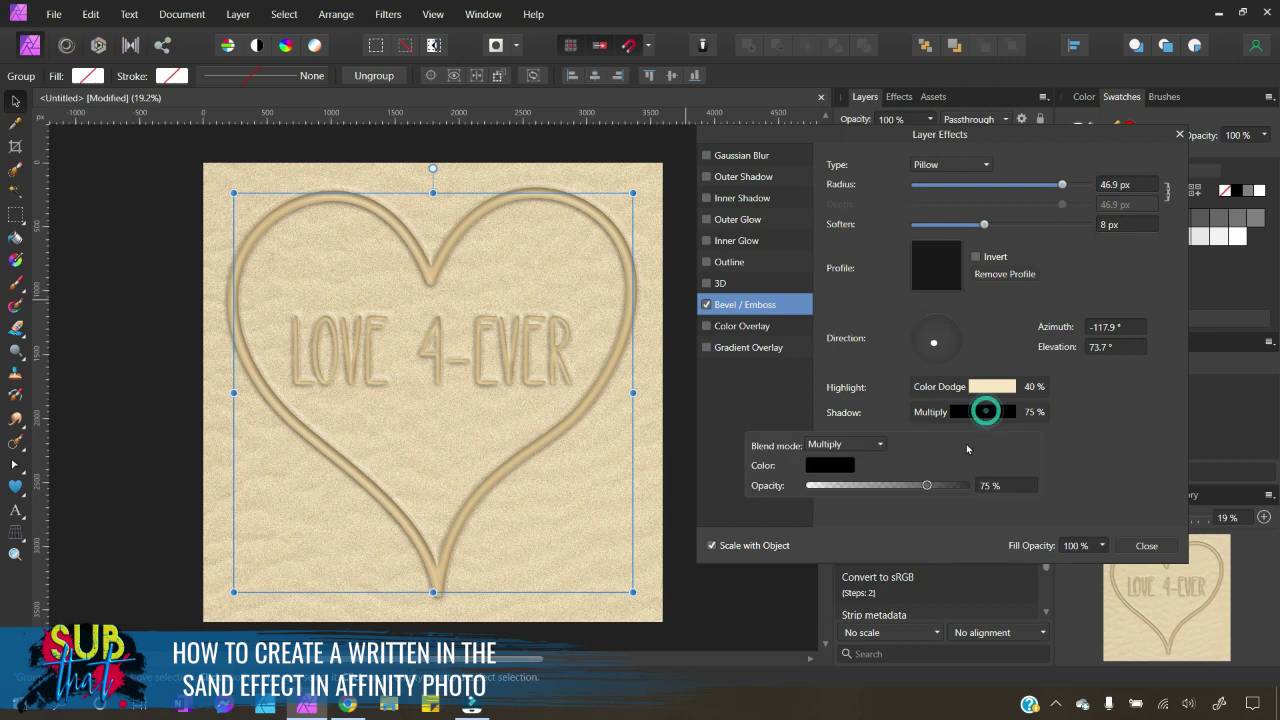
left_click(838, 466)
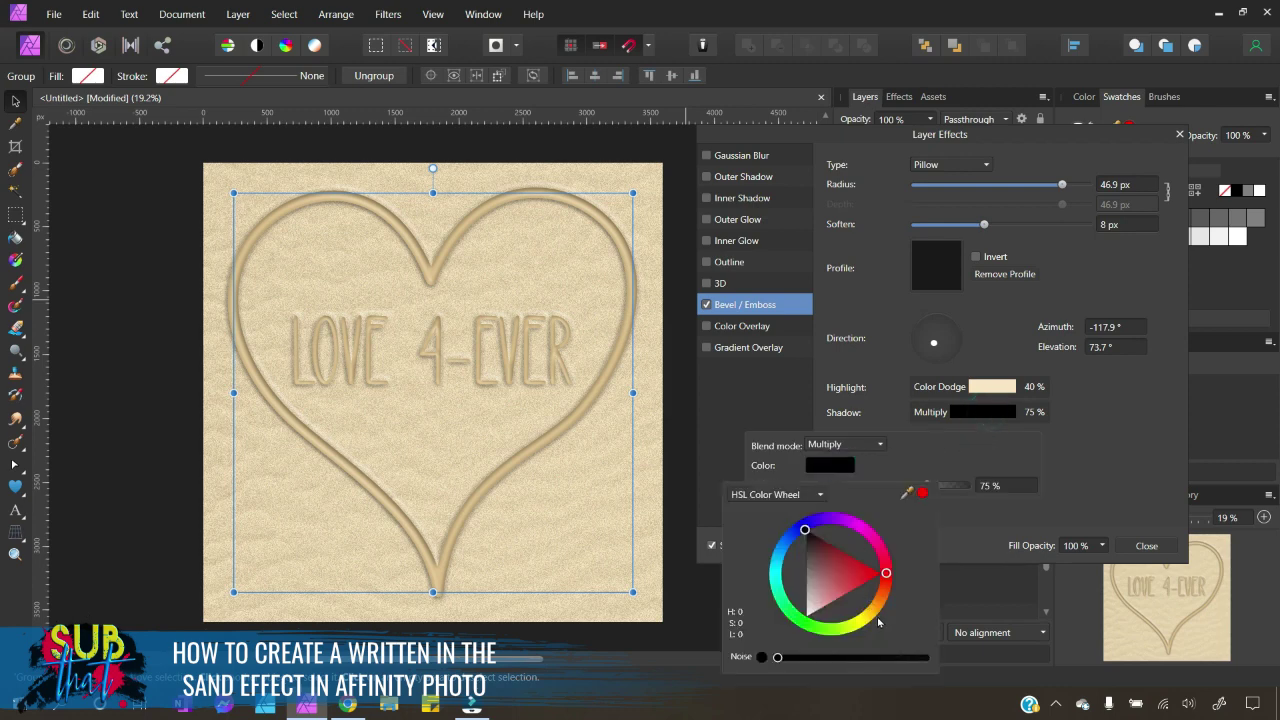
mouse_move(878, 621)
left_mouse_down()
mouse_move(880, 607)
mouse_move(831, 590)
mouse_move(829, 563)
left_mouse_up()
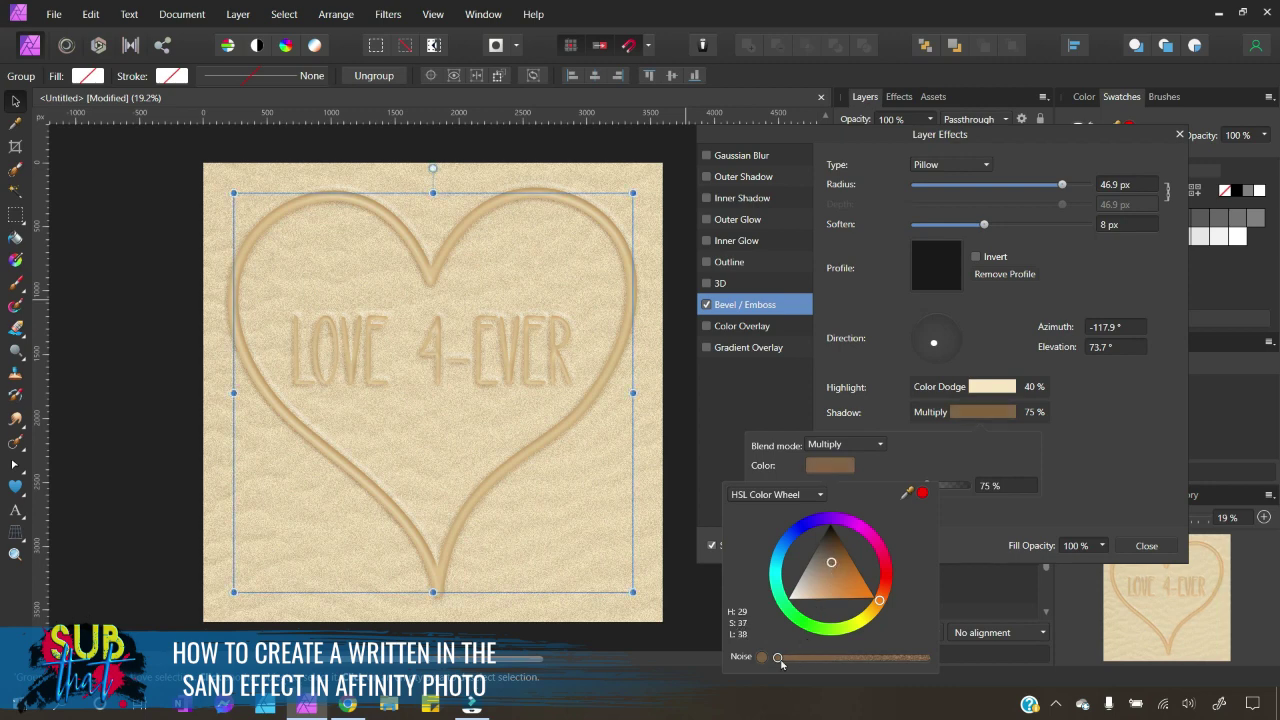
Step: Add noise to the shadow colour and lower its opacity to 50%
left_click_drag(778, 660, 841, 668)
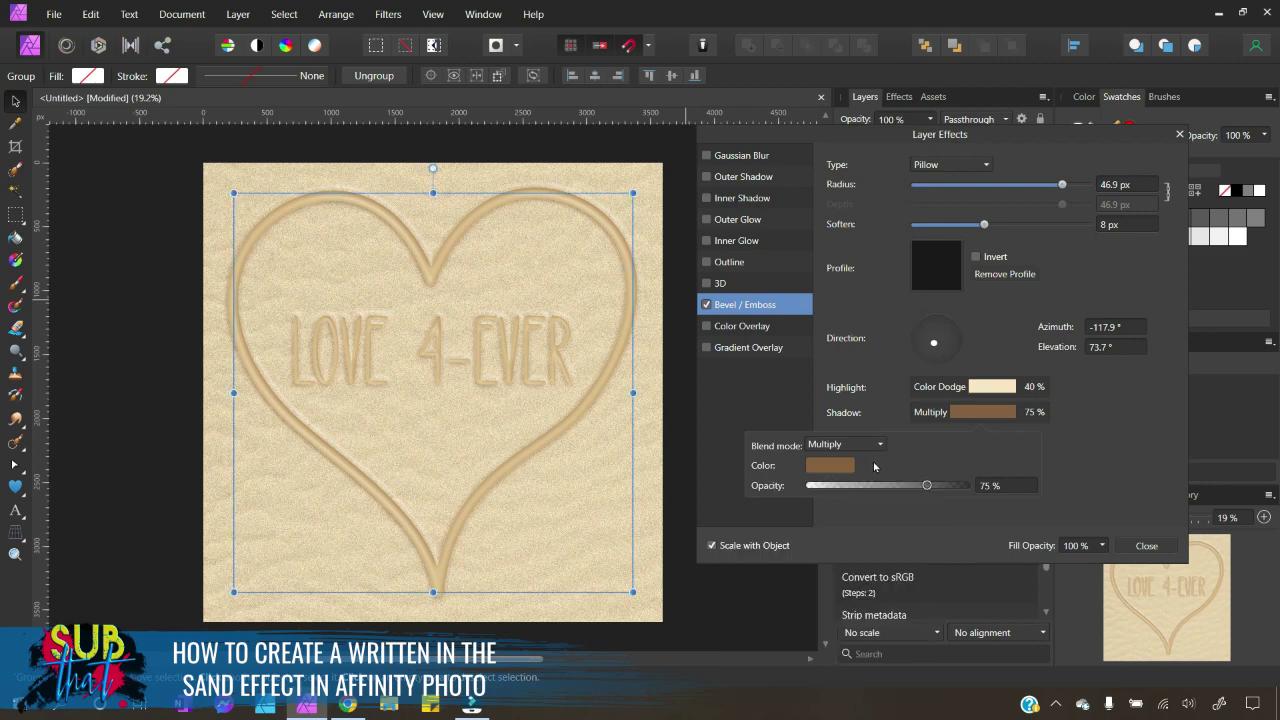
left_click(926, 486)
left_click_drag(926, 487, 888, 487)
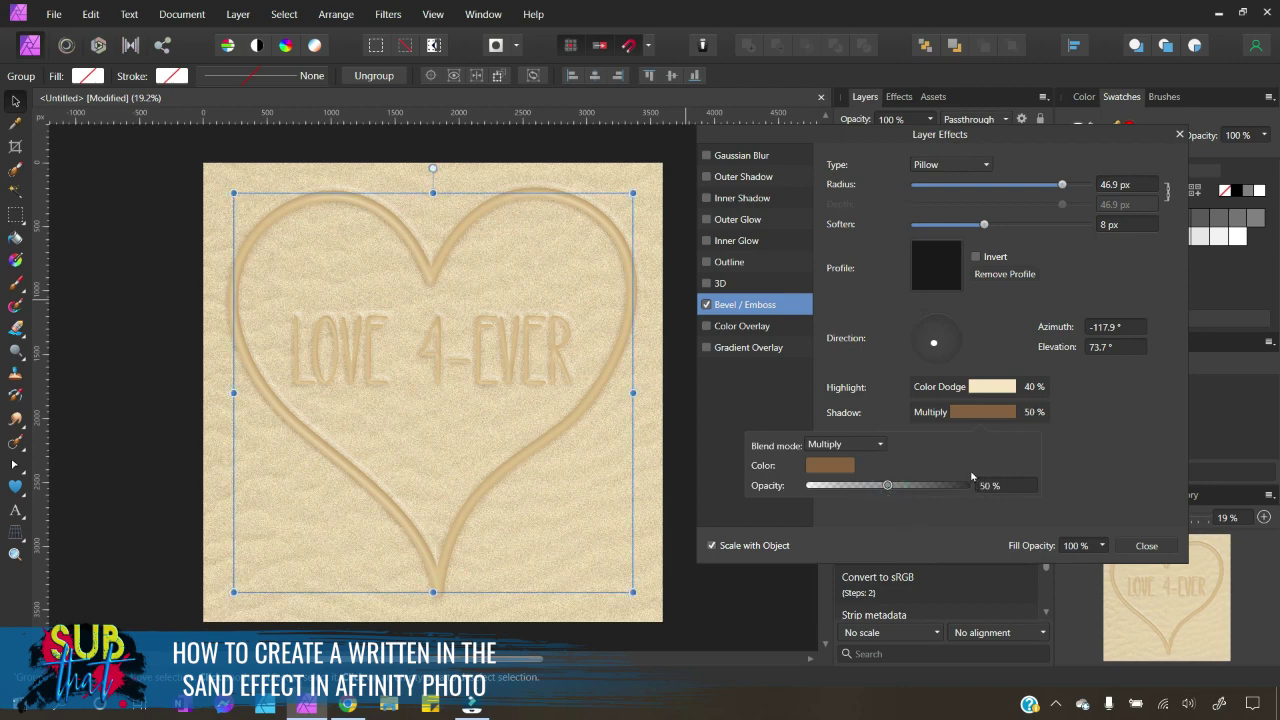
Step: Reduce the Bevel/Emboss radius from 46.9 px down to 26.2 px
left_click(1094, 447)
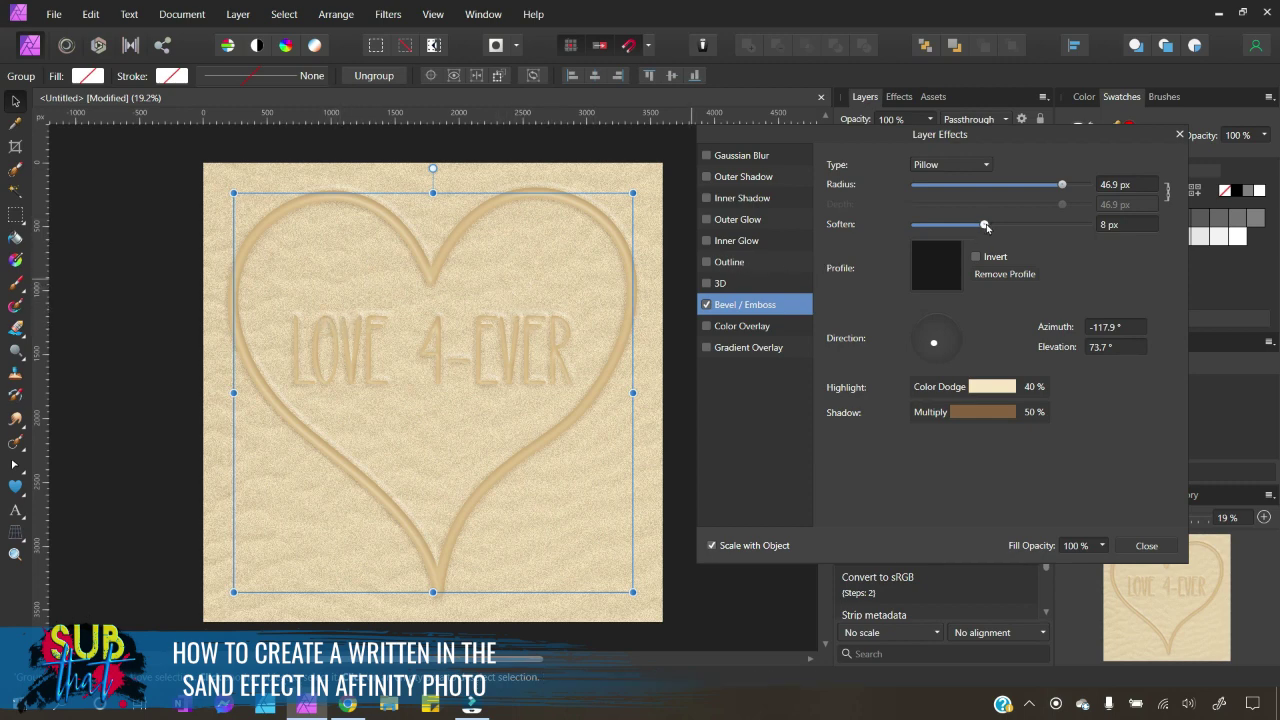
left_click(1062, 185)
left_click_drag(1062, 185, 1021, 186)
Step: Enable Outer Glow and give it a pale tan colour
left_click(780, 220)
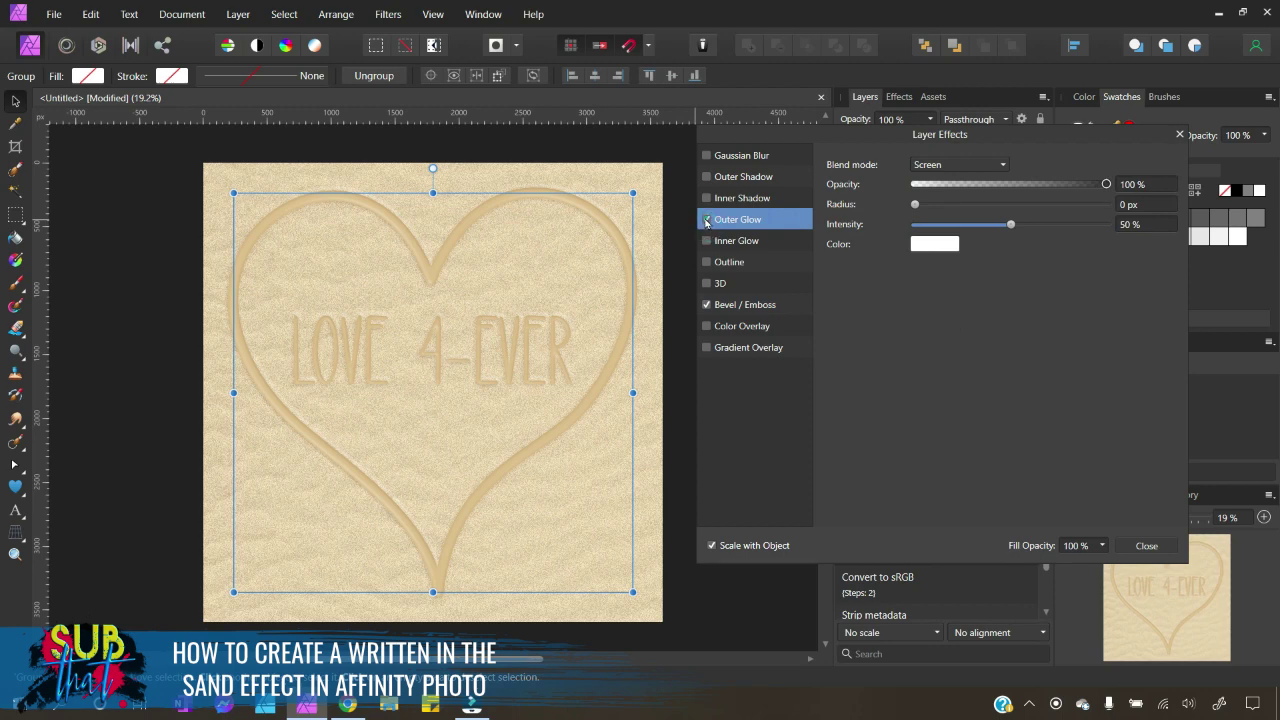
left_click(706, 220)
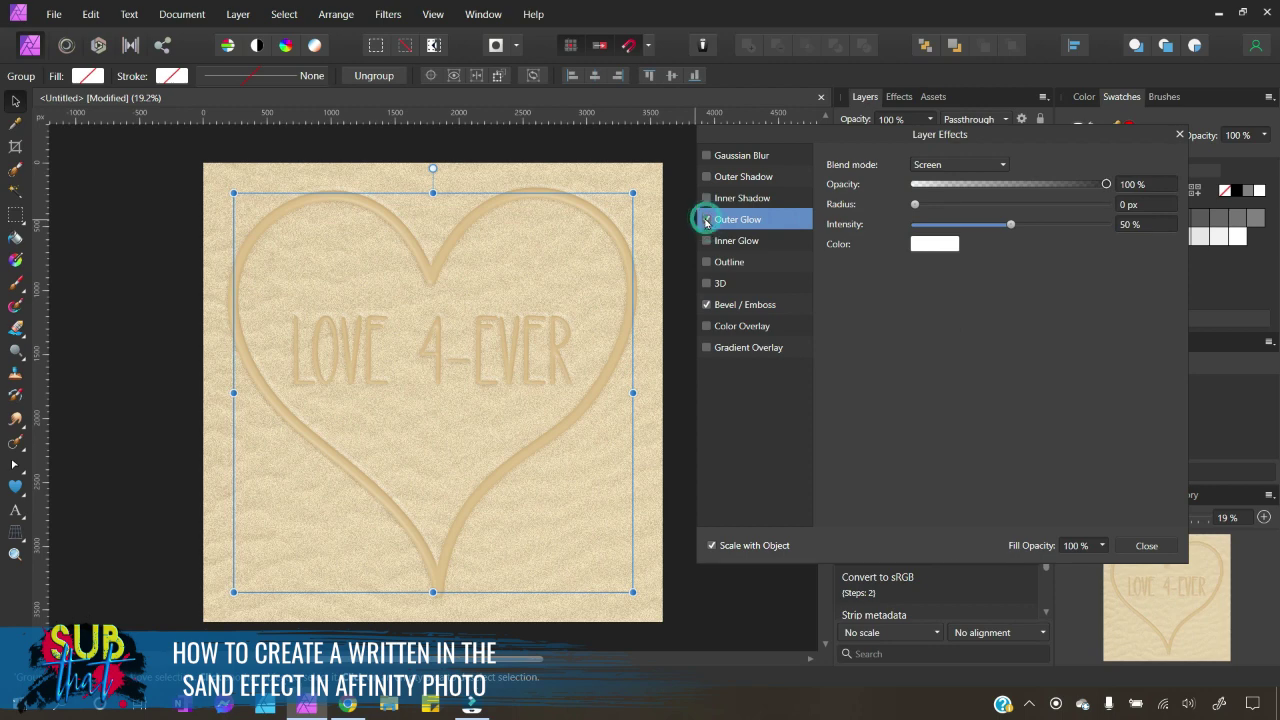
left_click(930, 250)
left_click(972, 392)
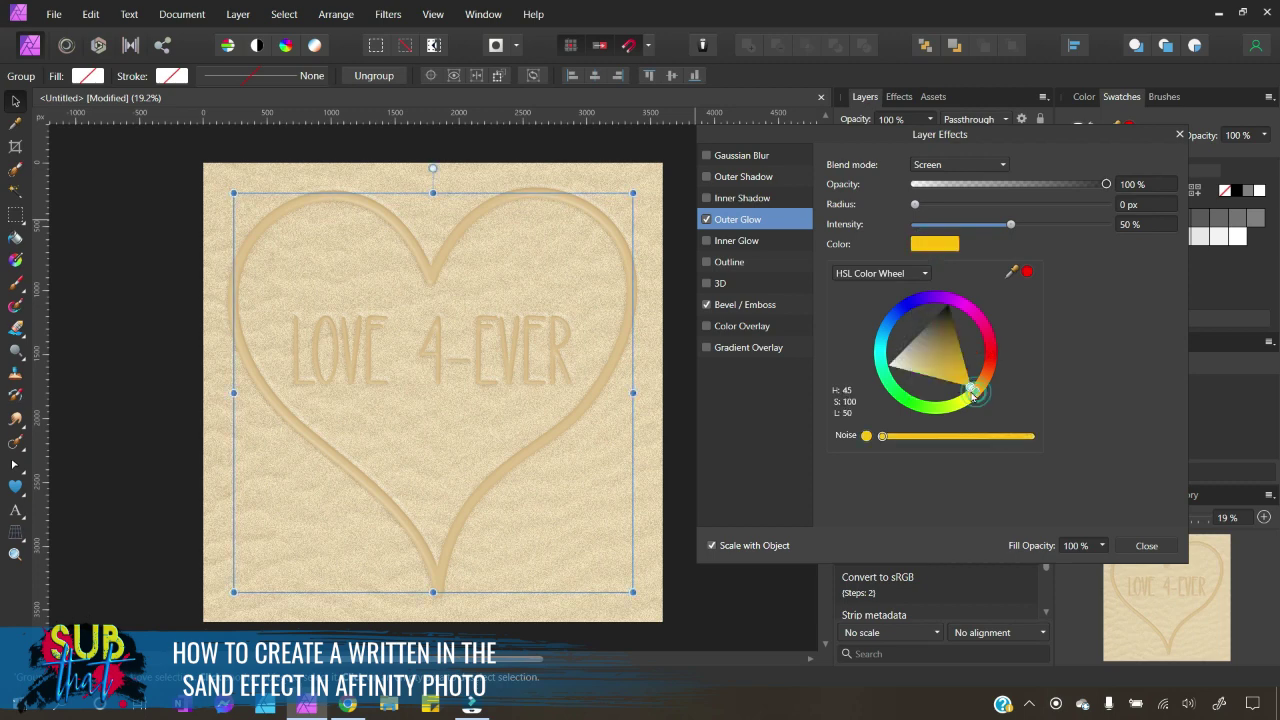
left_click_drag(972, 394, 960, 385)
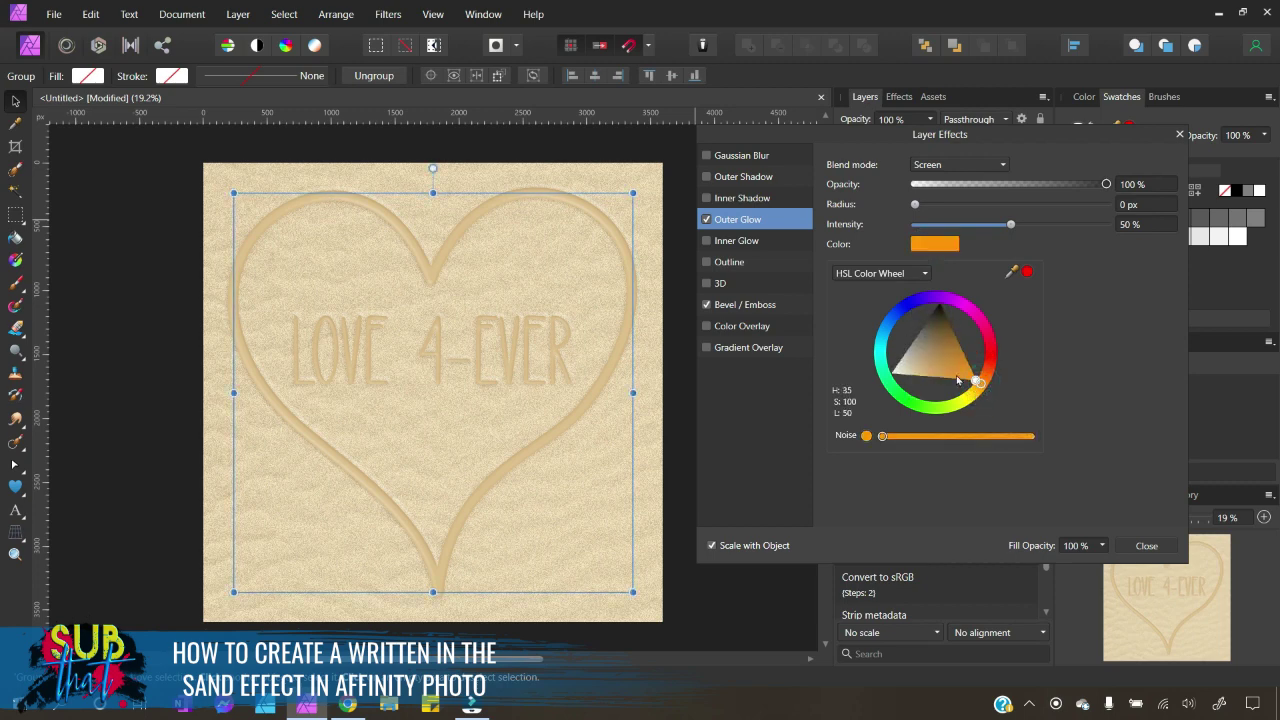
left_click(938, 360)
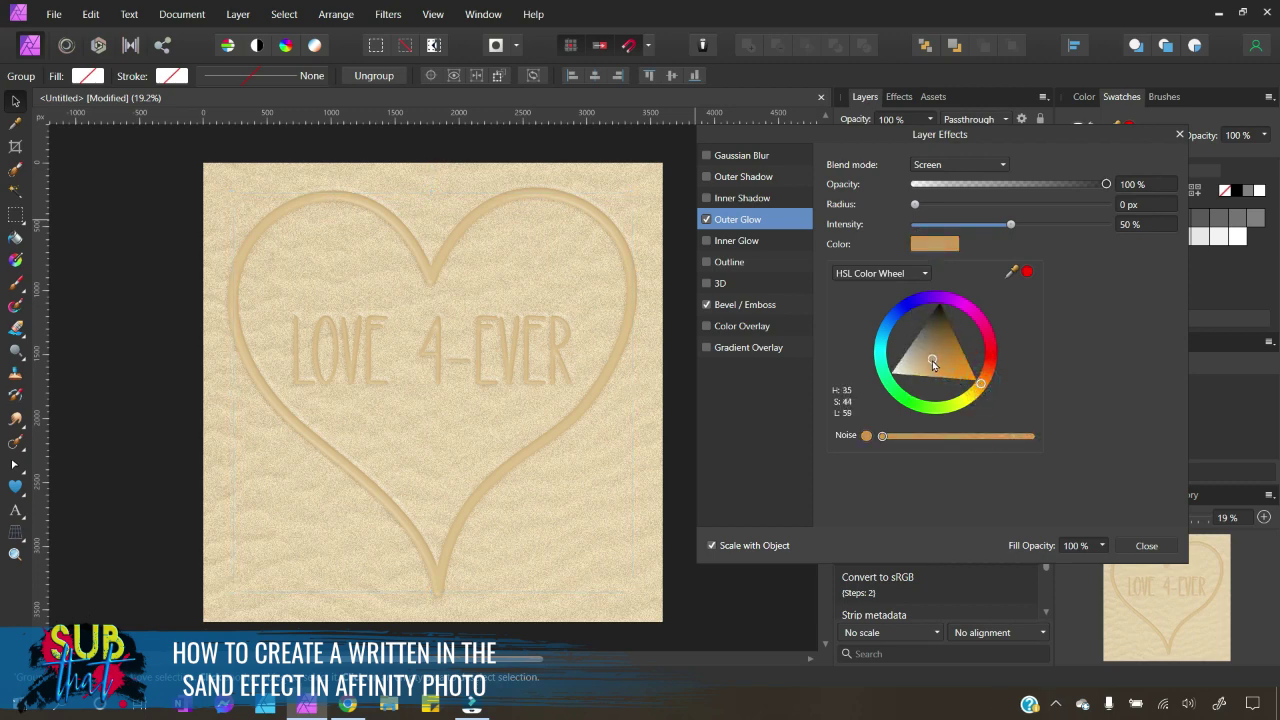
left_click_drag(932, 360, 927, 373)
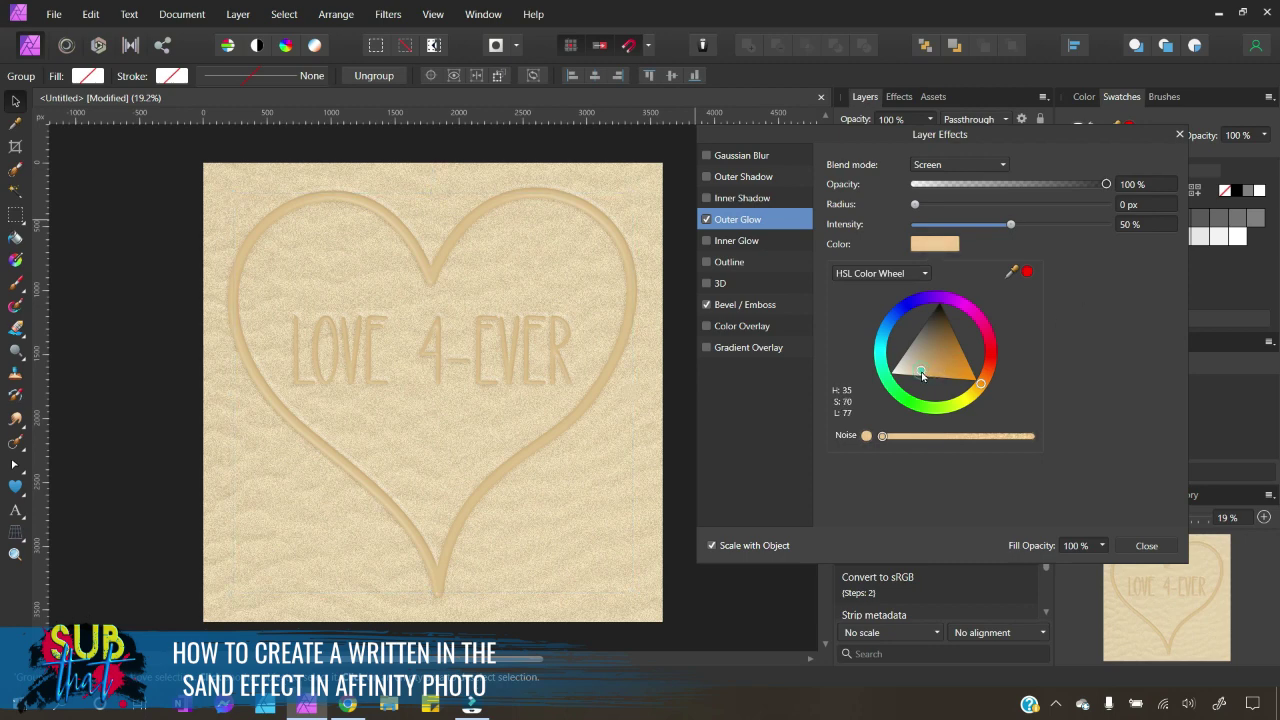
left_click(1118, 307)
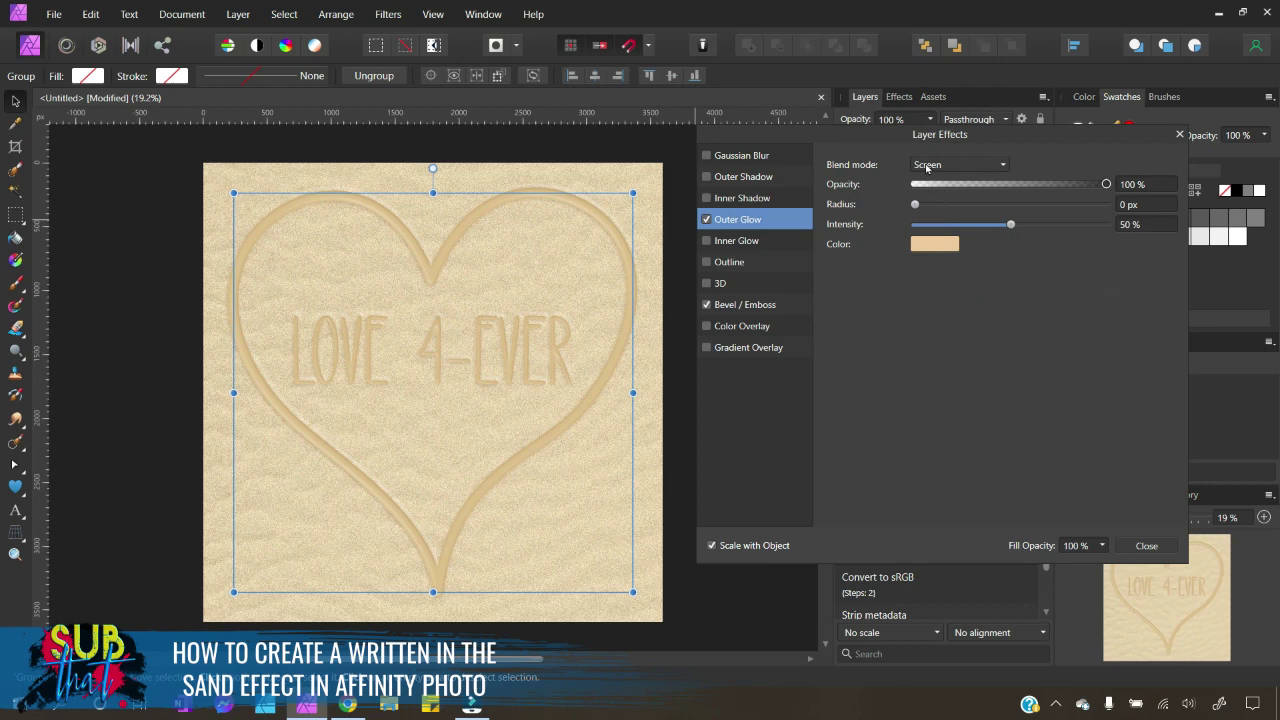
Step: Set the glow to 17% opacity, 59% intensity and Darker Color blending
left_click_drag(1105, 184, 1125, 210)
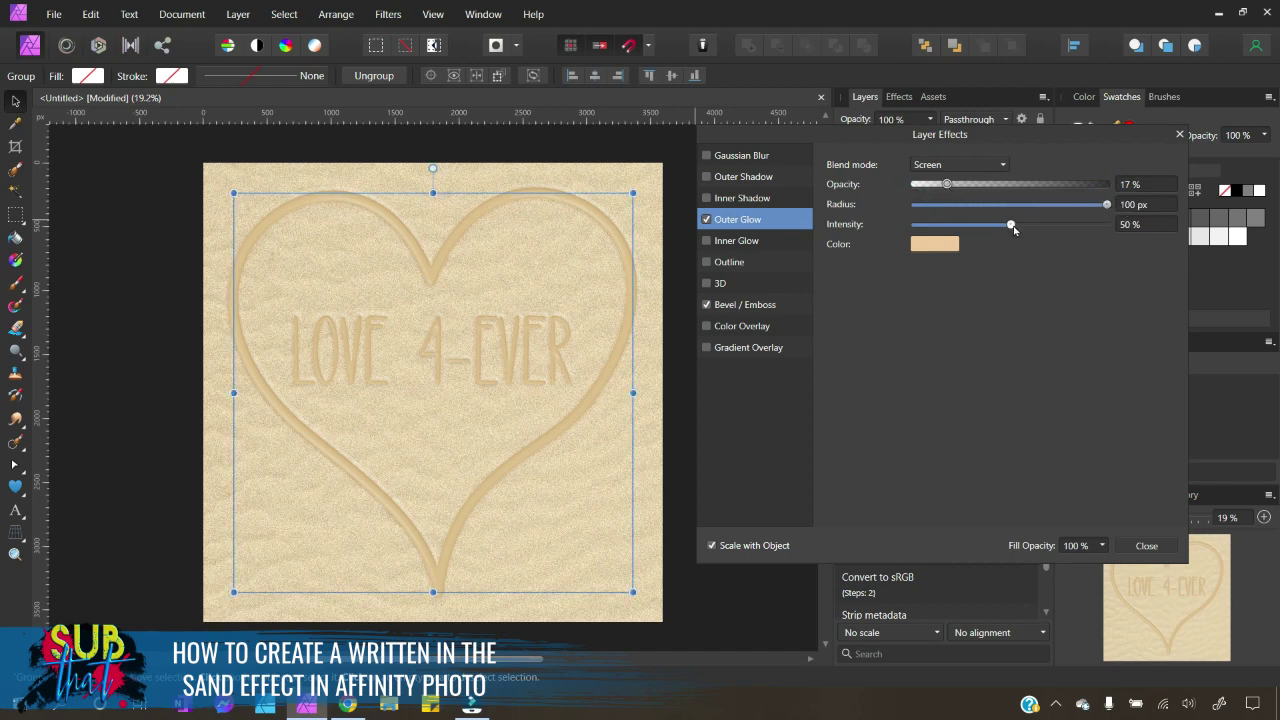
left_click_drag(1011, 226, 1029, 226)
left_click(960, 166)
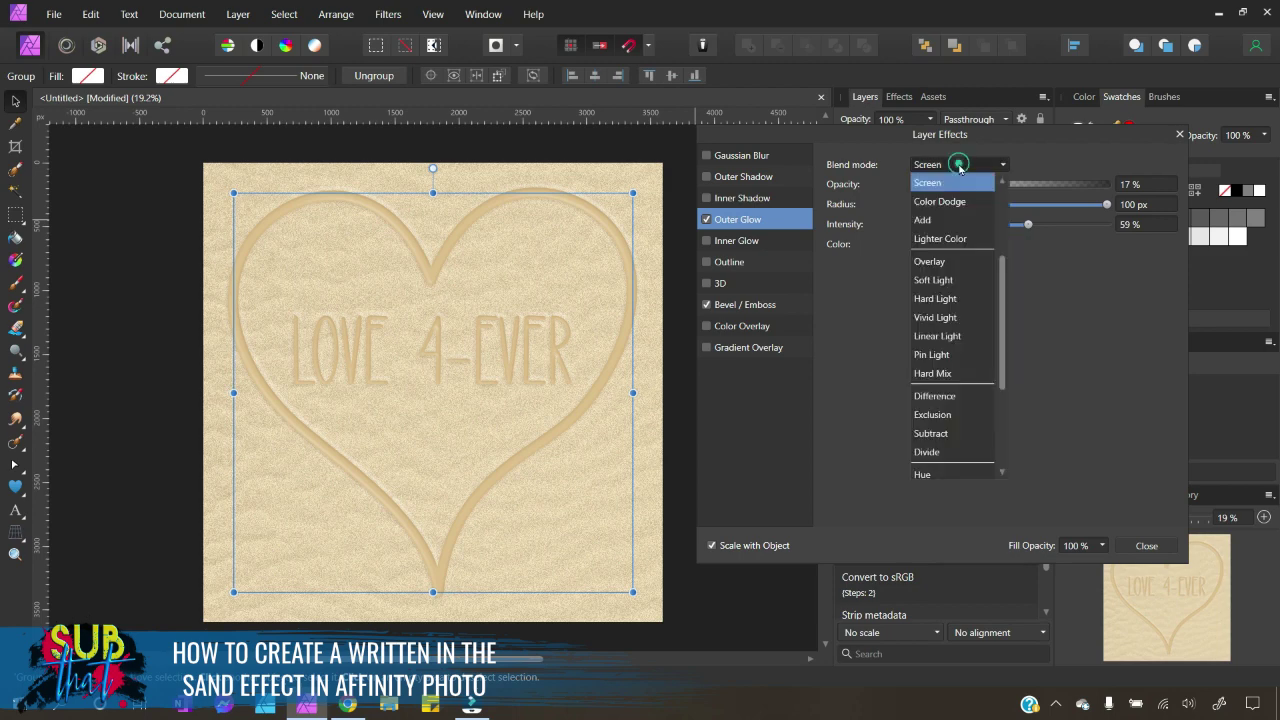
scroll(975, 195, "up", 2)
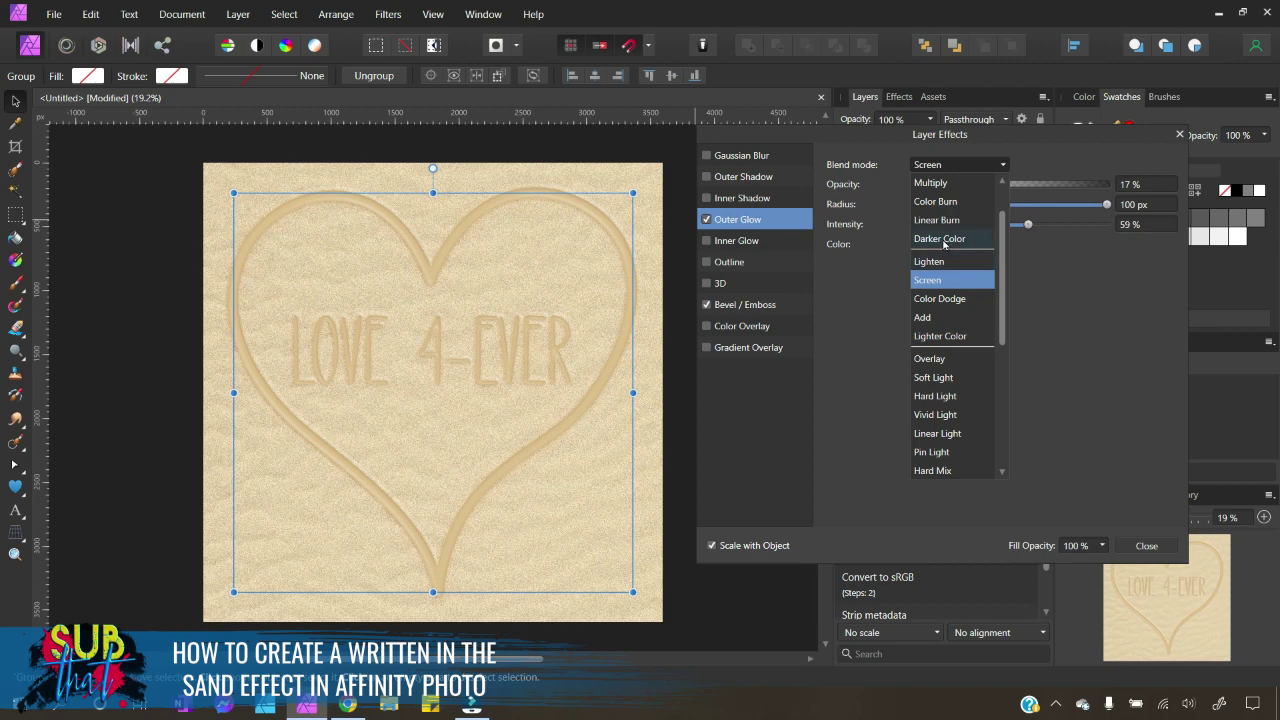
left_click(940, 239)
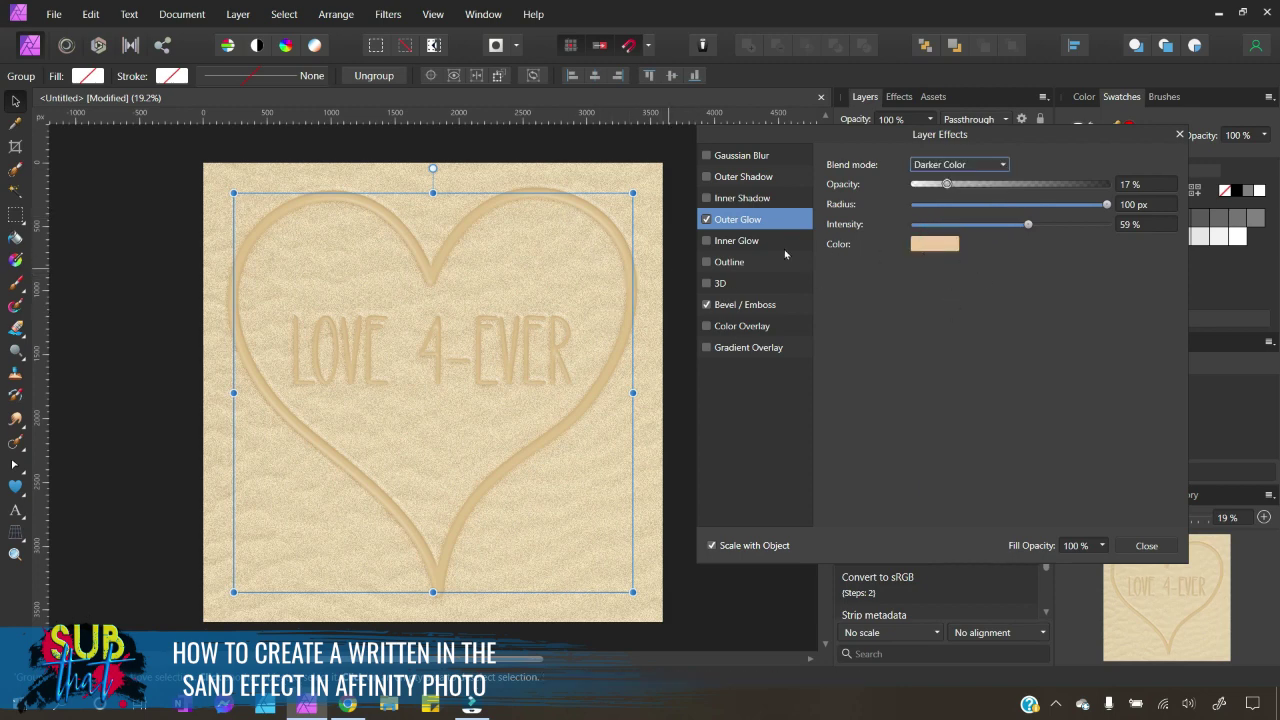
Step: Shift the outer glow to a deeper tan with 26% opacity and 80% intensity
left_click(945, 247)
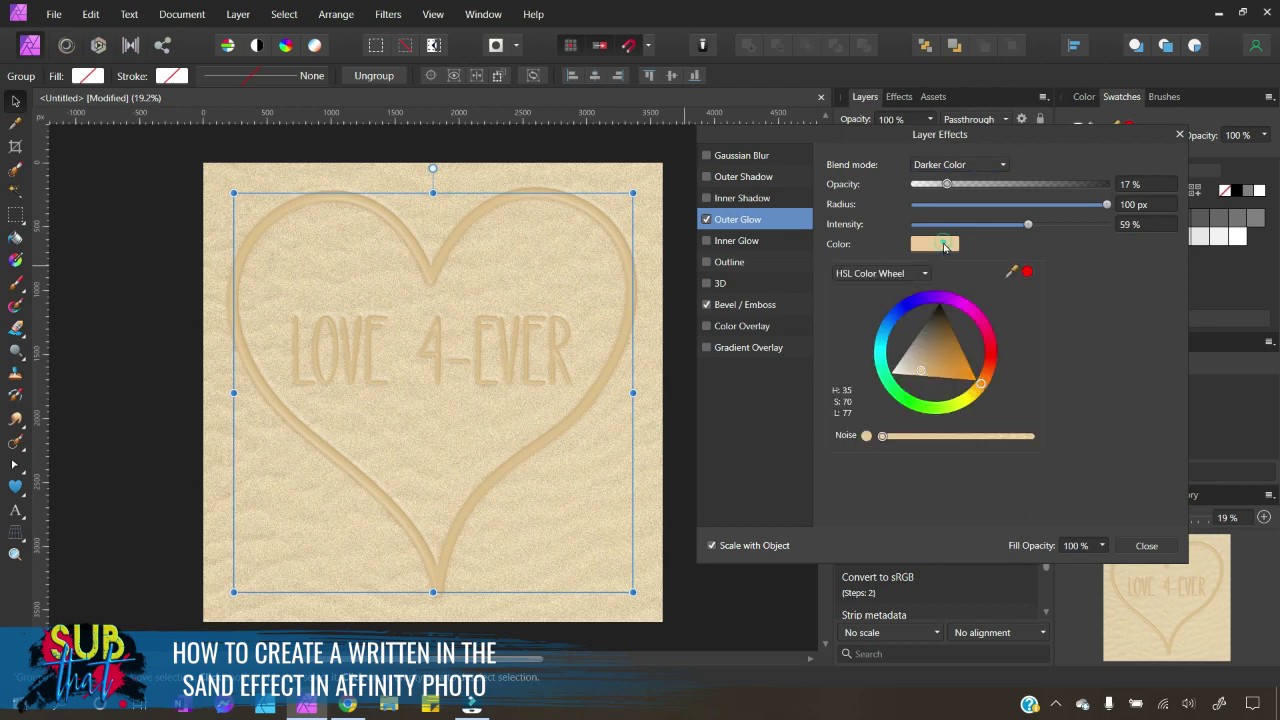
mouse_move(965, 367)
left_mouse_down()
mouse_move(947, 376)
mouse_move(940, 358)
left_mouse_up()
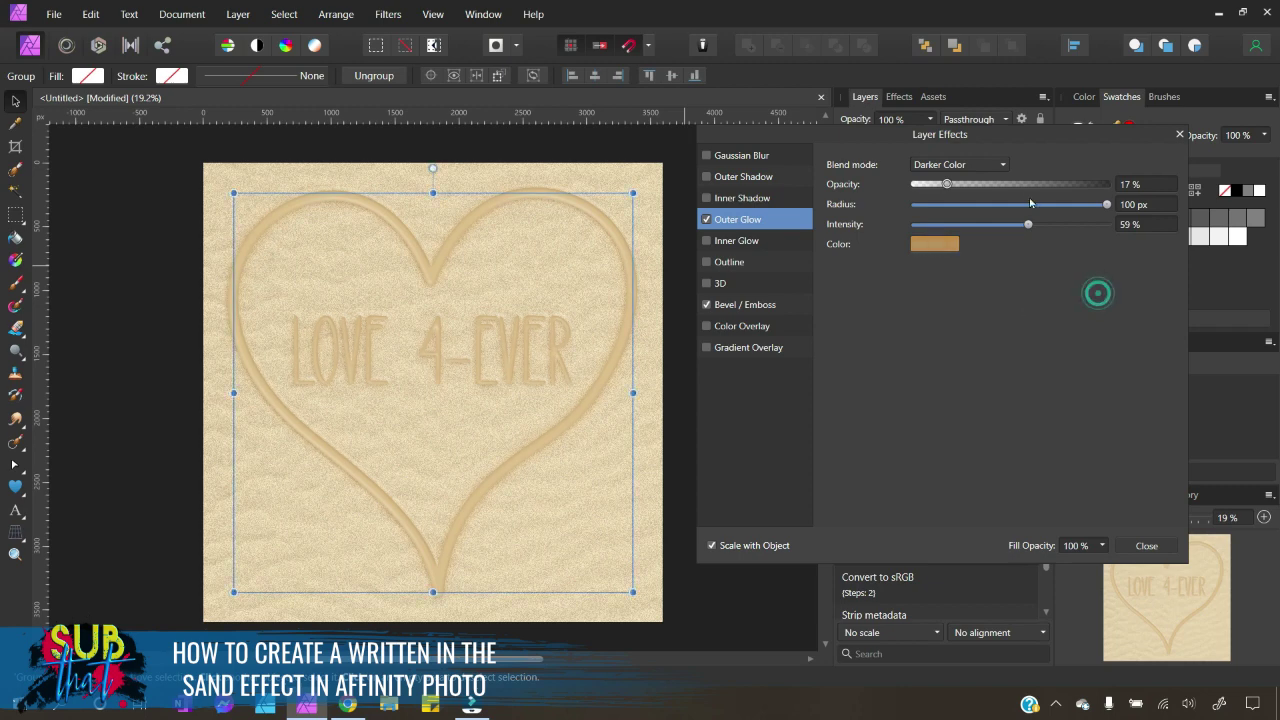
left_click_drag(948, 185, 965, 185)
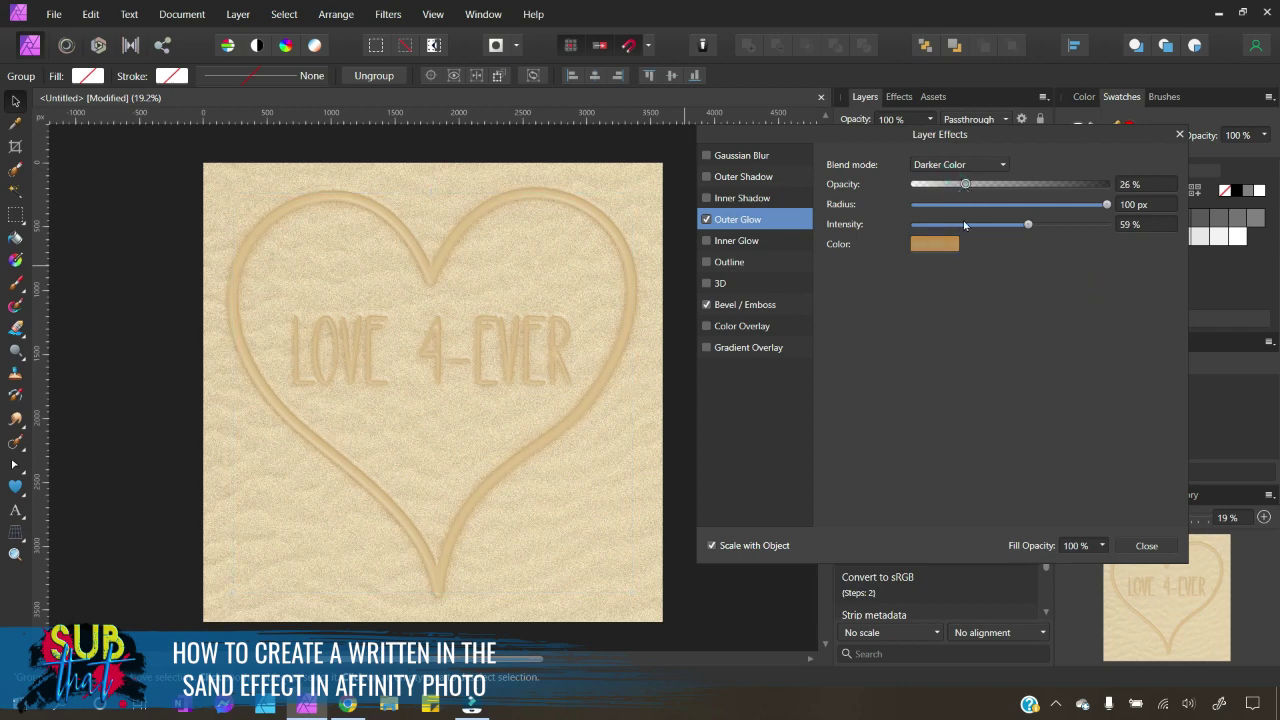
left_click_drag(1028, 226, 1107, 233)
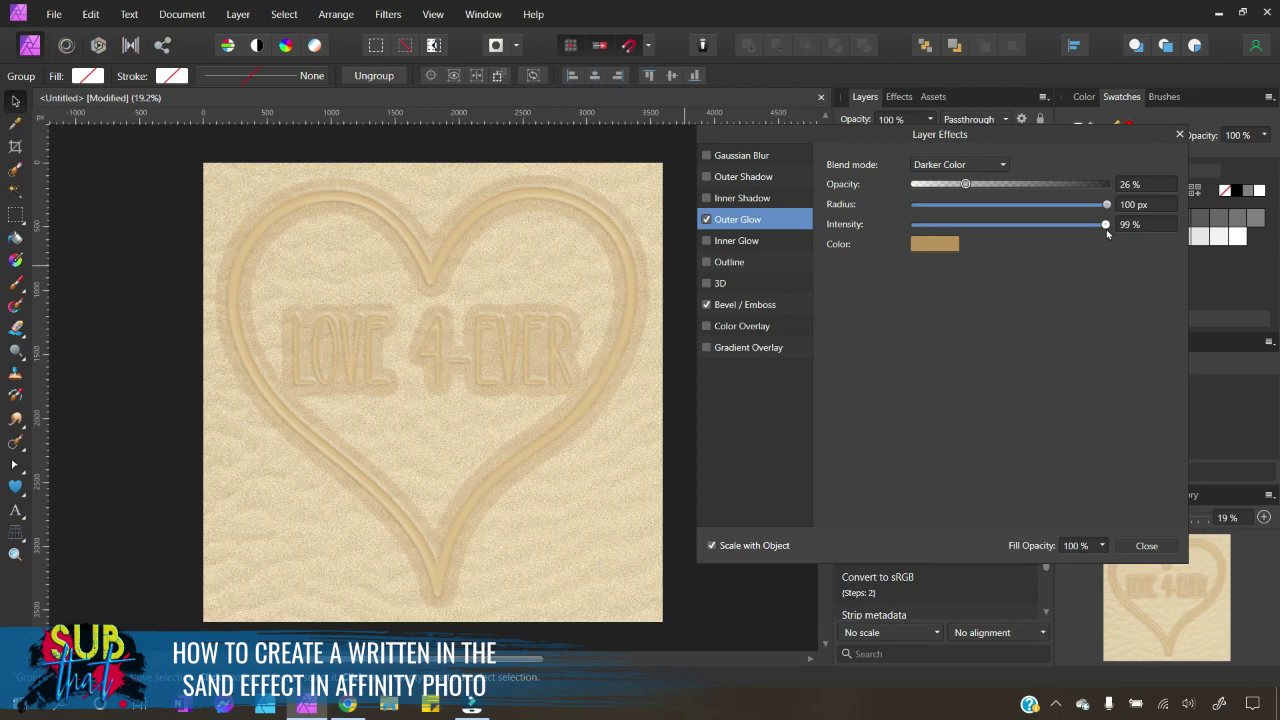
left_click_drag(1107, 233, 1066, 233)
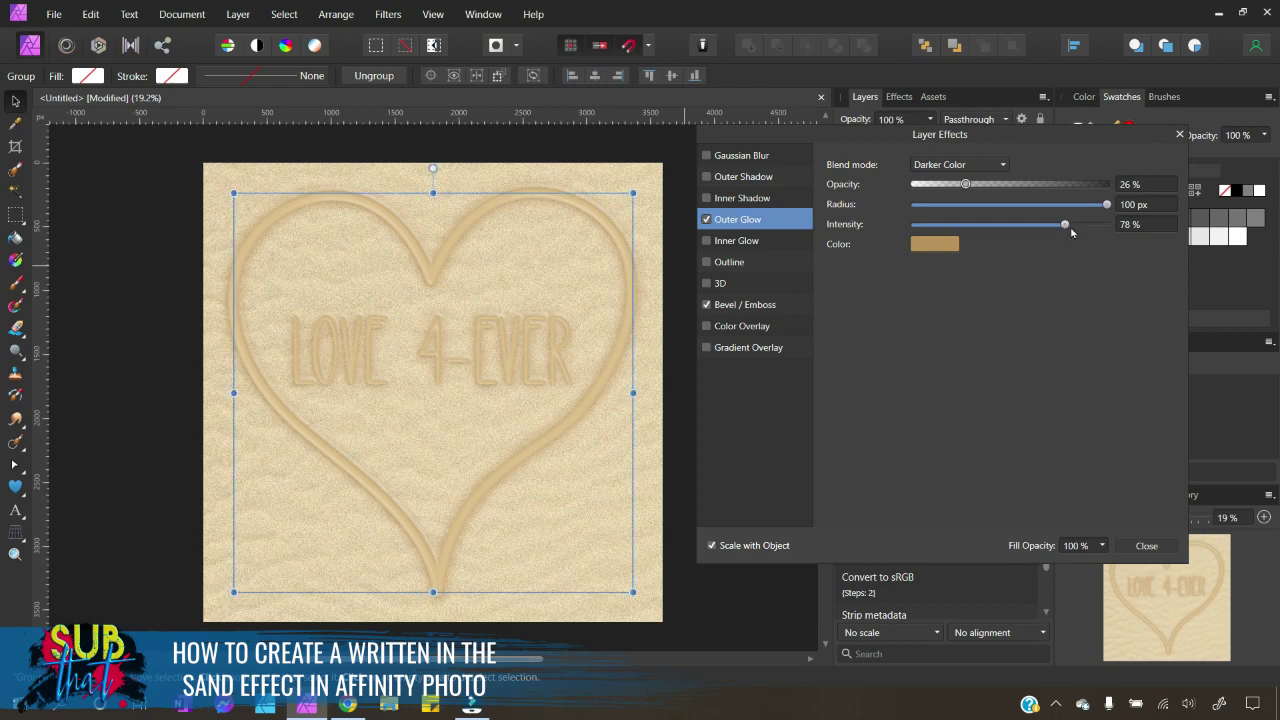
left_click_drag(1065, 231, 1069, 230)
Step: Enable Inner Shadow and lower its opacity to 15%
left_click(766, 198)
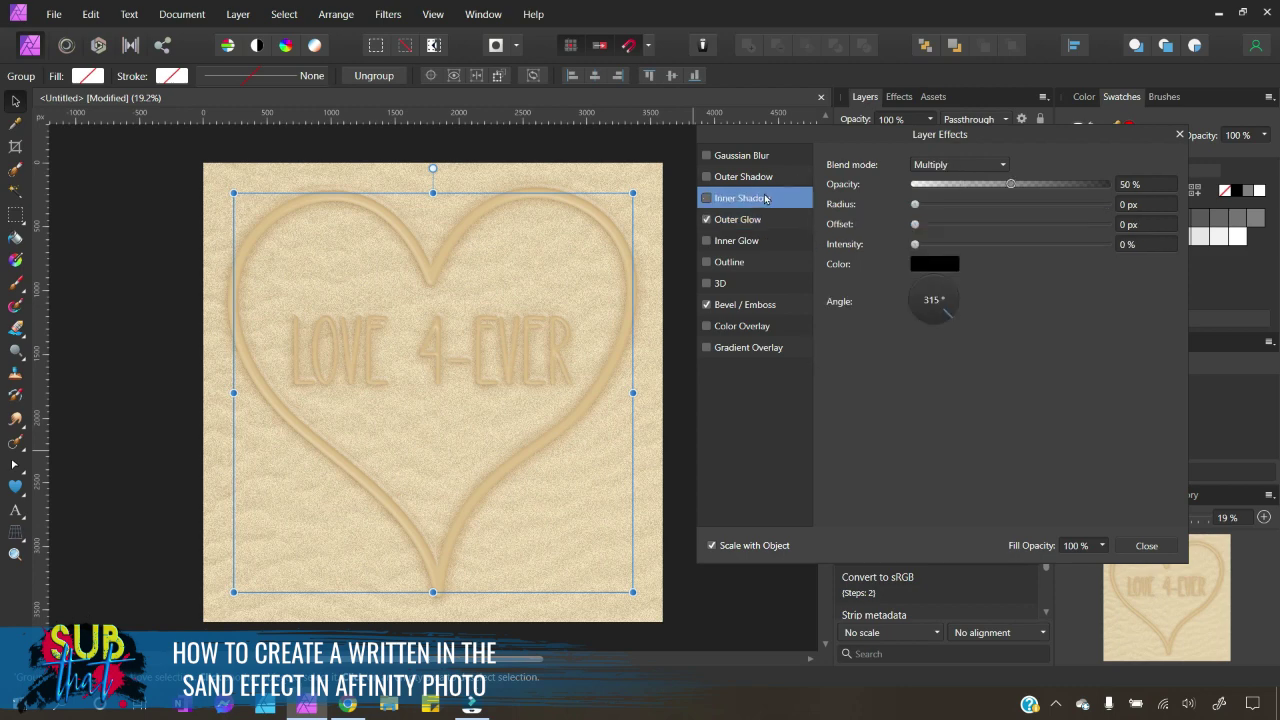
left_click(706, 198)
left_click_drag(1010, 186, 950, 189)
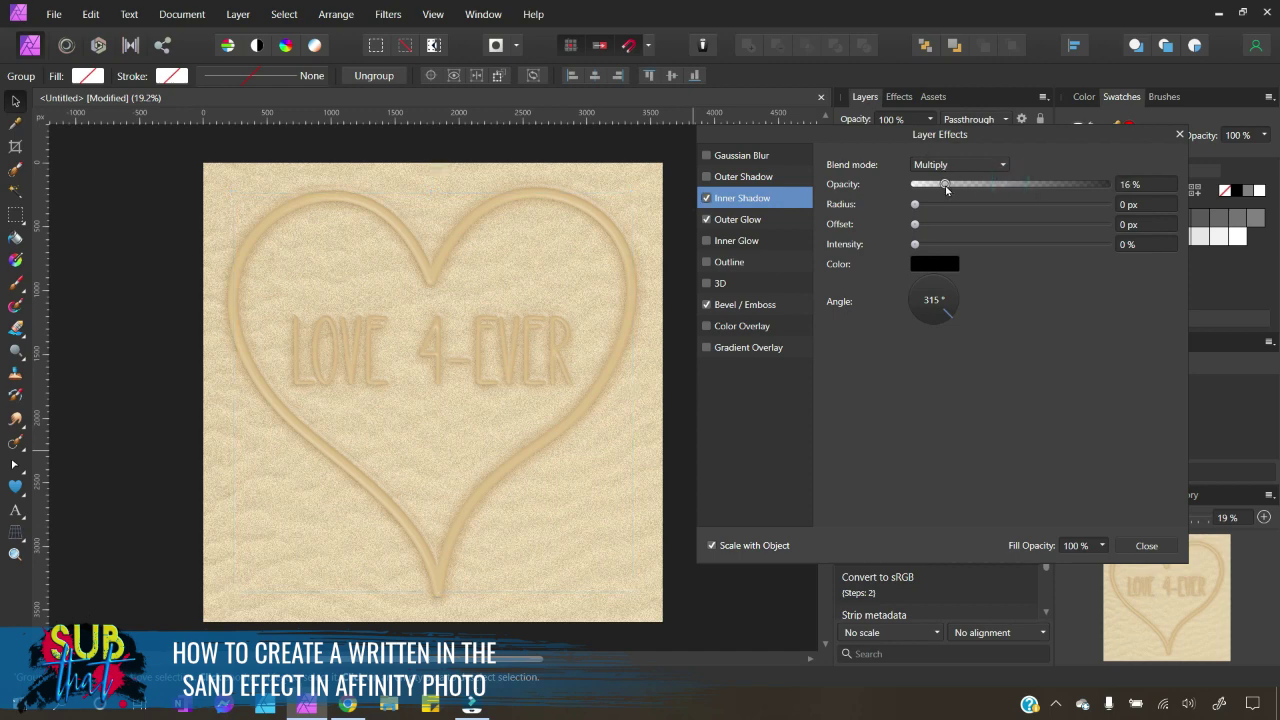
left_click_drag(946, 190, 1069, 212)
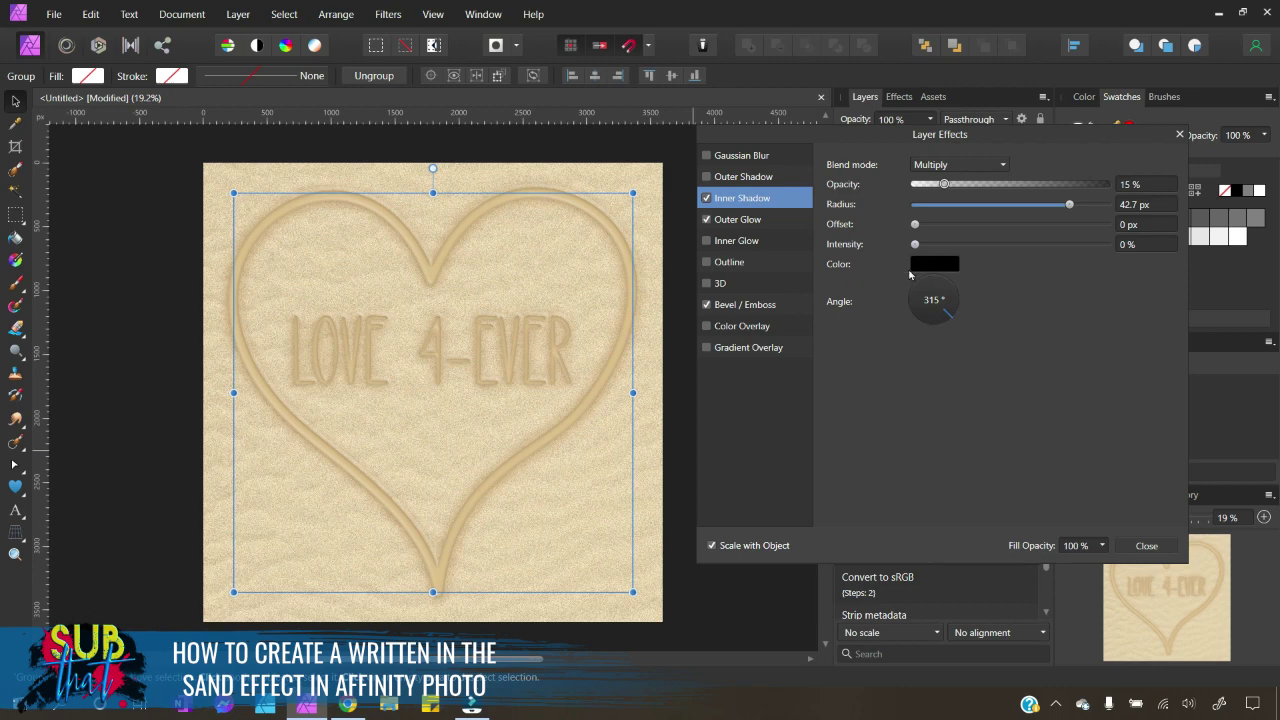
Step: Colour the inner shadow brown and set offset 44 px and intensity 32%
left_click(921, 265)
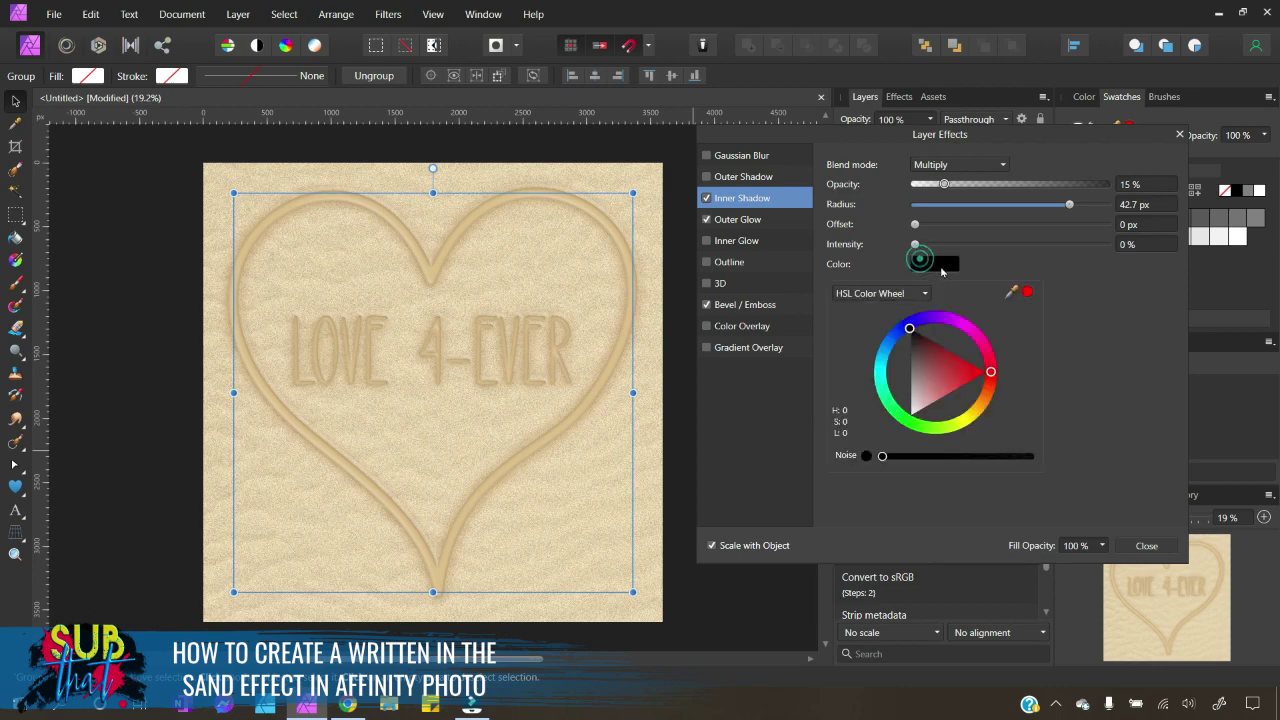
left_click(975, 401)
left_click_drag(980, 403, 940, 357)
left_click(951, 369)
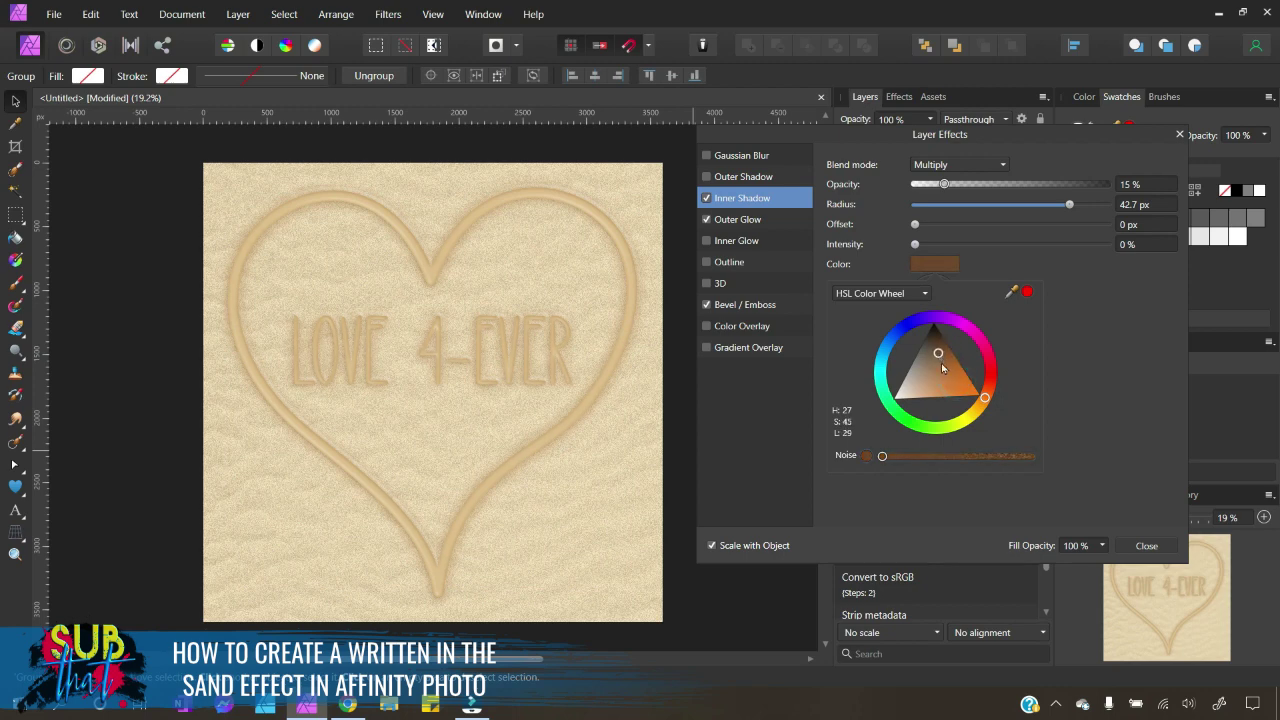
left_click(977, 258)
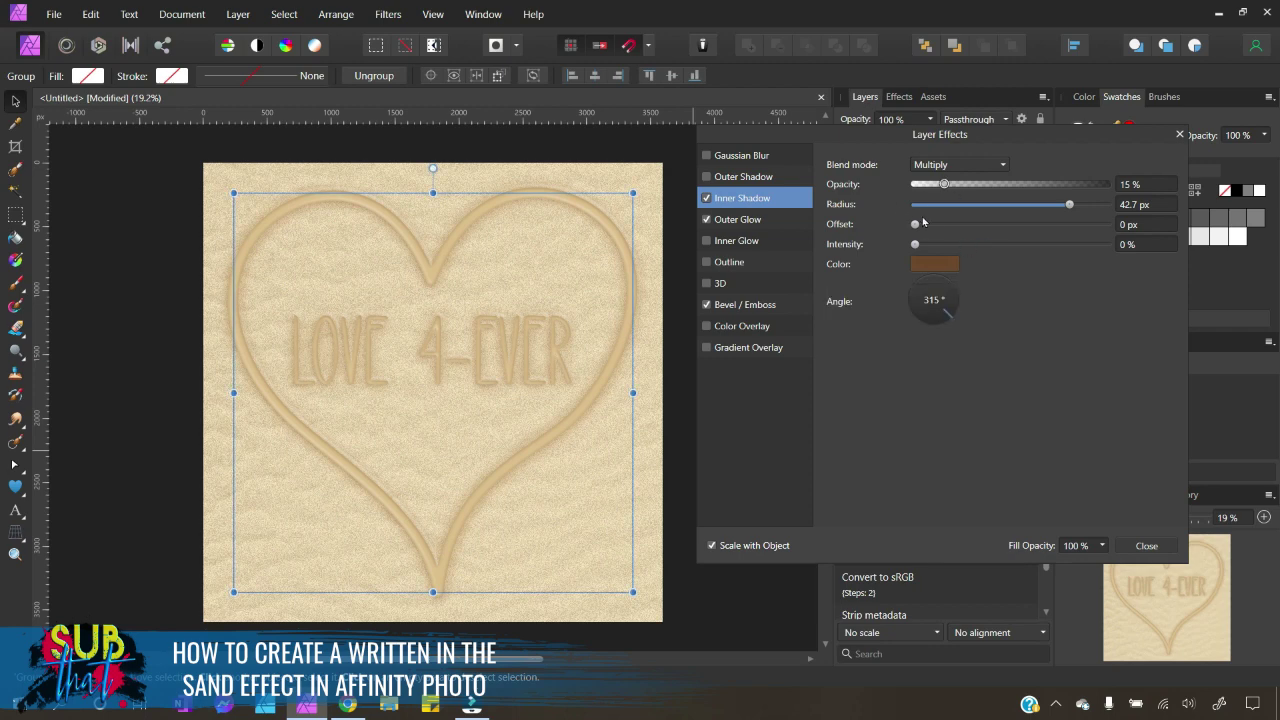
left_click_drag(915, 224, 1072, 234)
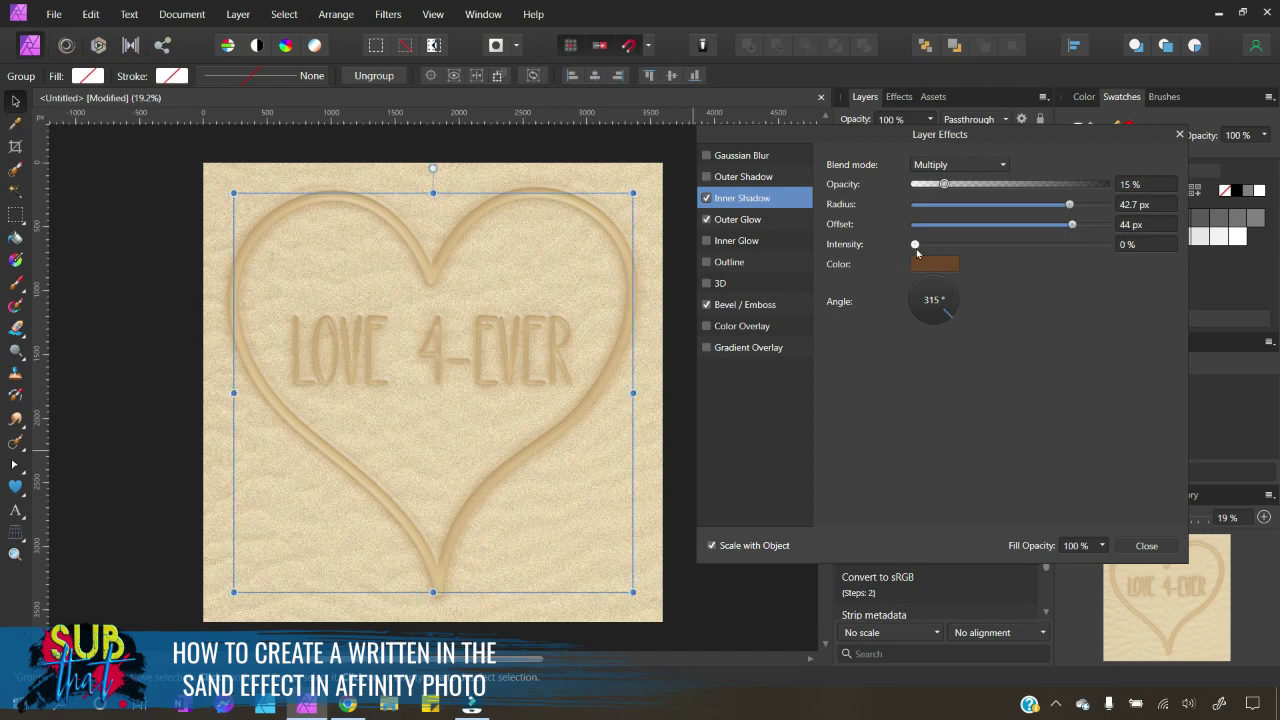
left_click_drag(914, 244, 977, 246)
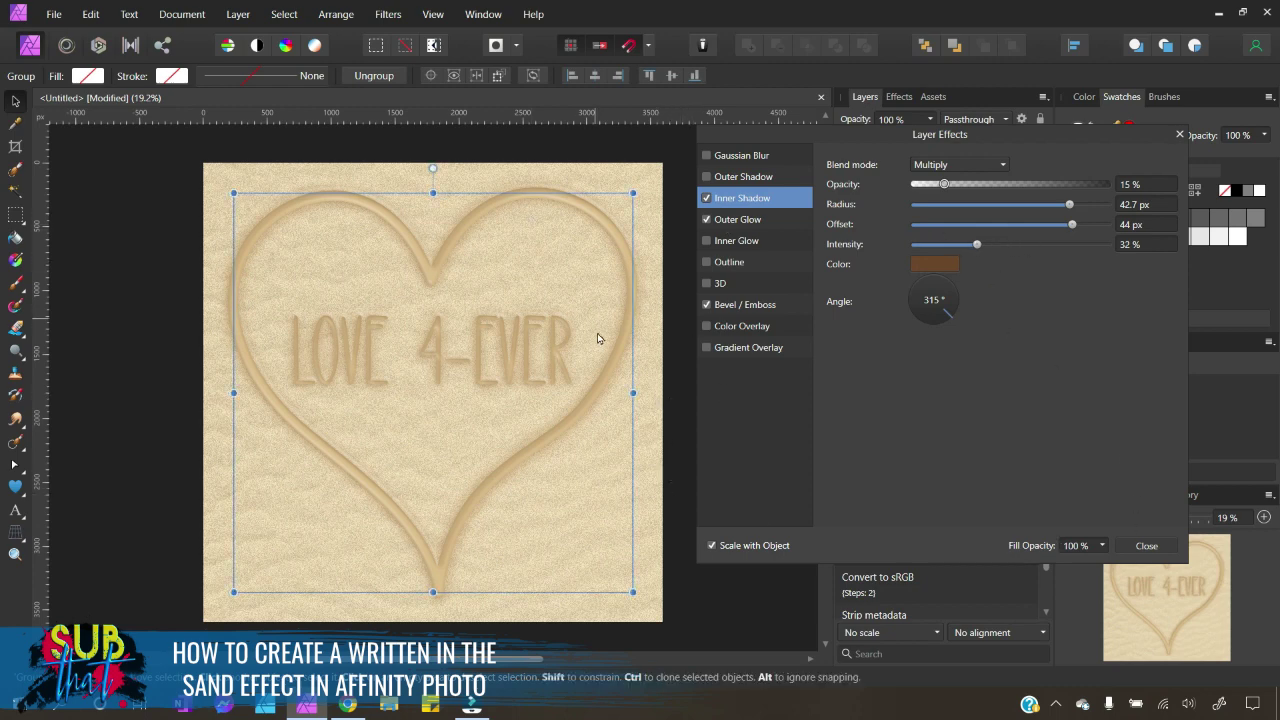
Step: Zoom in and toggle Inner Shadow, Outer Glow and Bevel/Emboss to compare, keeping Inner Shadow on
left_click(1264, 517)
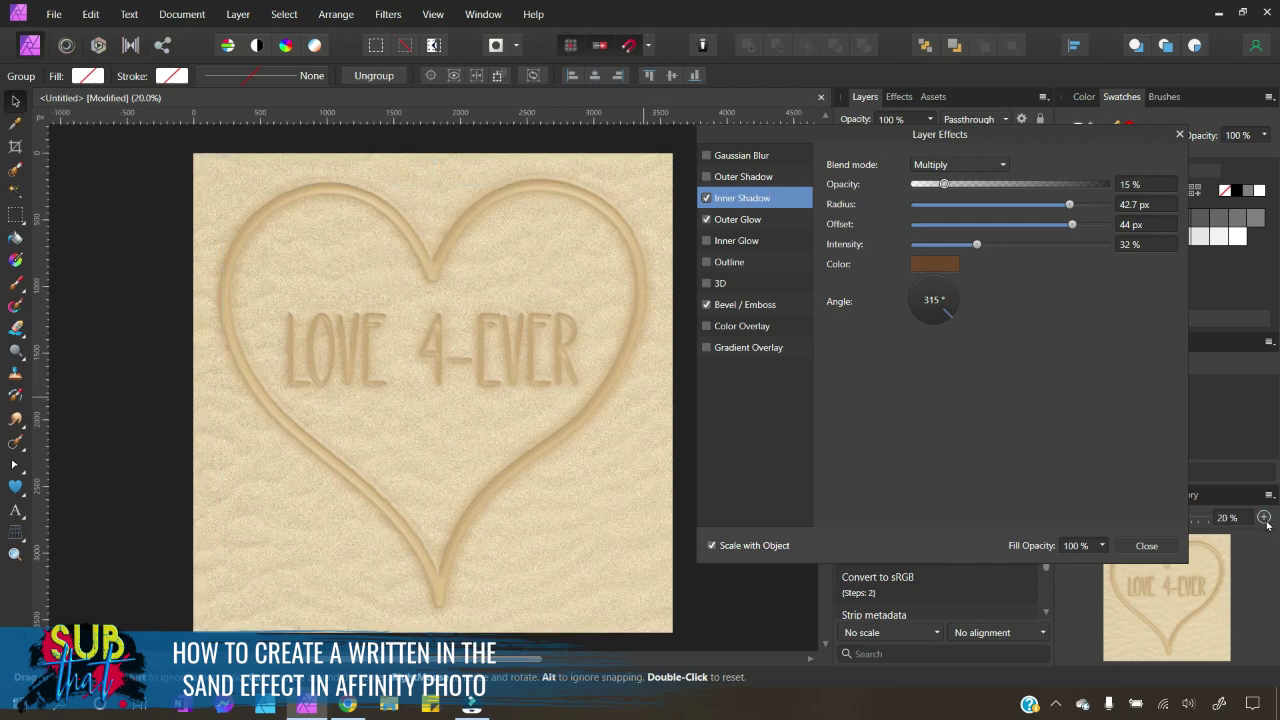
left_click(1264, 517)
scroll(460, 480, "up", 1)
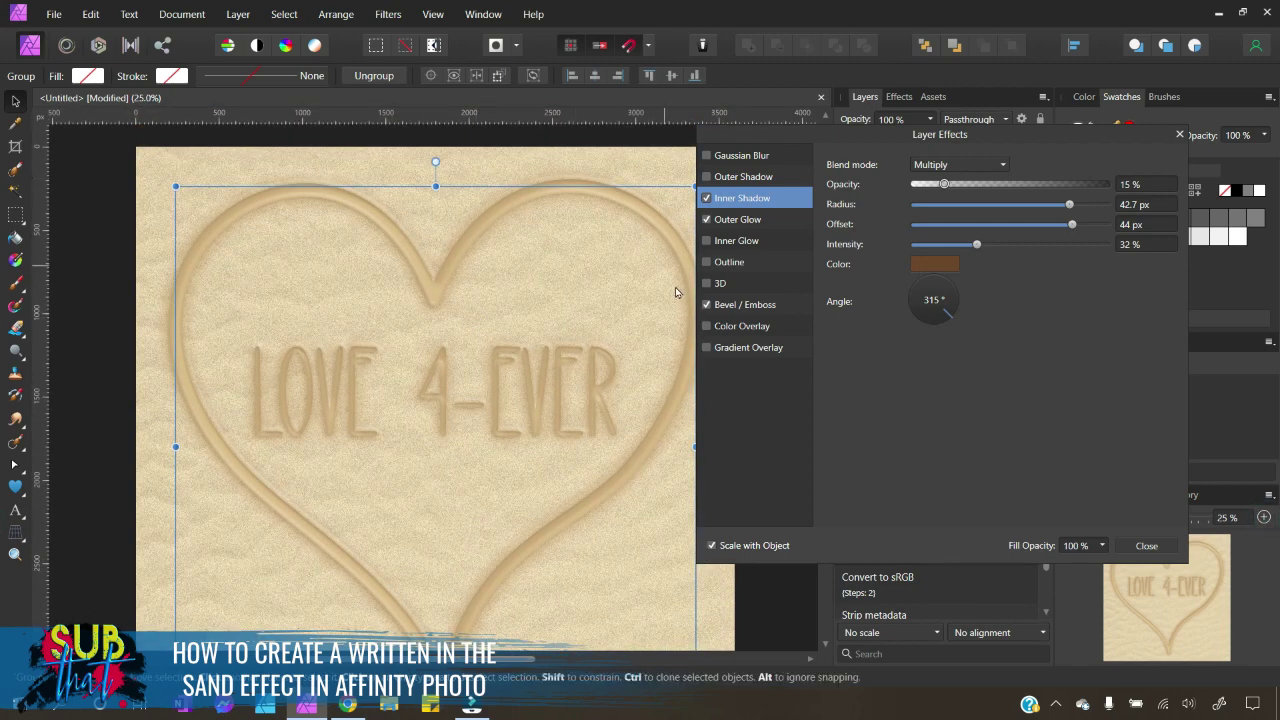
left_click(706, 198)
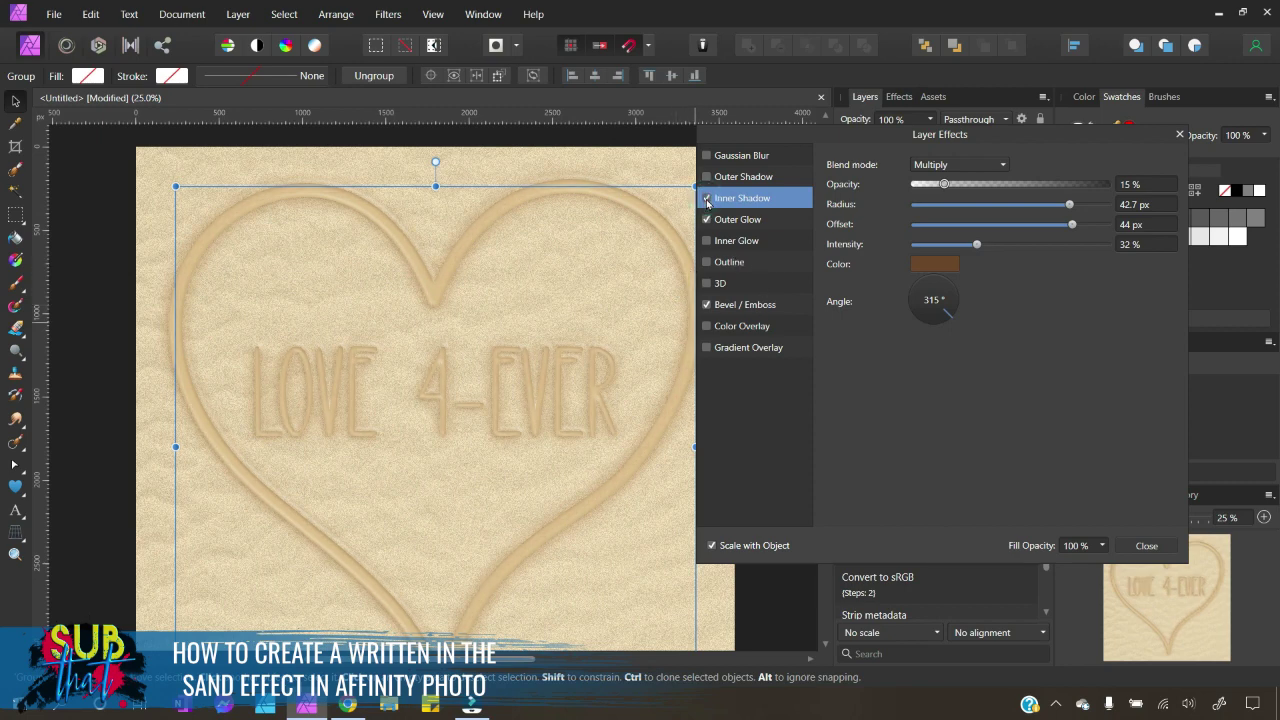
left_click(706, 198)
left_click(706, 219)
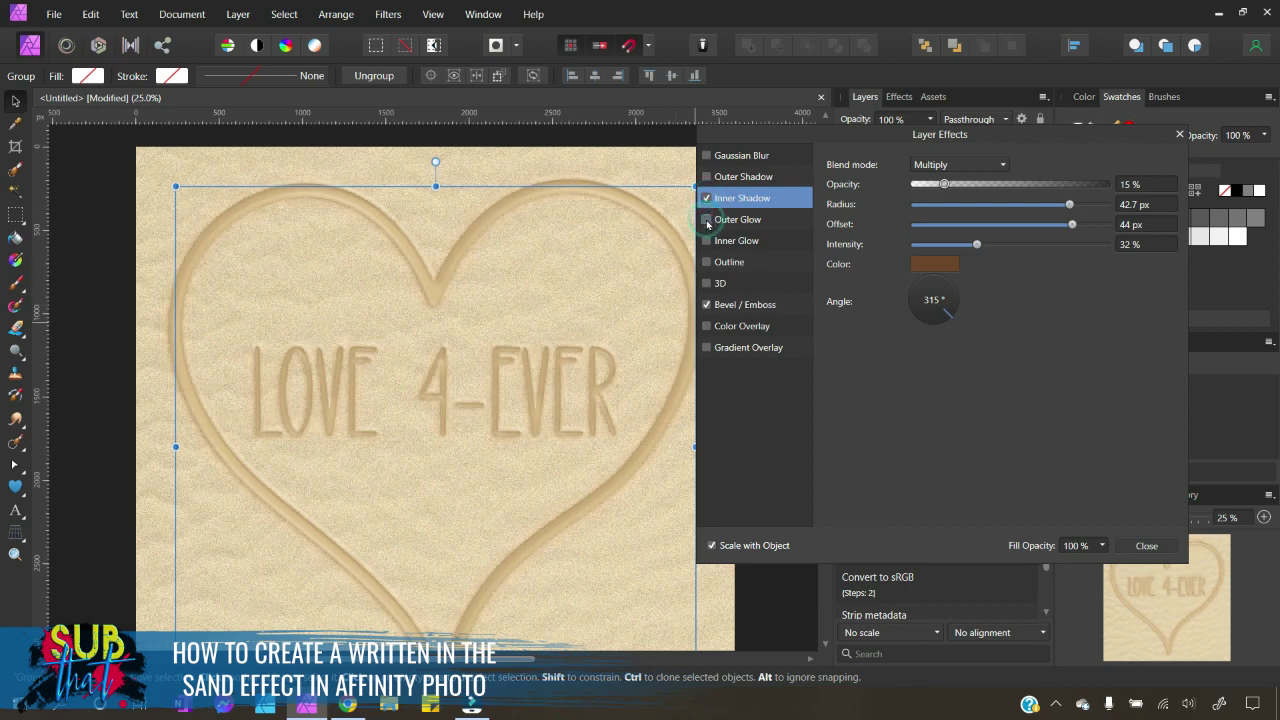
left_click(706, 219)
left_click(707, 304)
left_click(707, 304)
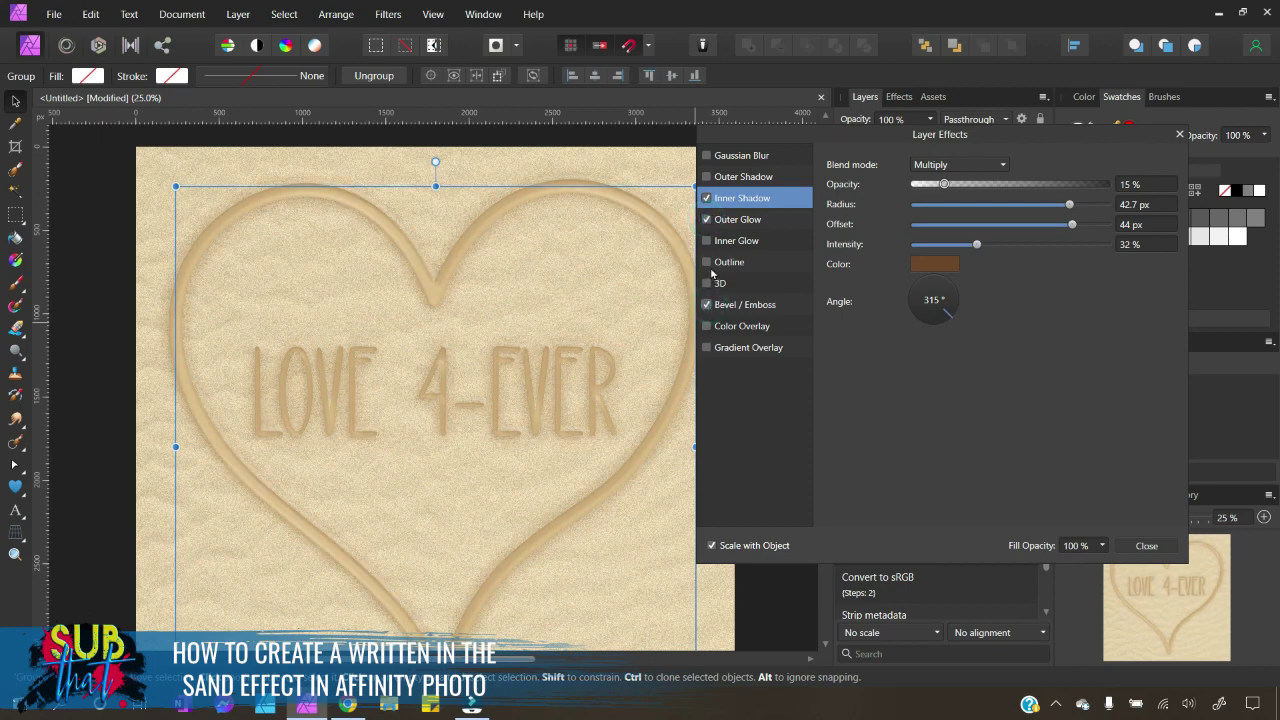
left_click(706, 198)
left_click(706, 219)
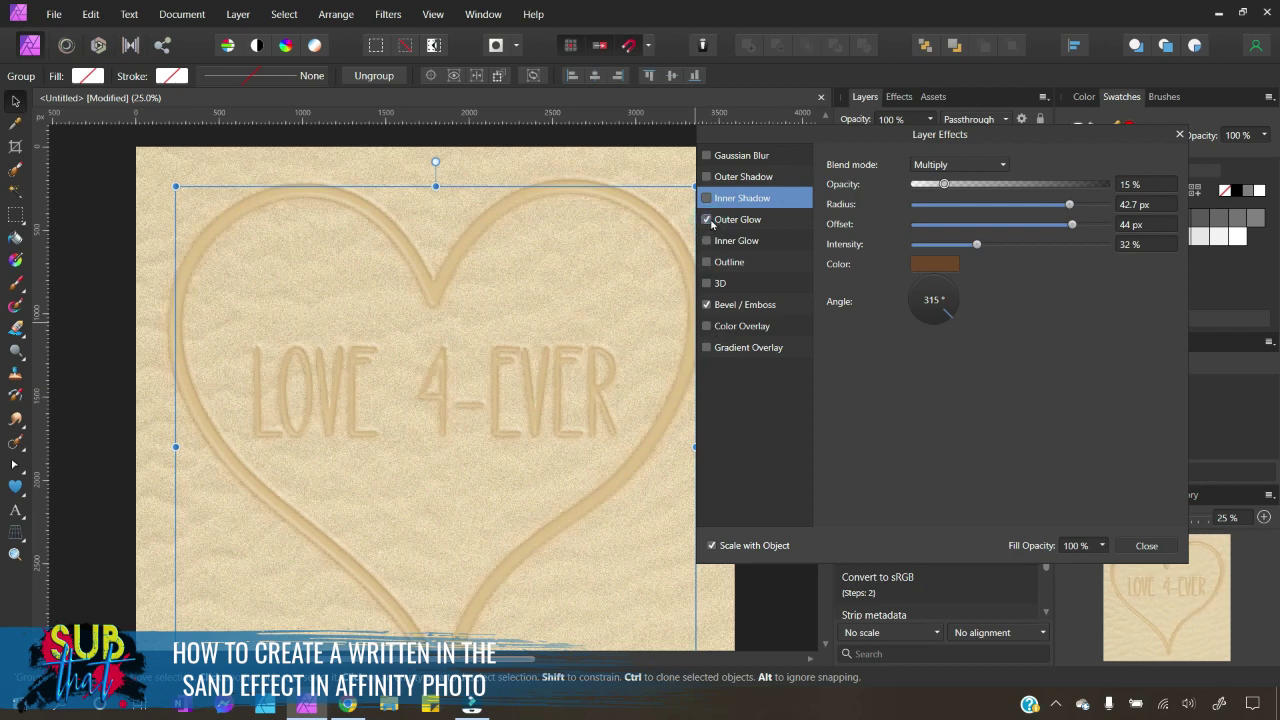
left_click(706, 198)
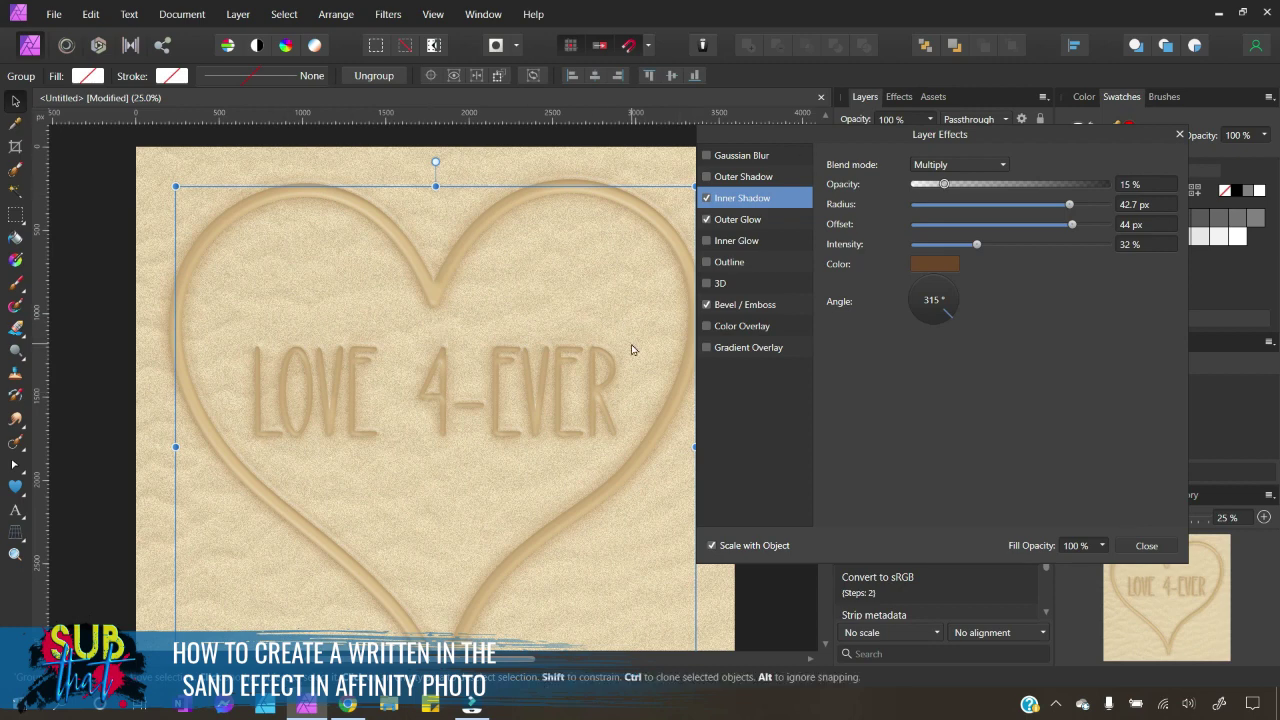
Step: Close Layer Effects and zoom out to 20% to view the whole sand canvas
left_click(1147, 546)
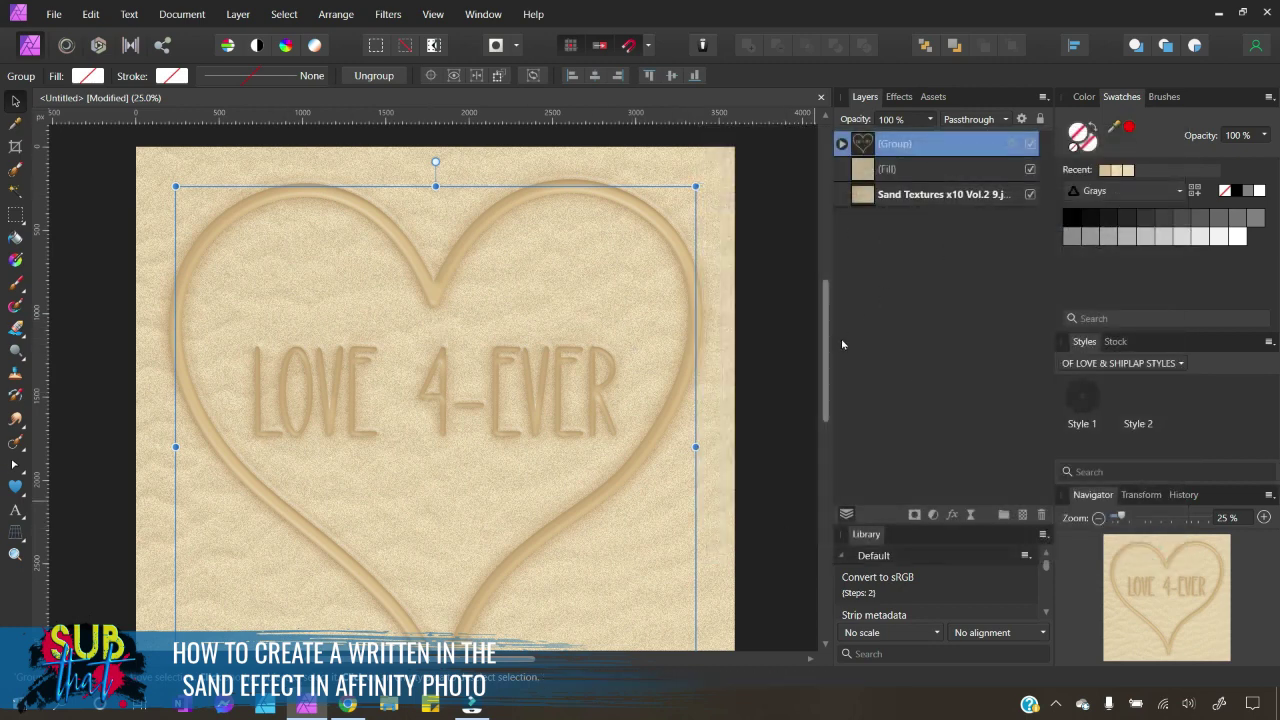
scroll(820, 358, "down", 1)
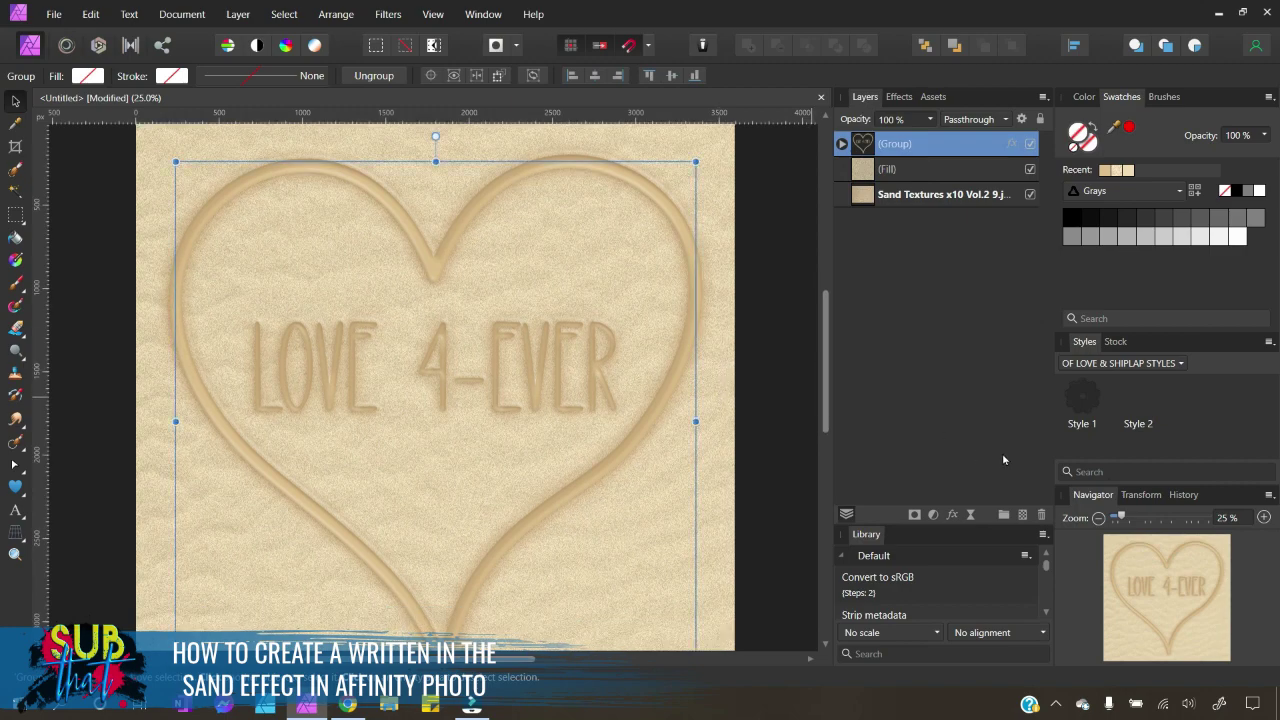
left_click(1098, 518)
scroll(688, 346, "down", 2)
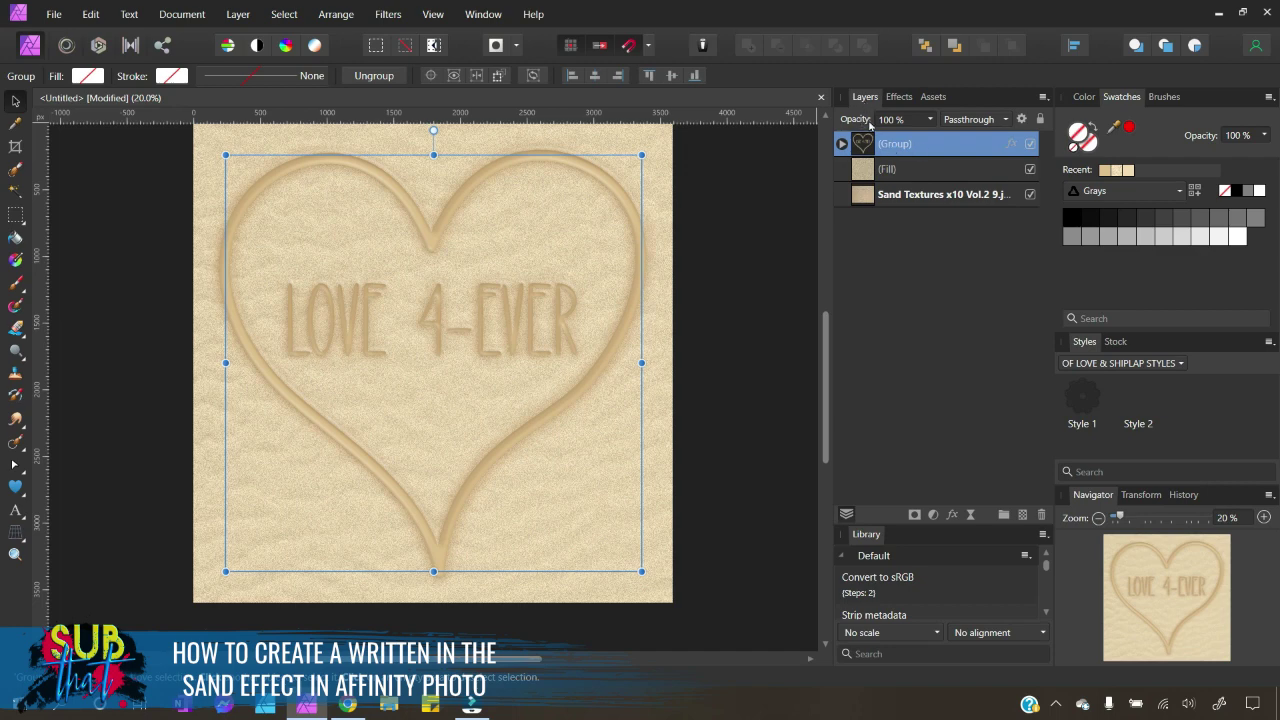
Step: Lower the heart group's layer opacity to 75% and deselect it
left_click(930, 119)
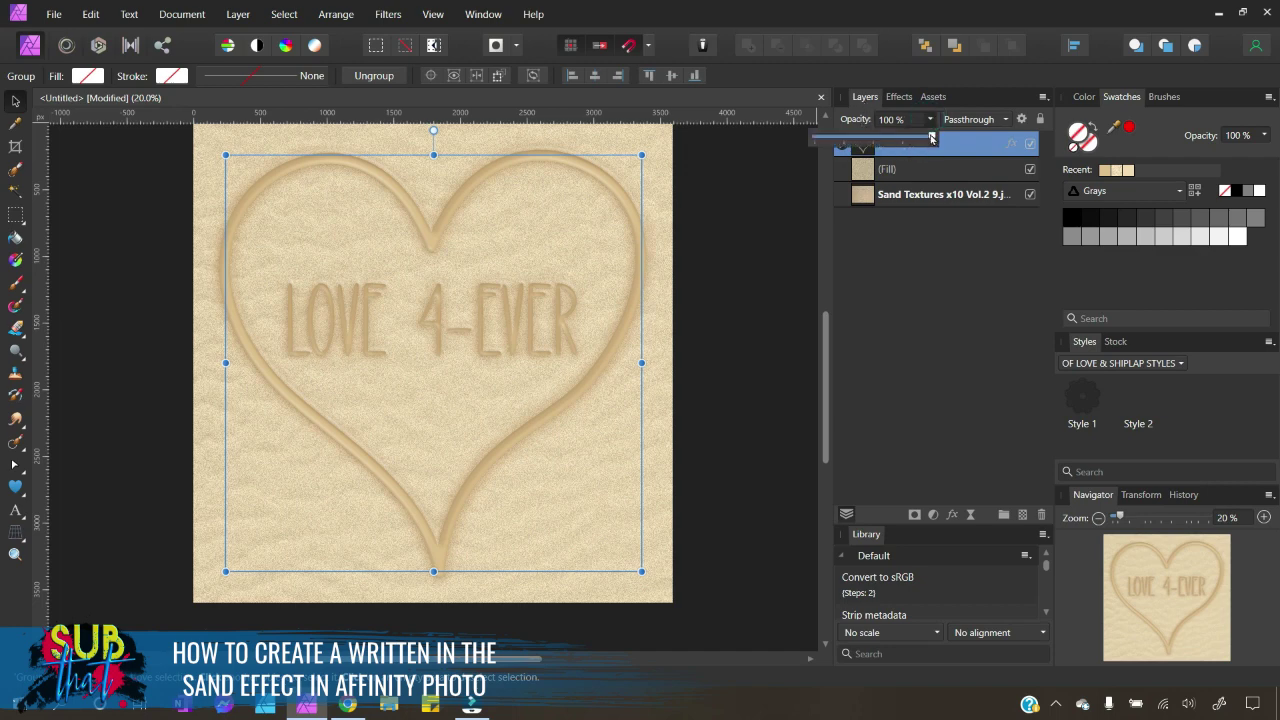
left_click_drag(930, 136, 904, 141)
left_click(761, 325)
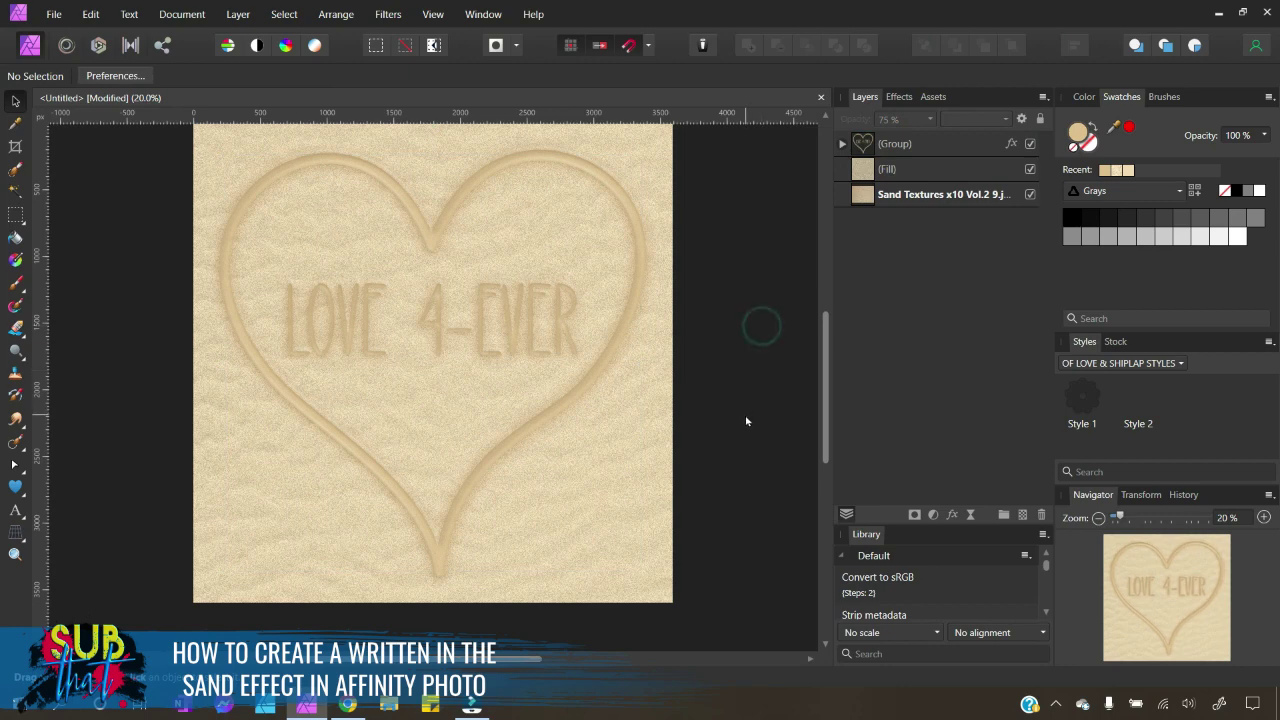
scroll(748, 422, "up", 1)
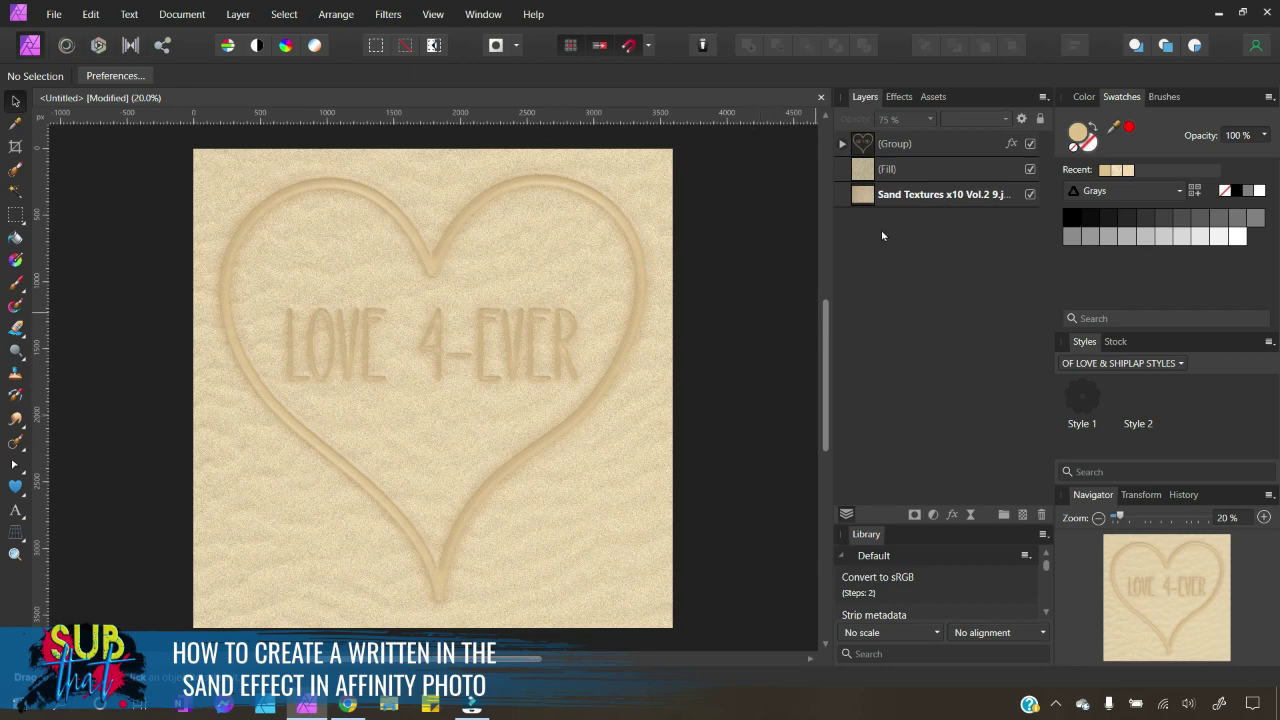
Step: Lower the sand Fill layer's opacity to 50% to reveal more ripples
left_click(928, 170)
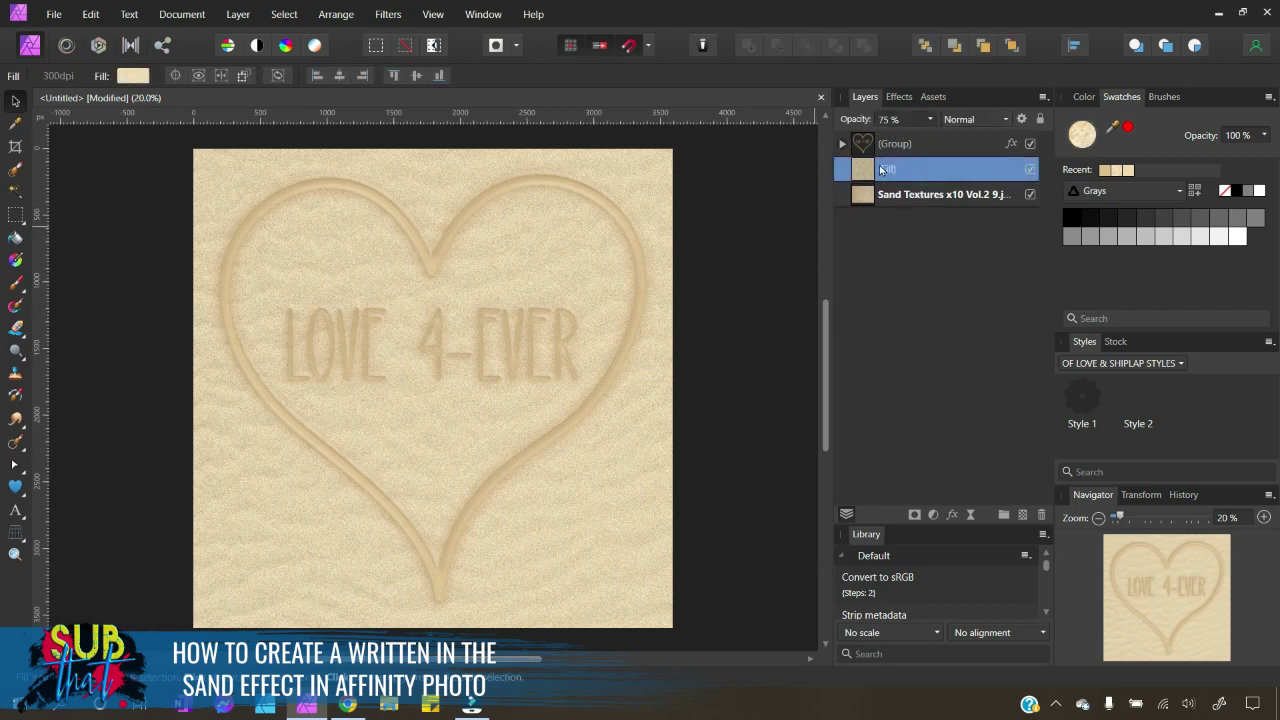
left_click(930, 119)
left_click_drag(932, 136, 899, 137)
left_click(755, 348)
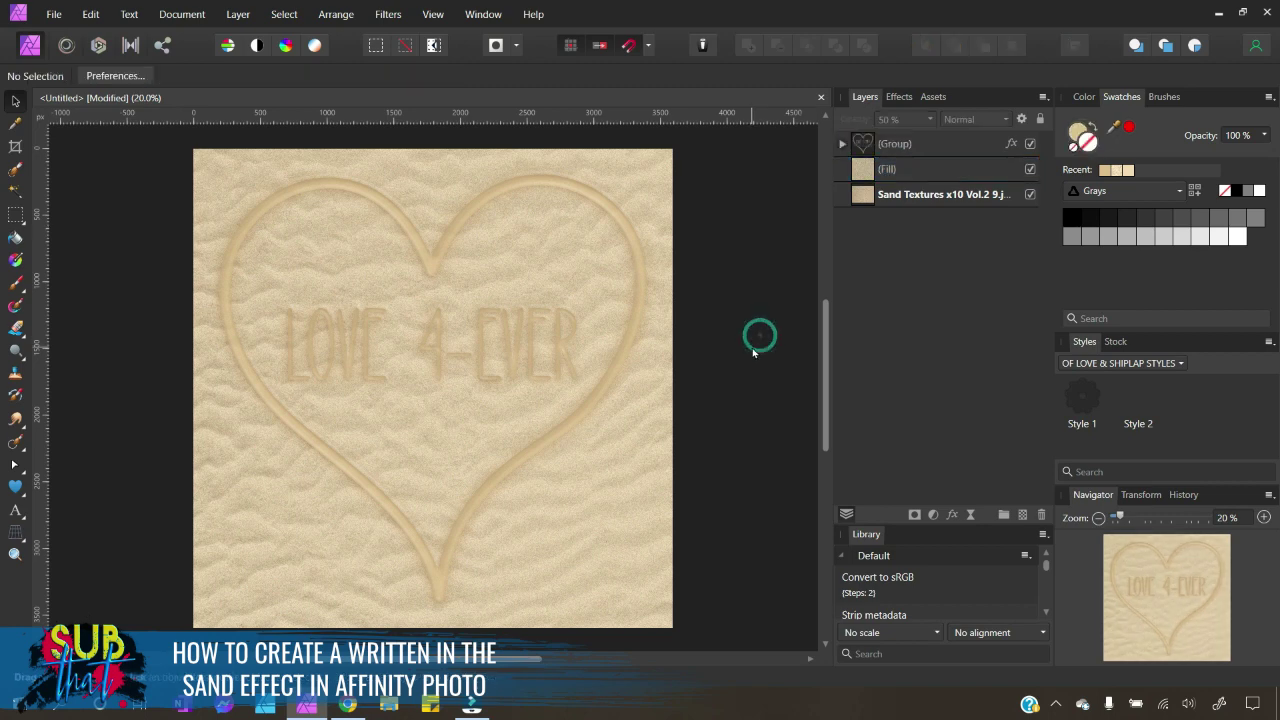
Step: Fade the heart-and-text group to about 64% opacity, compare, then undo the experiment
left_click(919, 147)
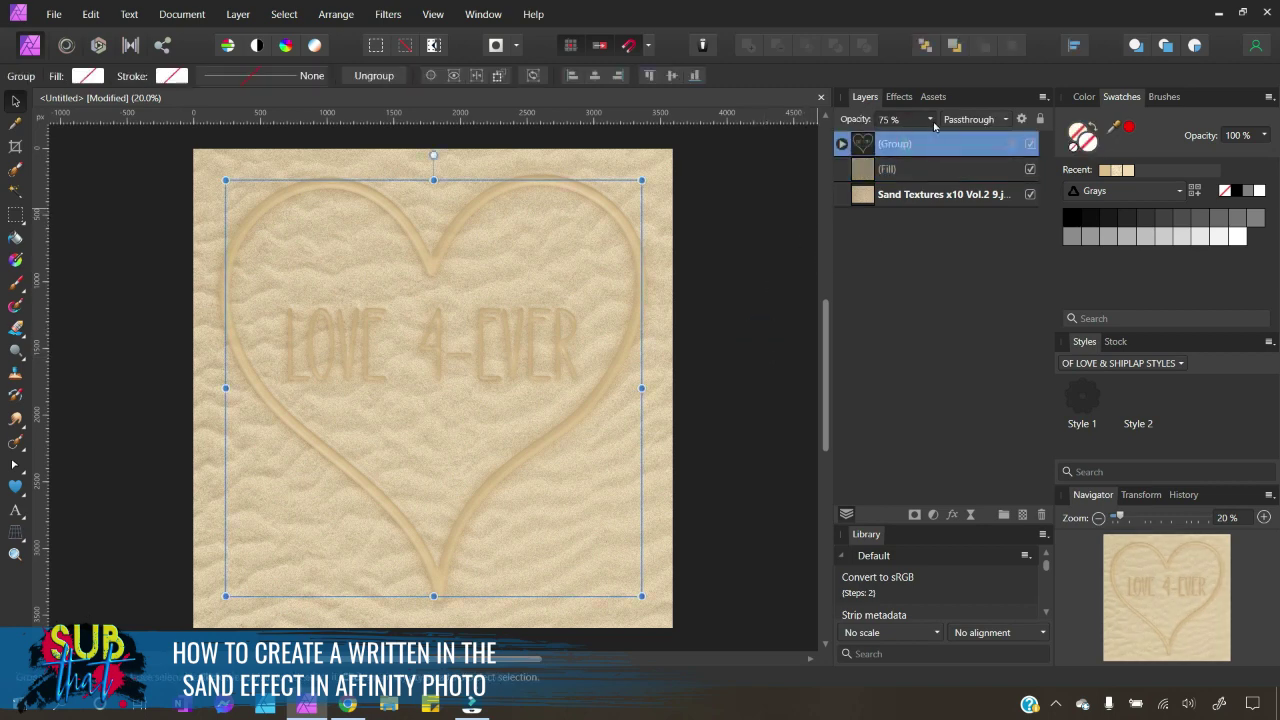
left_click(932, 121)
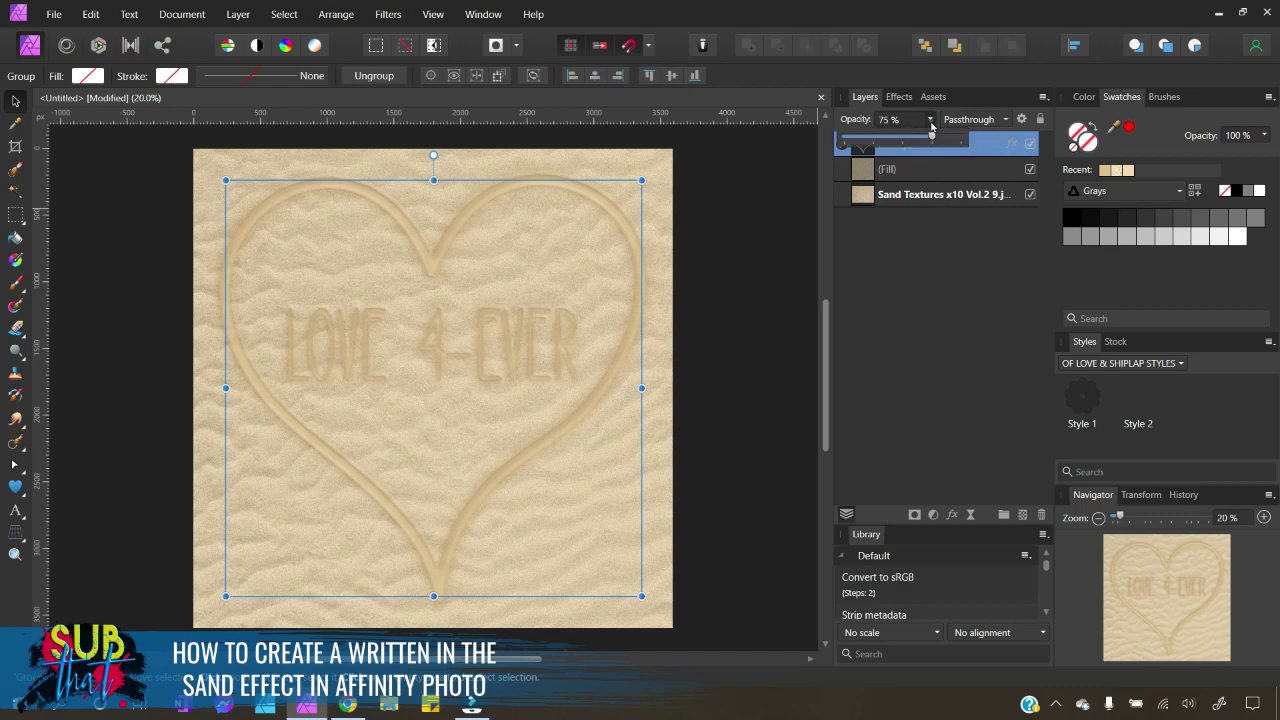
left_click_drag(932, 136, 919, 142)
left_click(736, 247)
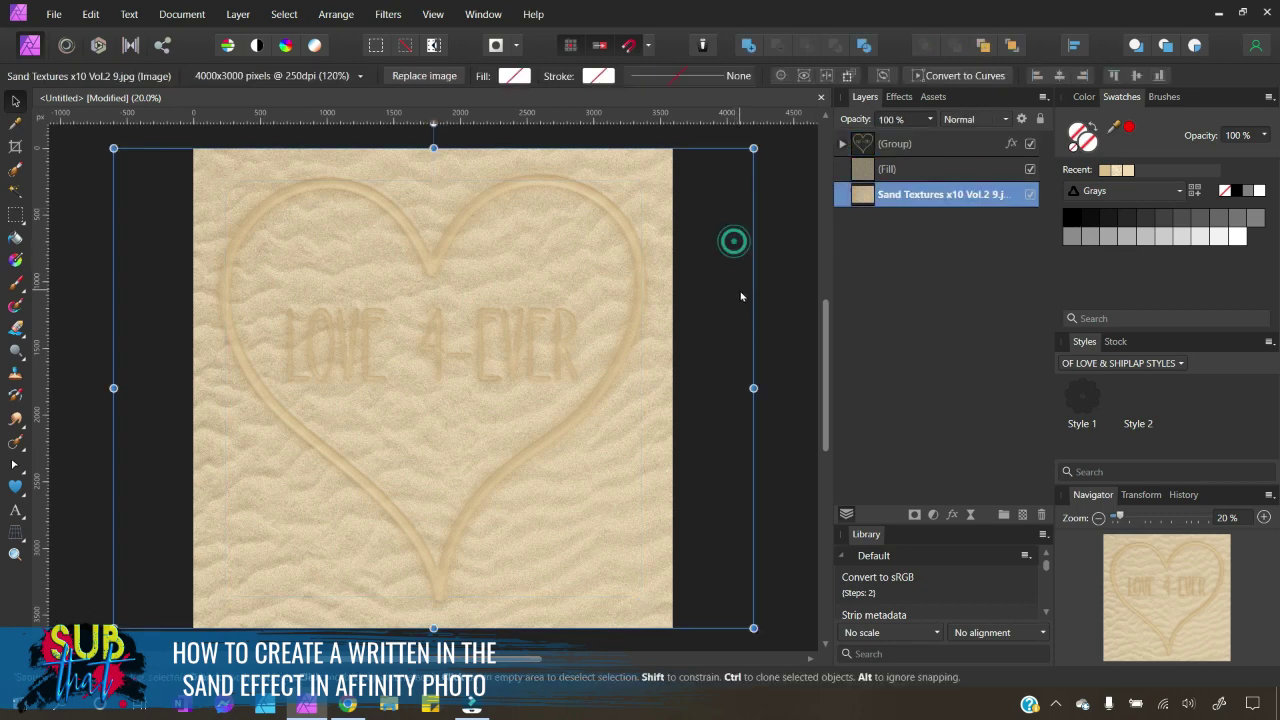
left_click(789, 323)
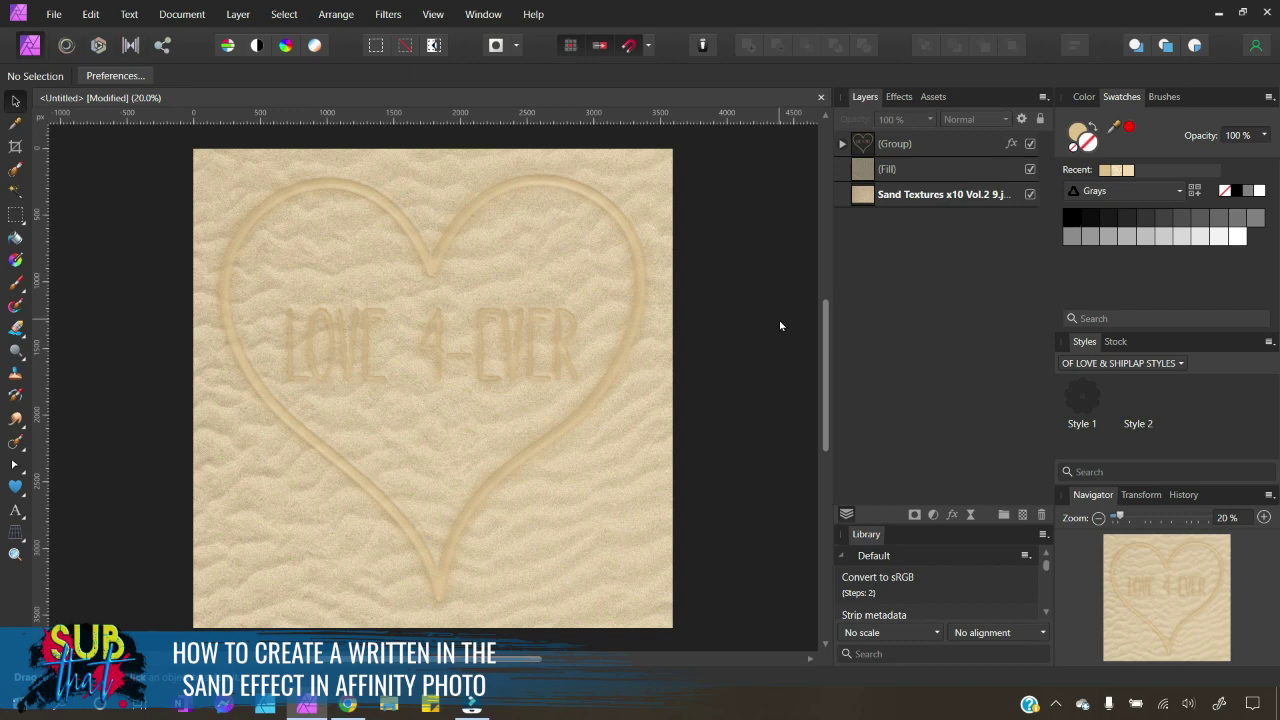
key("ctrl+z")
key("ctrl+z")
key("ctrl+z")
key("ctrl+z")
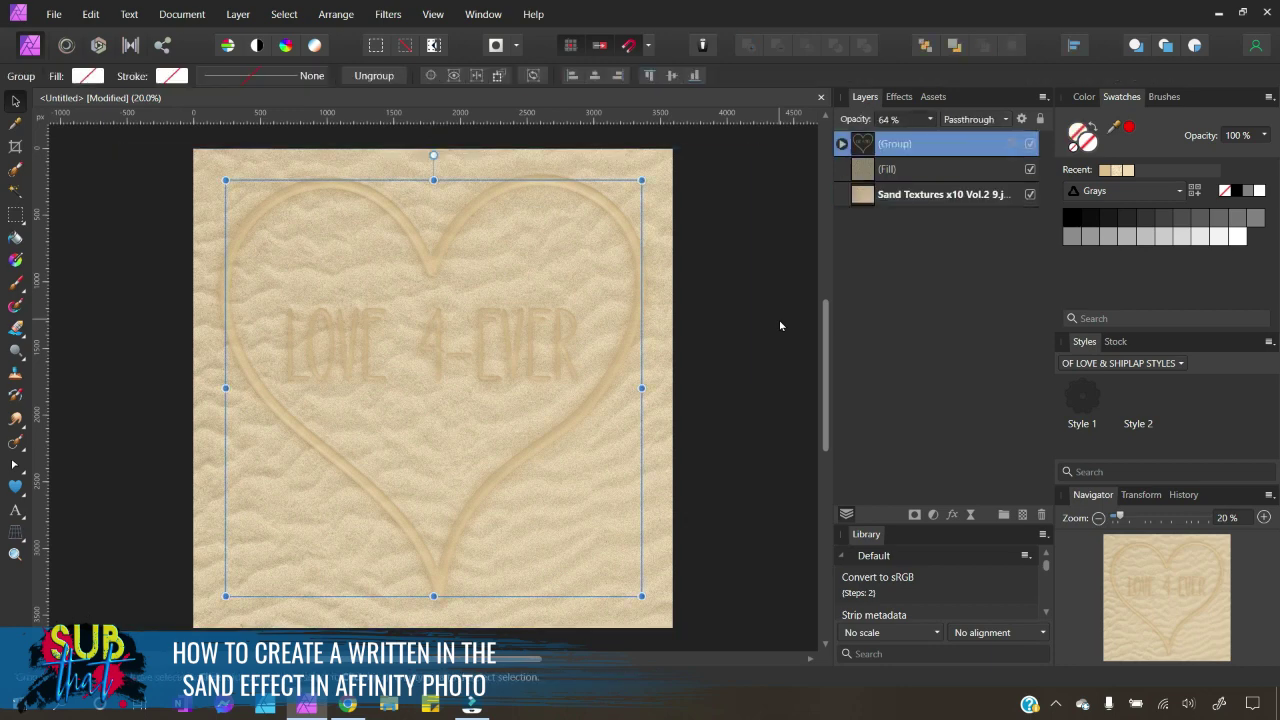
Step: Undo twice more to return the Fill layer to 75% opacity, then reselect it
key("ctrl+z")
key("ctrl+z")
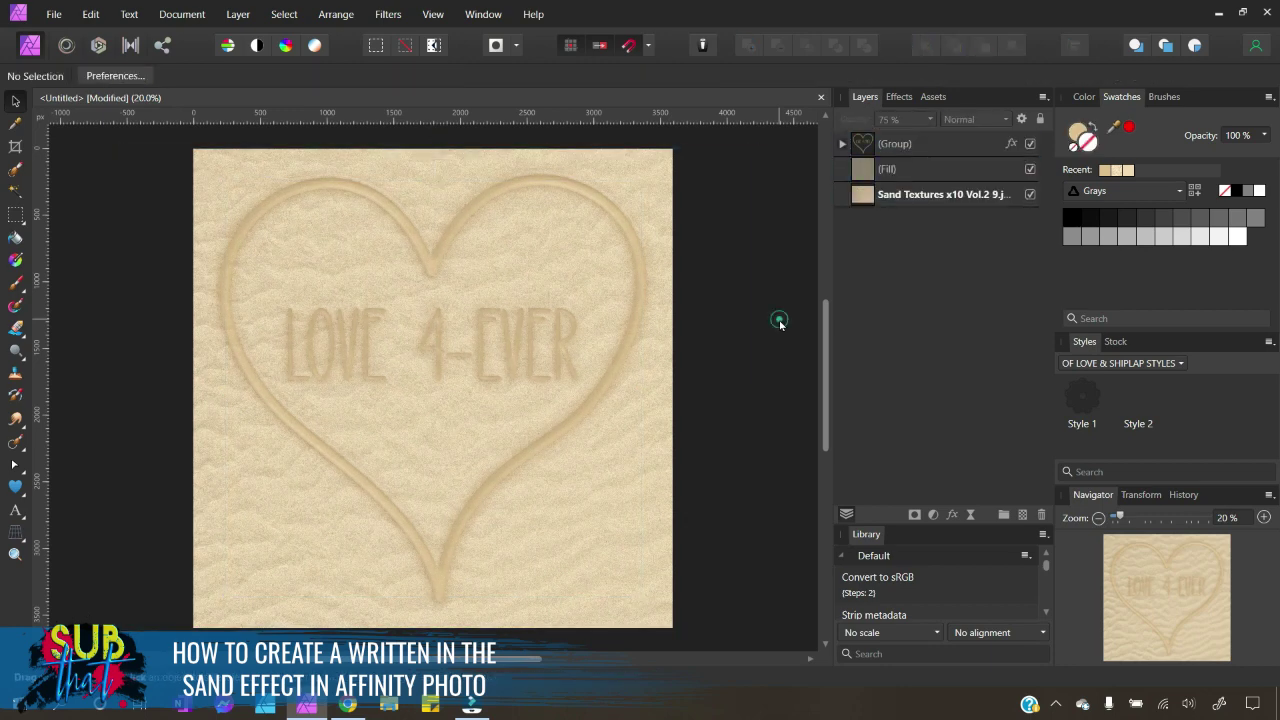
key("ctrl+z")
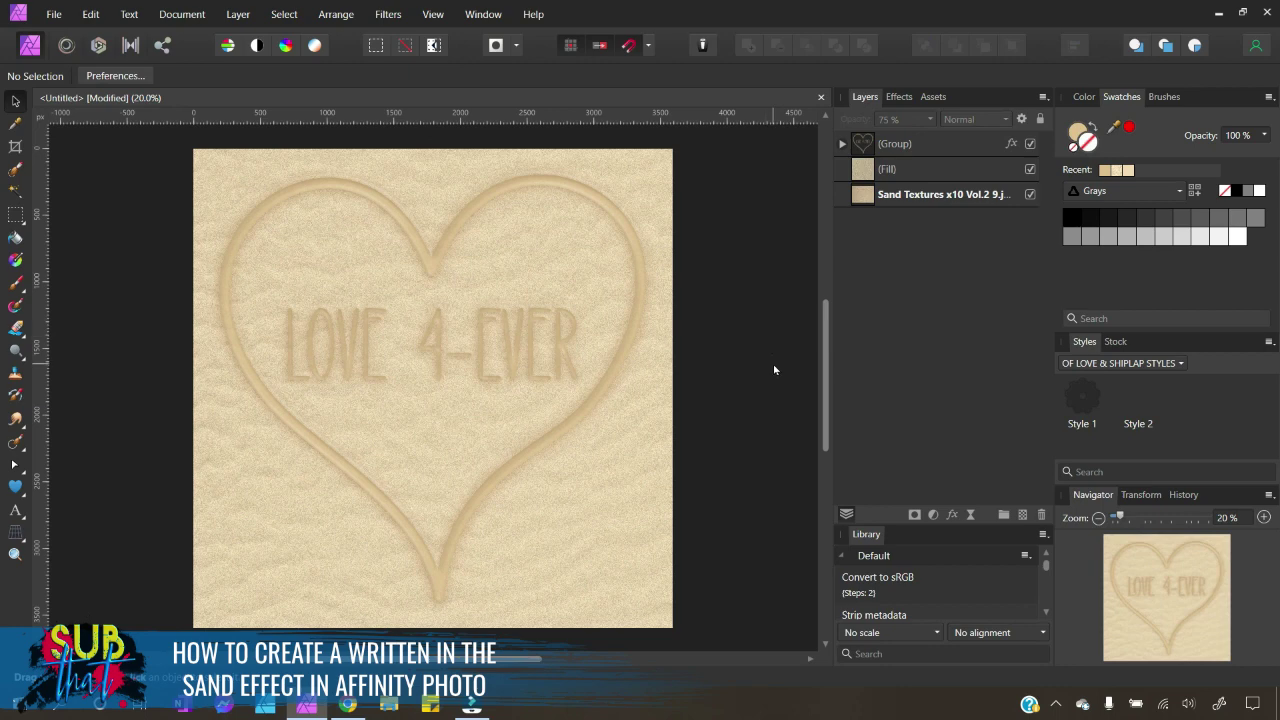
left_click(774, 370)
left_click(928, 173)
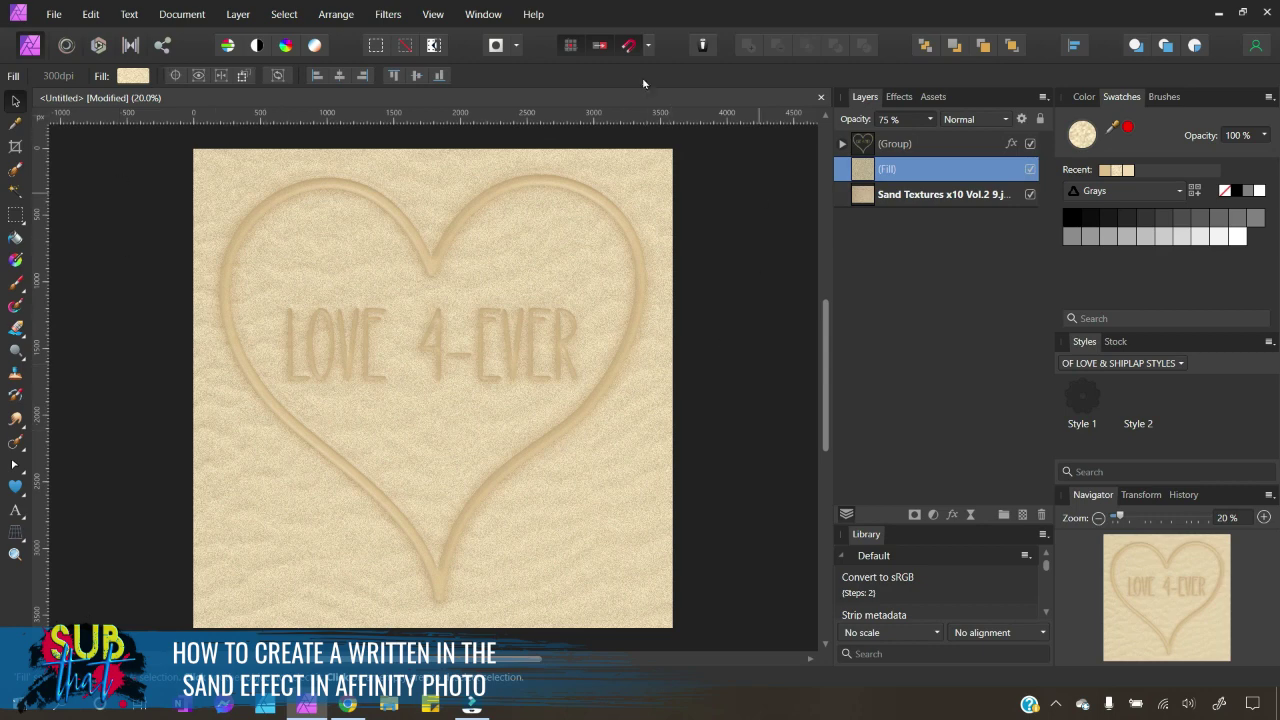
Step: Inspect the File > Export PNG settings, cancel without exporting, and reopen the File menu
left_click(50, 18)
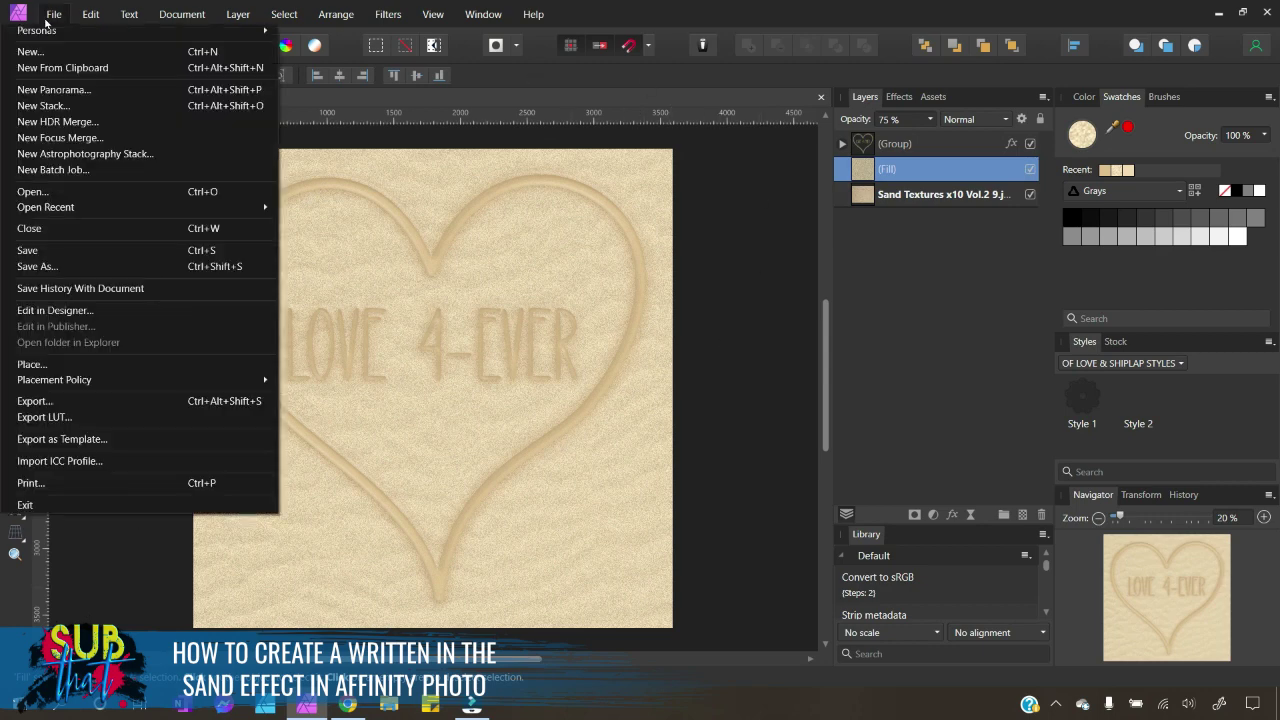
left_click(57, 401)
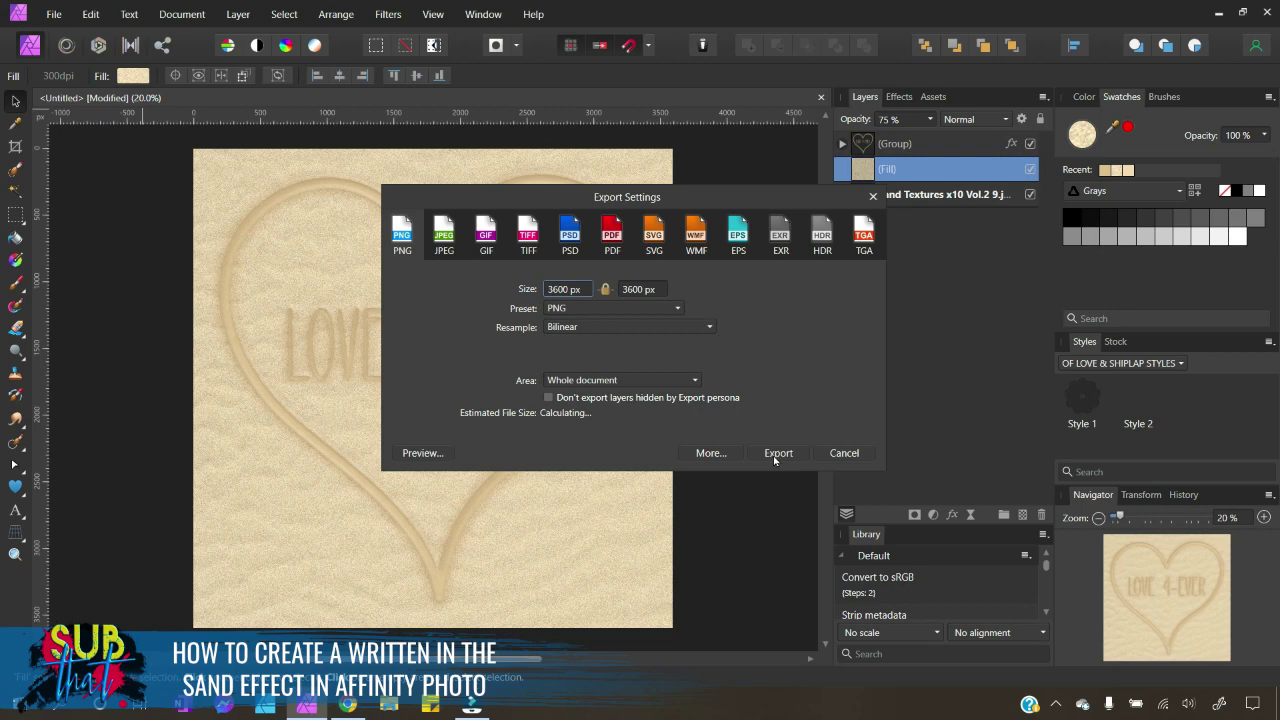
left_click(837, 455)
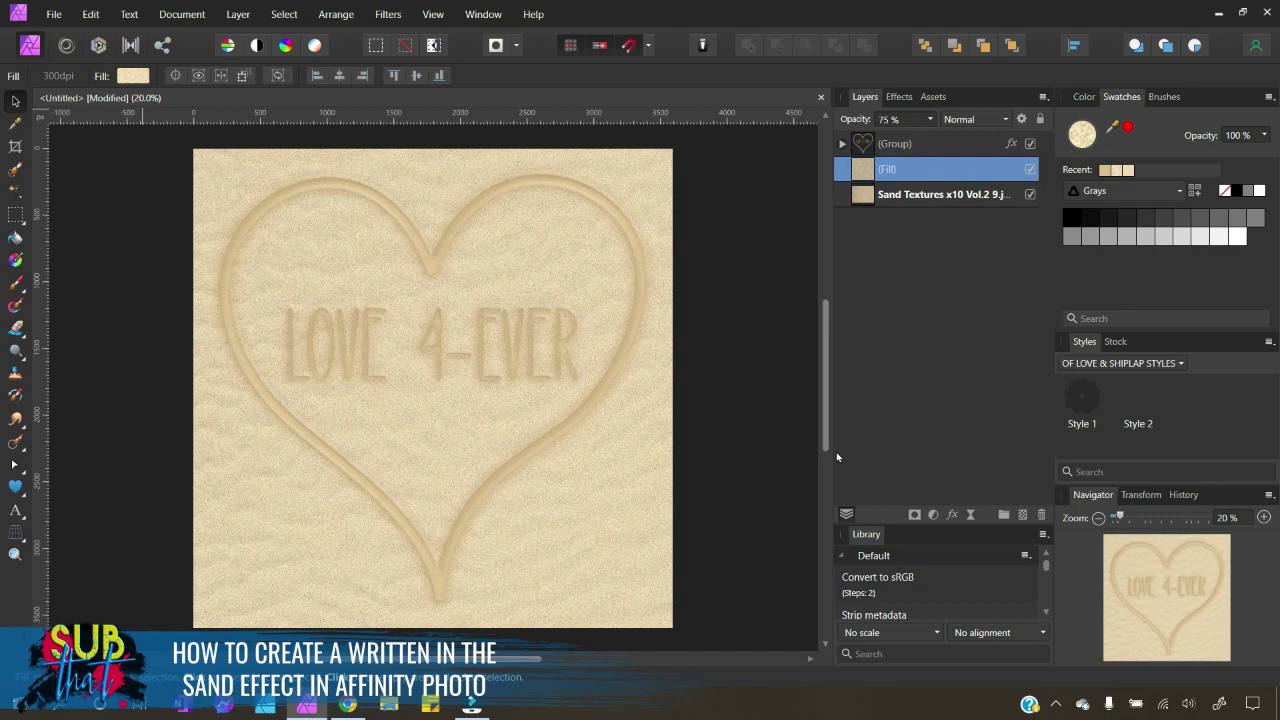
left_click(56, 14)
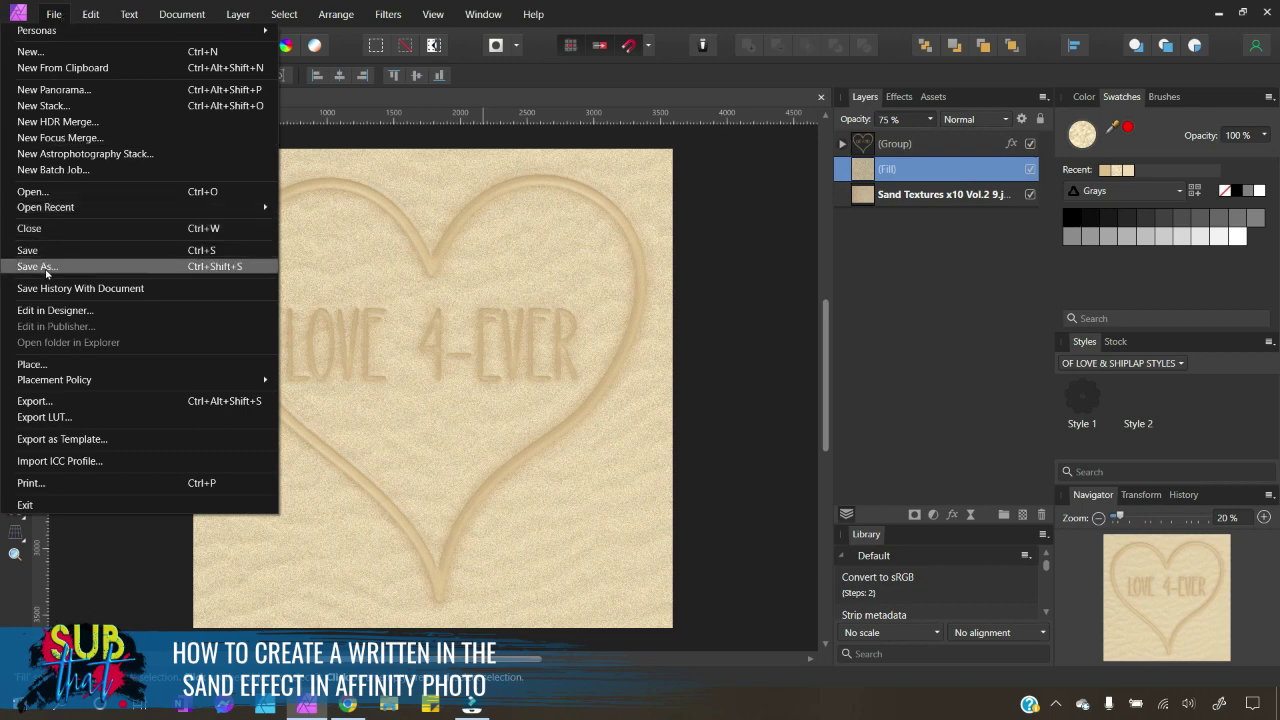
left_click(842, 144)
left_click(842, 144)
left_click(900, 196)
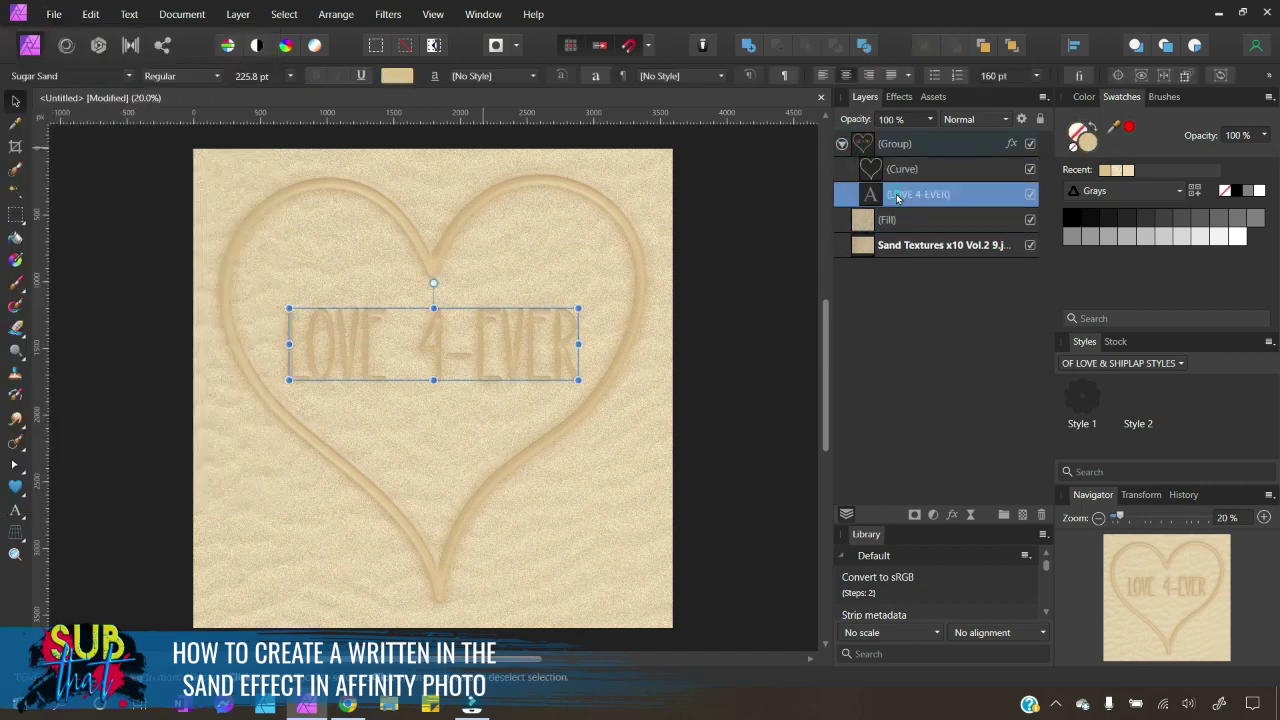
left_click(1030, 169)
left_click(1030, 169)
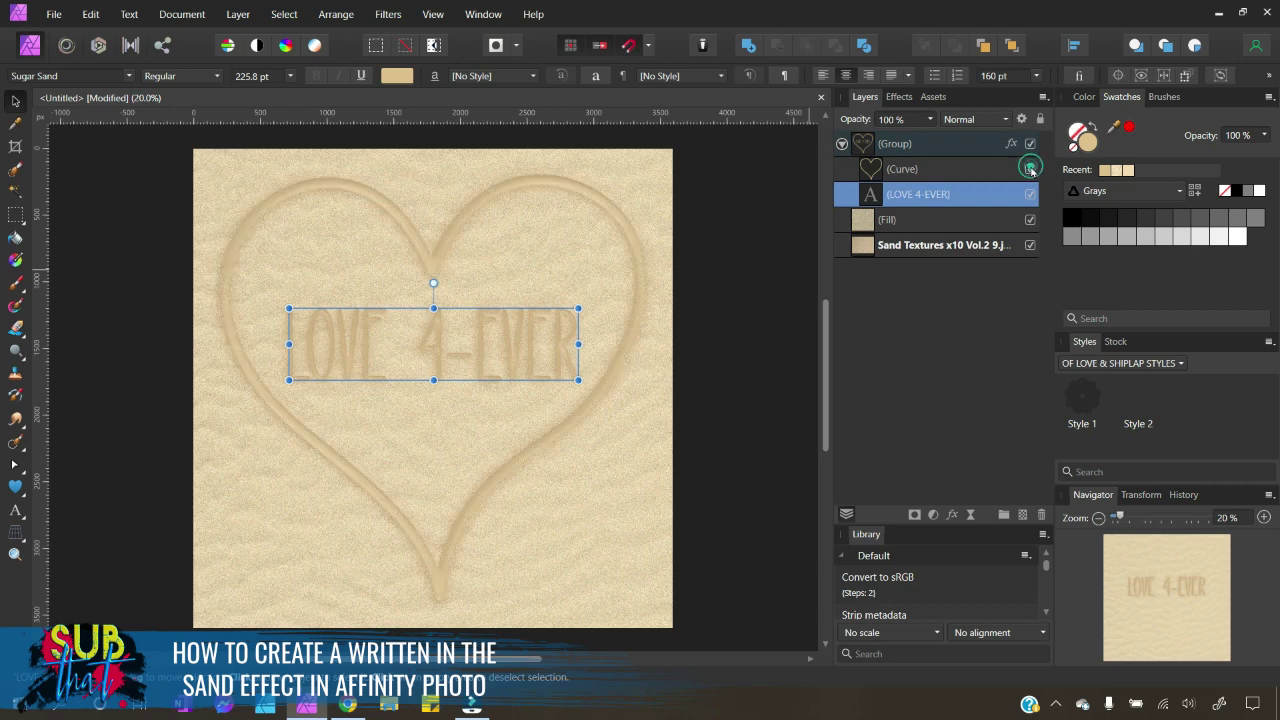
left_click(783, 318)
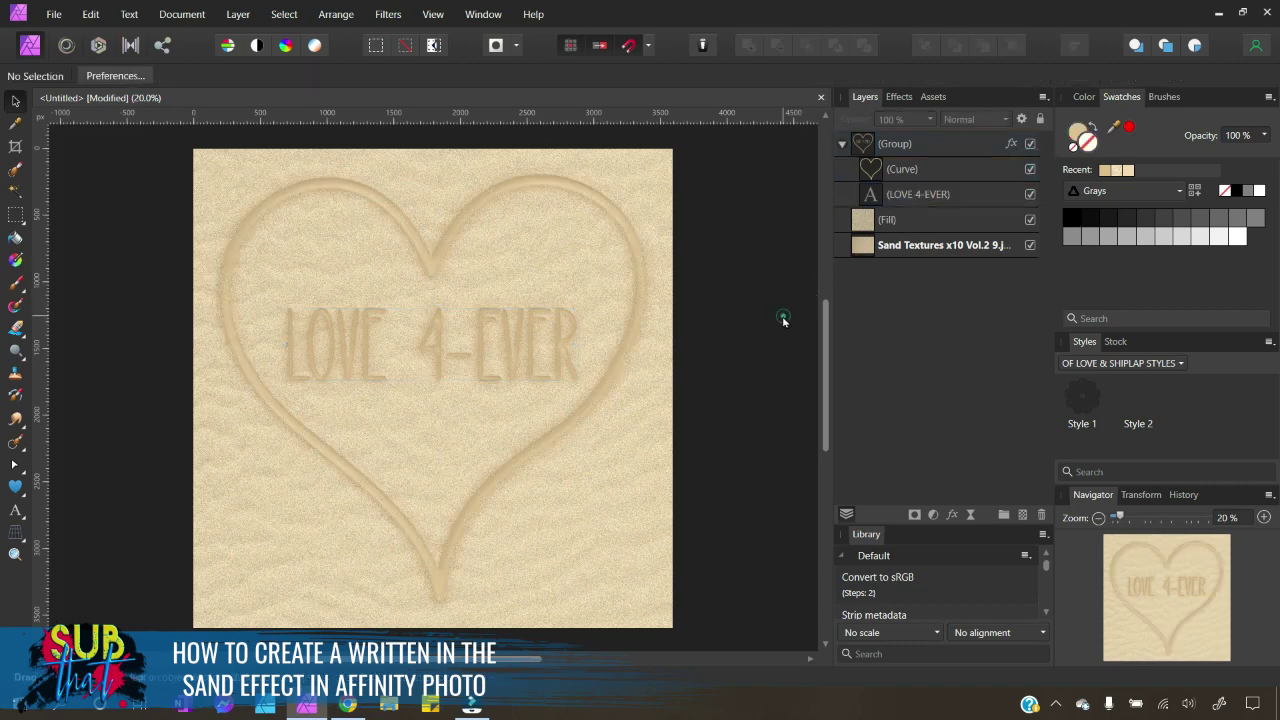
left_click(842, 145)
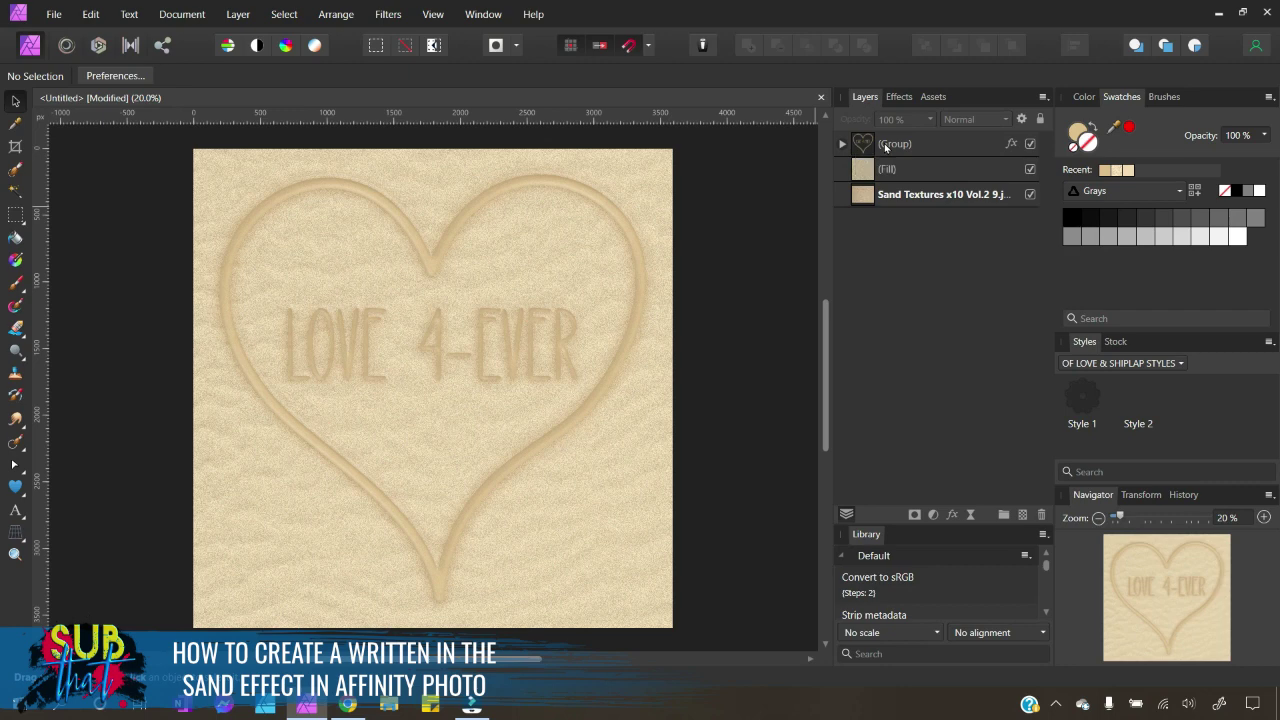
Step: Duplicate the heart-and-text group and hide the original copy below
left_click(884, 143)
right_click(884, 143)
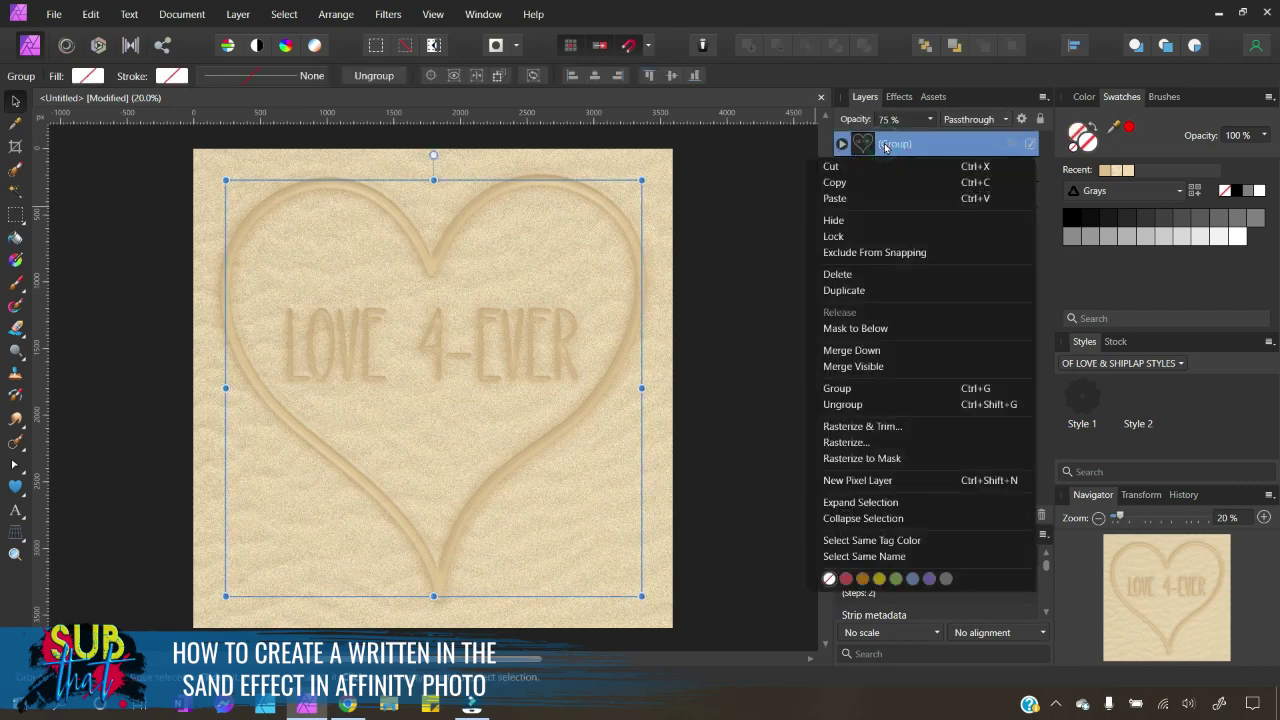
left_click(846, 290)
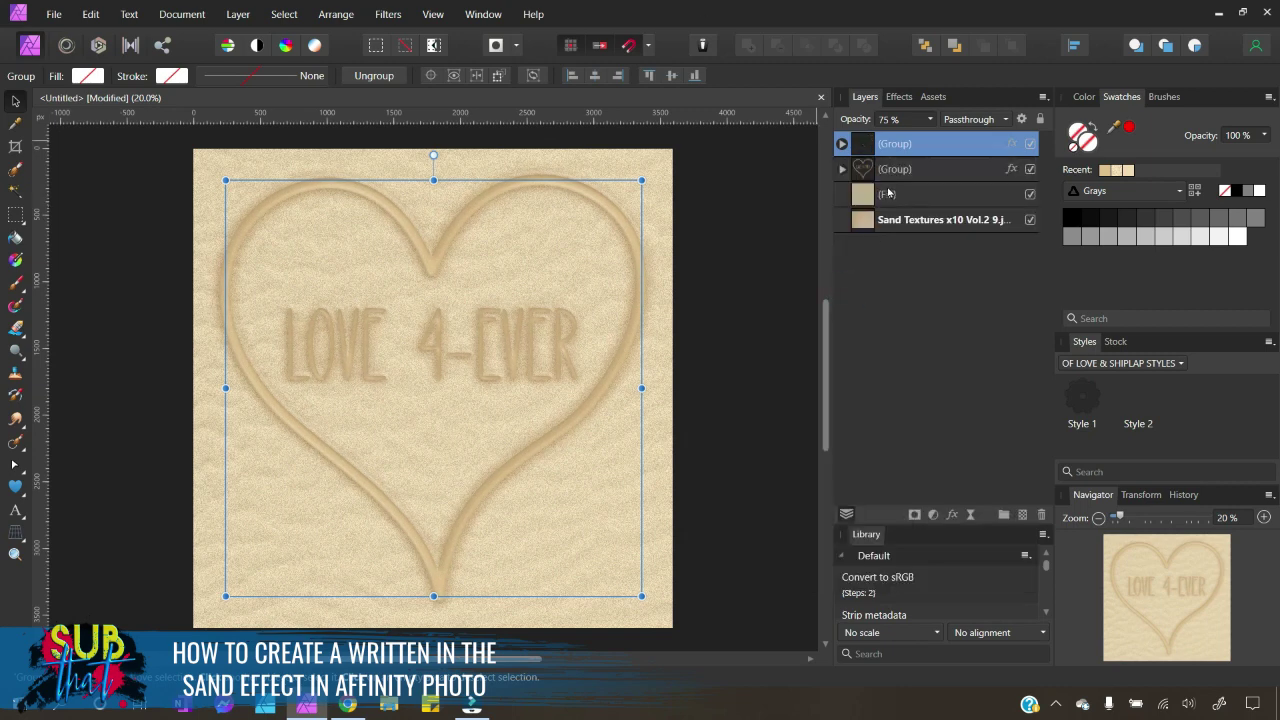
left_click(893, 169)
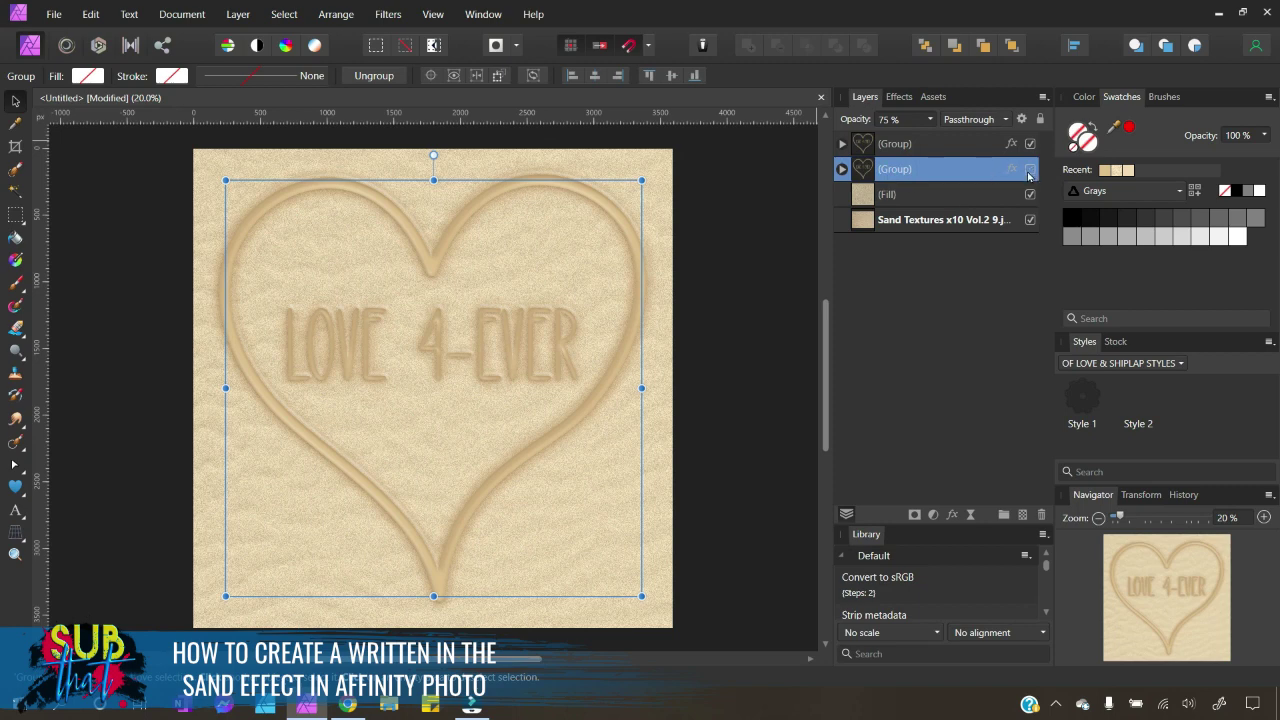
left_click(1029, 172)
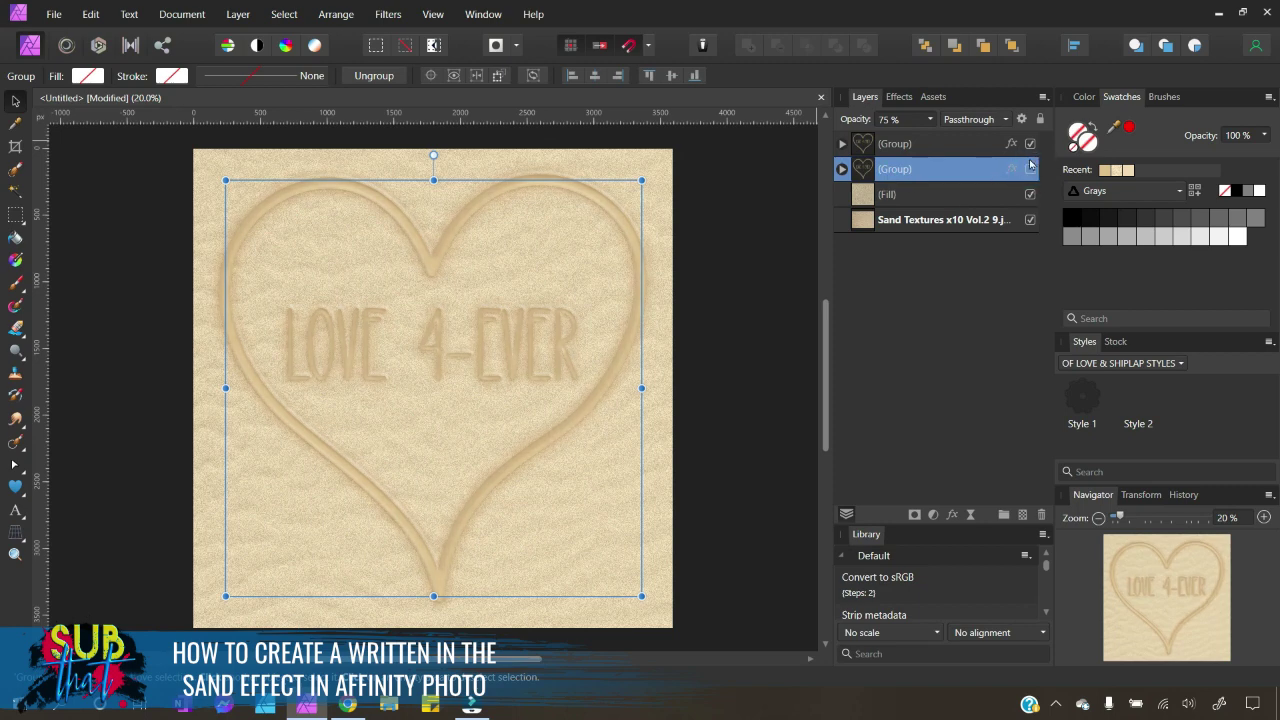
Step: Rasterize the top group into a Pixel layer with Preserve layer FX unchecked
left_click(901, 150)
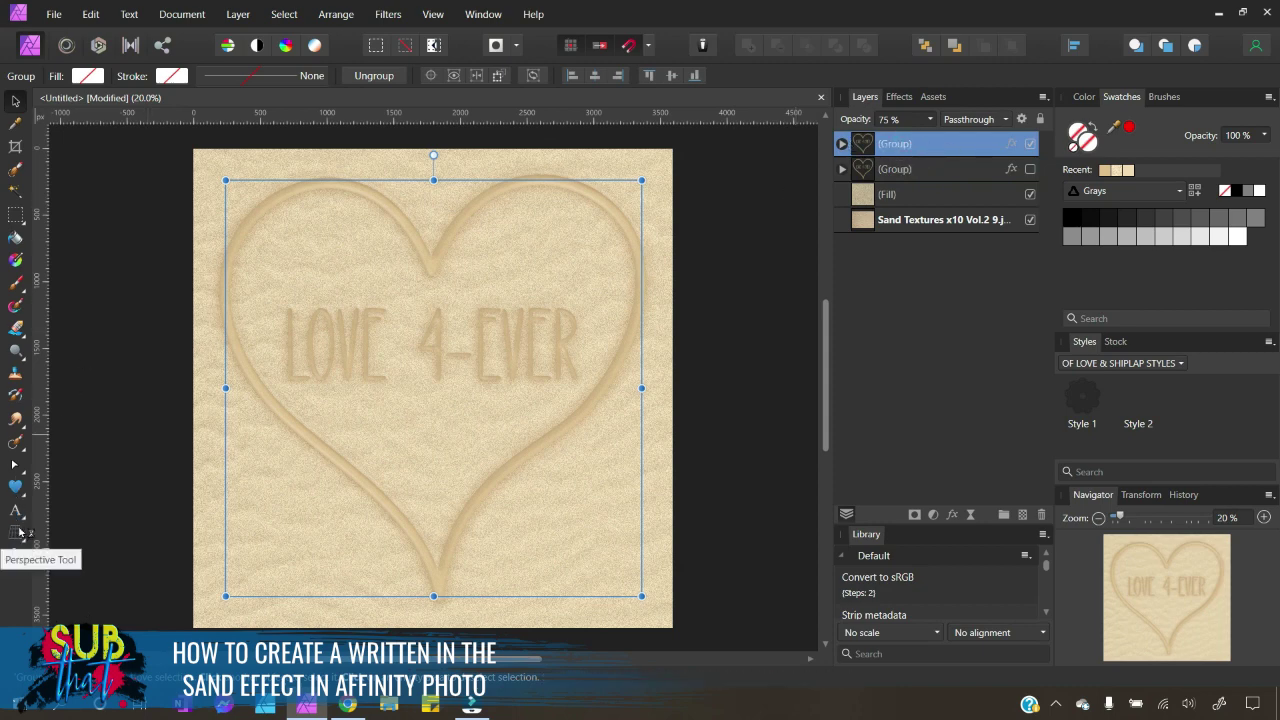
right_click(902, 148)
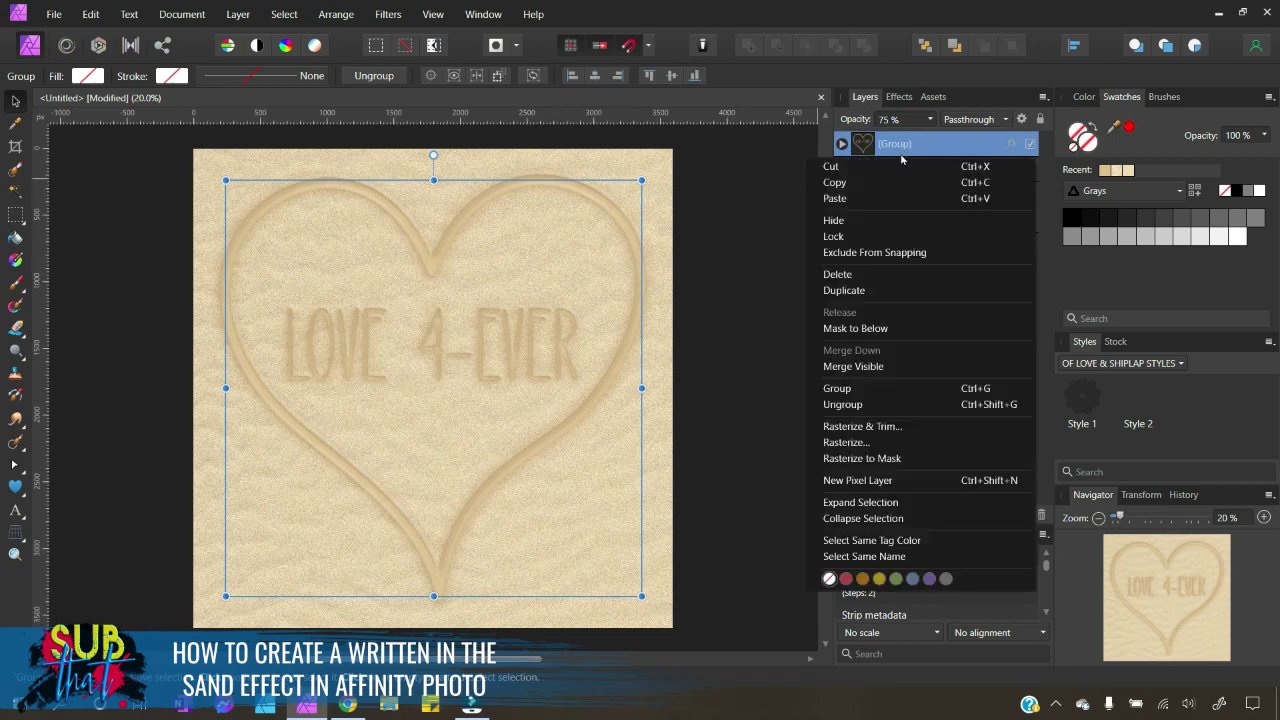
left_click(860, 443)
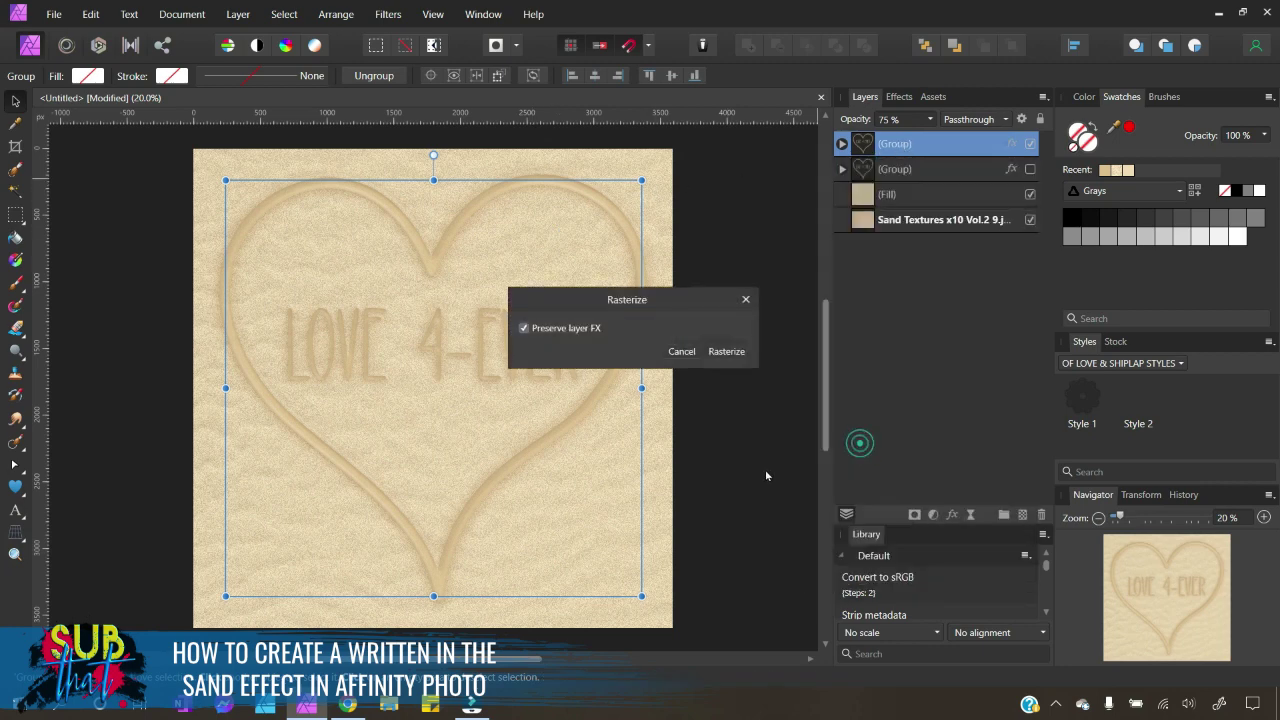
left_click(524, 329)
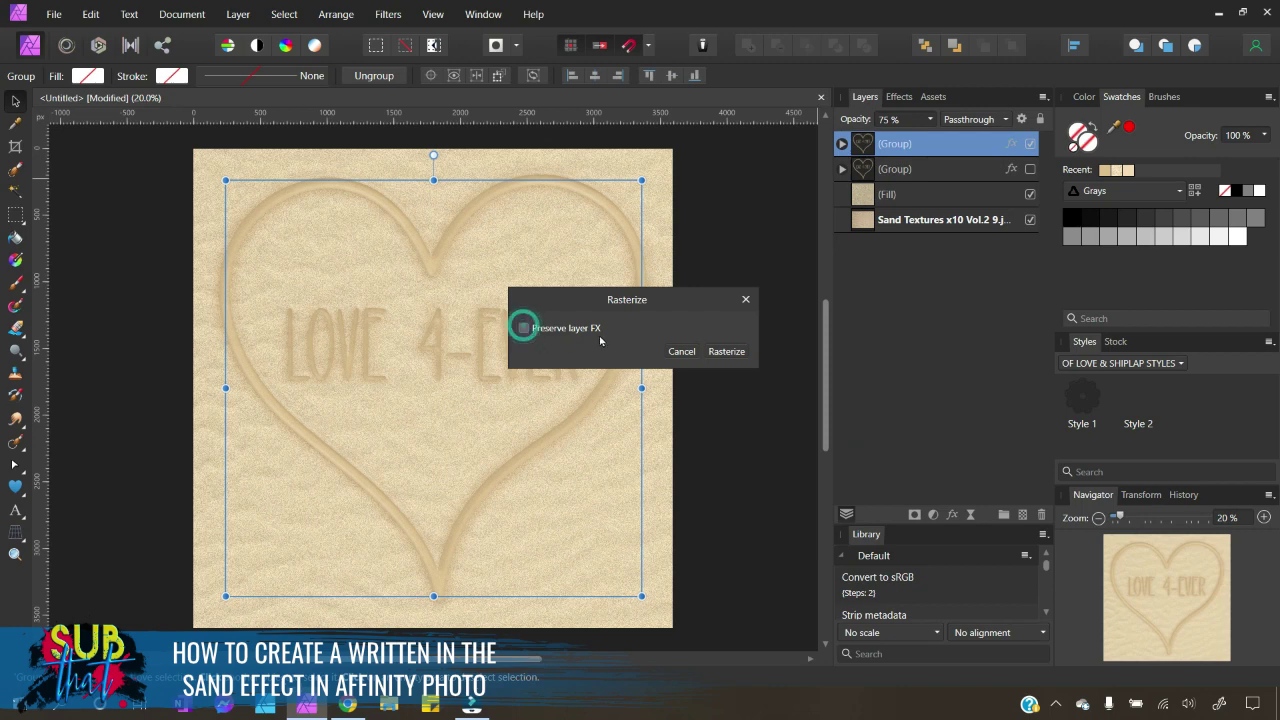
left_click(728, 352)
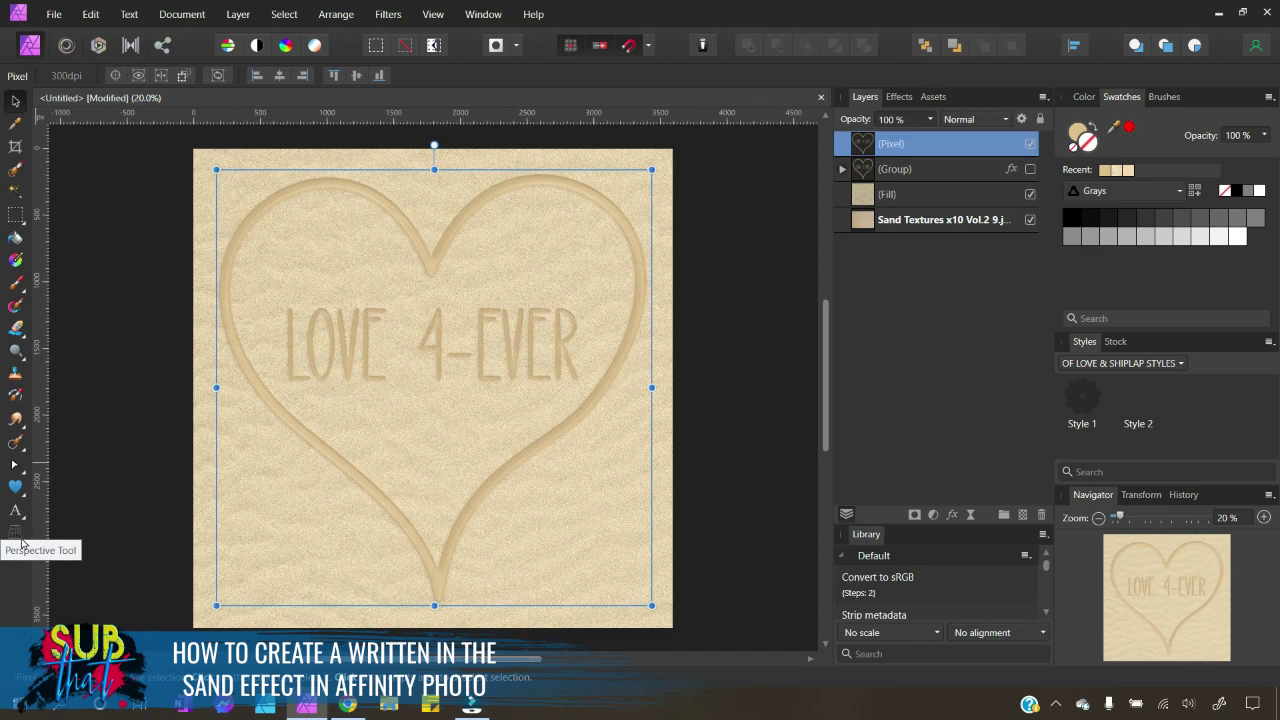
Step: Perspective-warp the Pixel heart by pulling both top corners inward and down, then apply
left_click(21, 537)
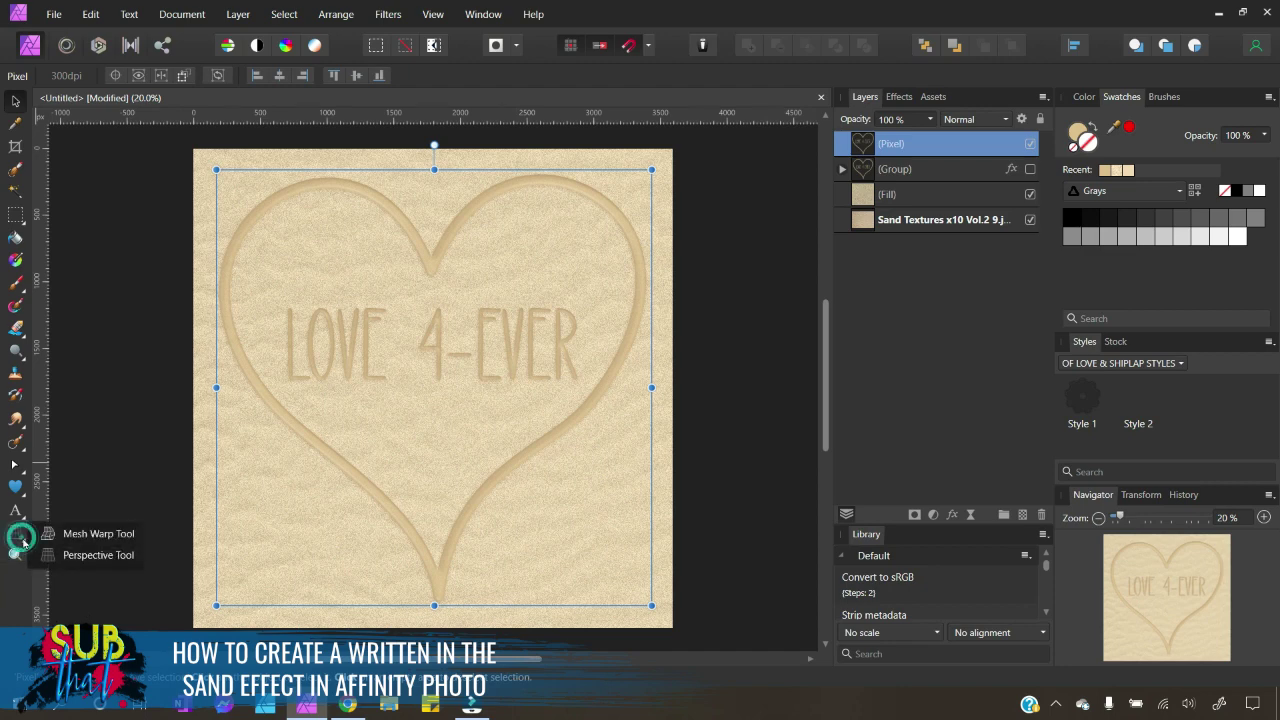
left_click(77, 556)
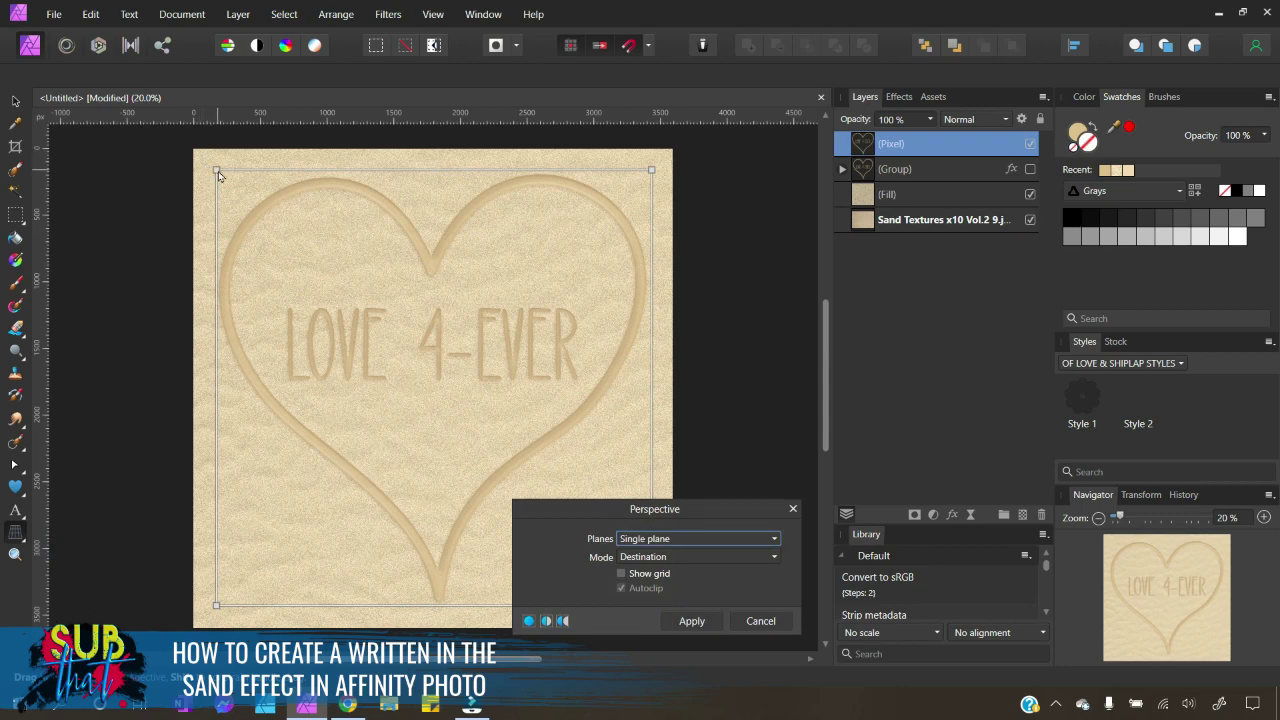
left_click_drag(218, 171, 300, 330)
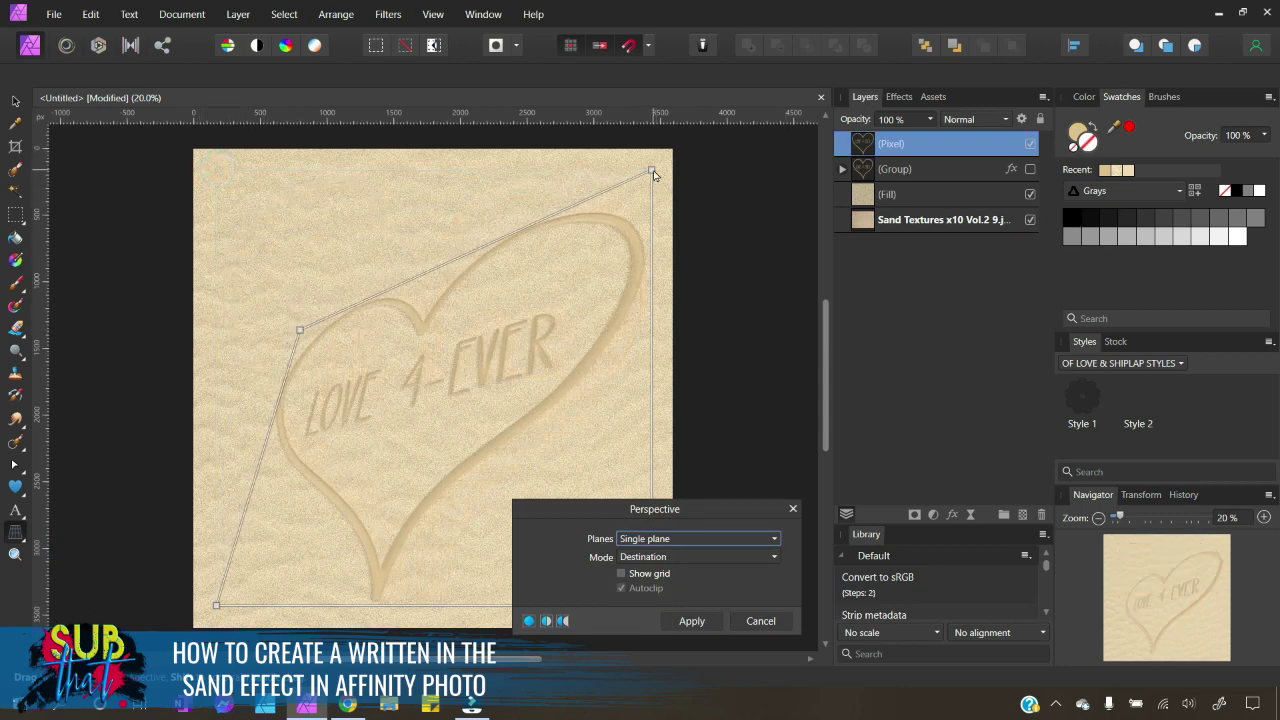
left_click_drag(652, 171, 617, 346)
left_click(296, 332)
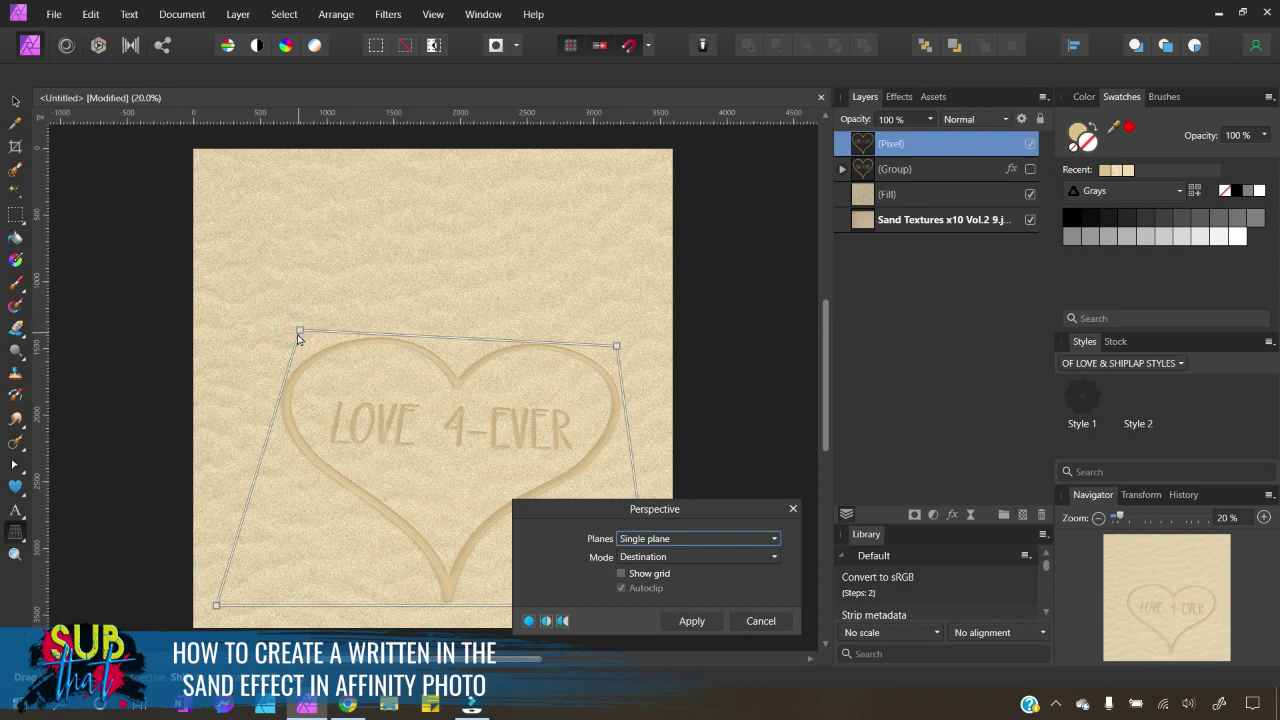
left_click_drag(295, 342, 284, 386)
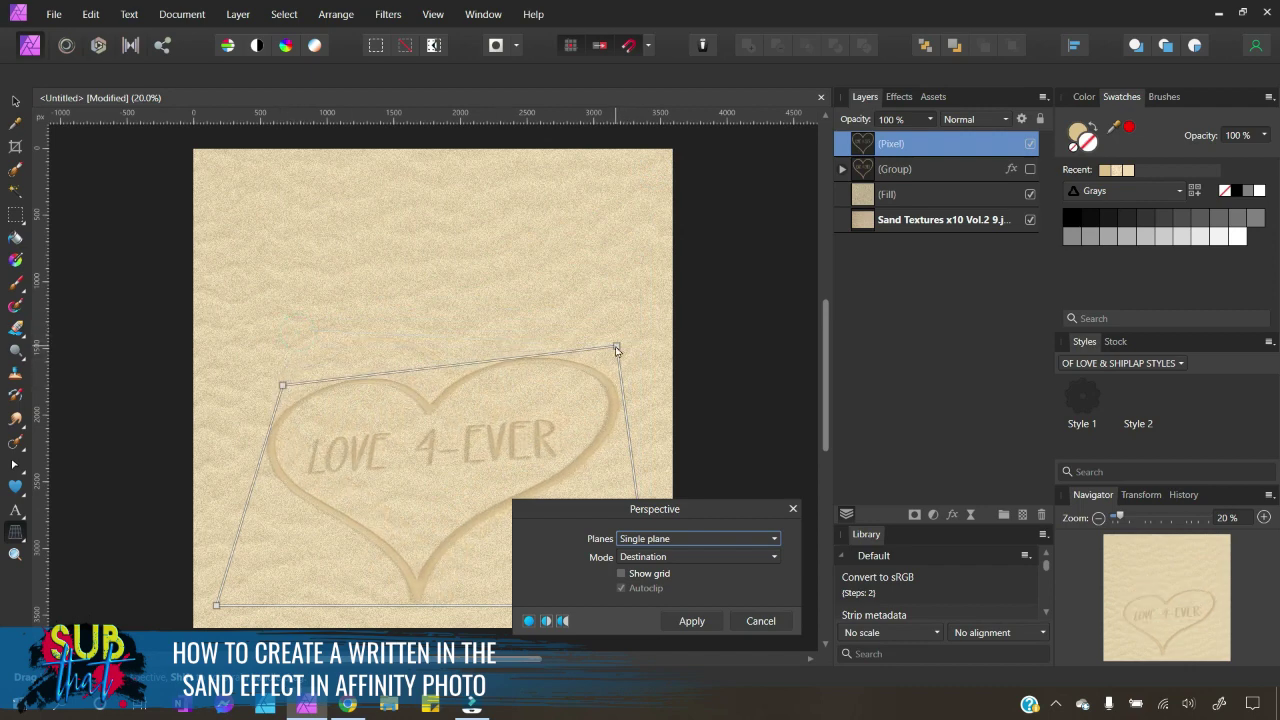
left_click_drag(617, 348, 562, 361)
left_click_drag(283, 386, 334, 378)
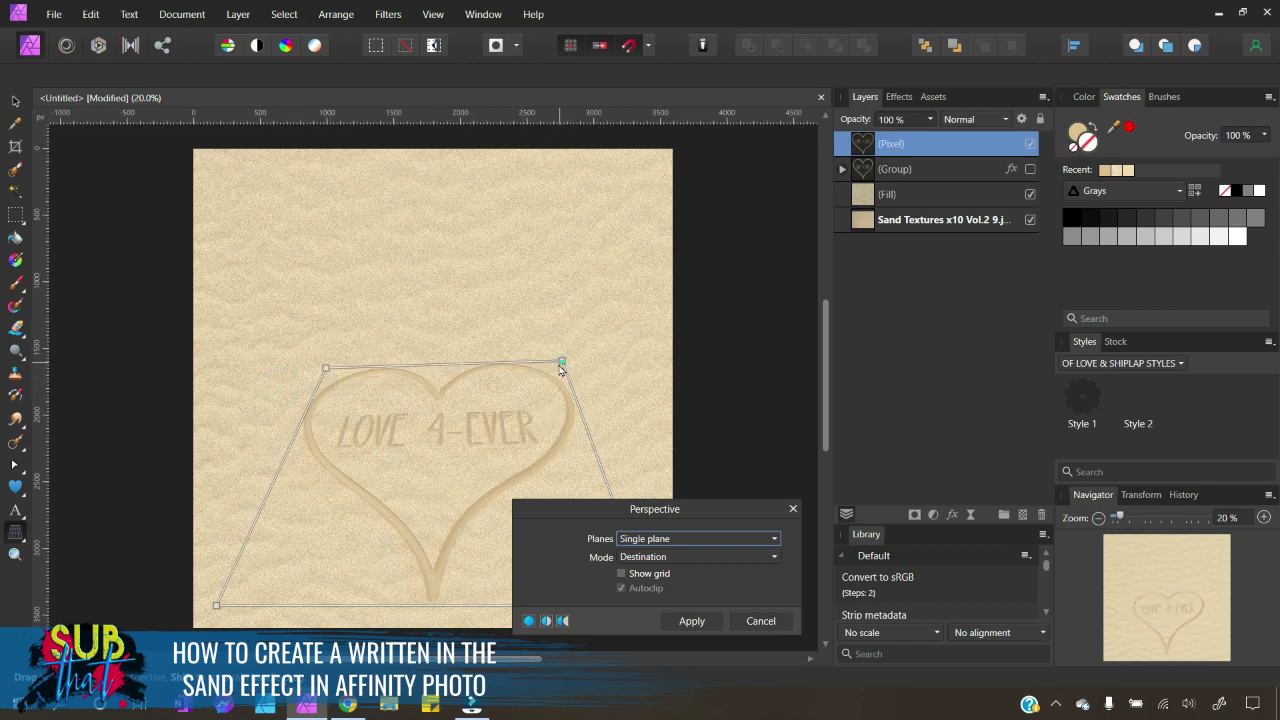
left_click_drag(559, 368, 549, 374)
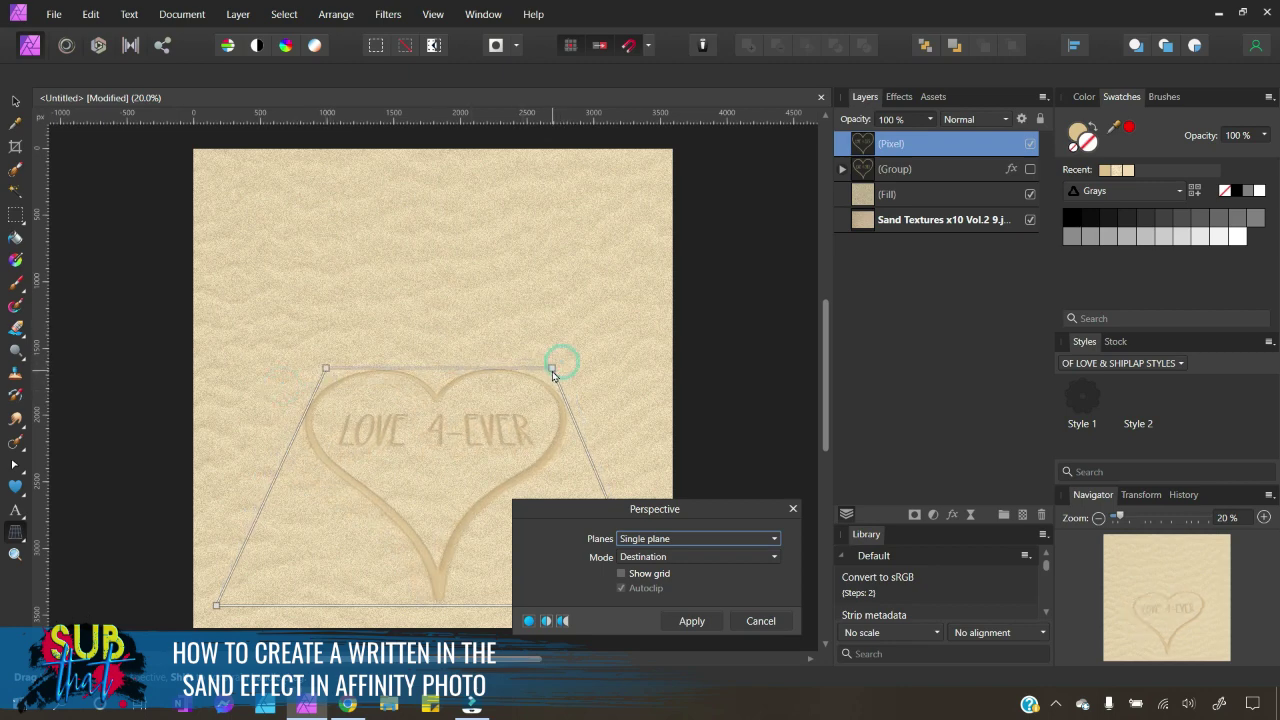
left_click(691, 621)
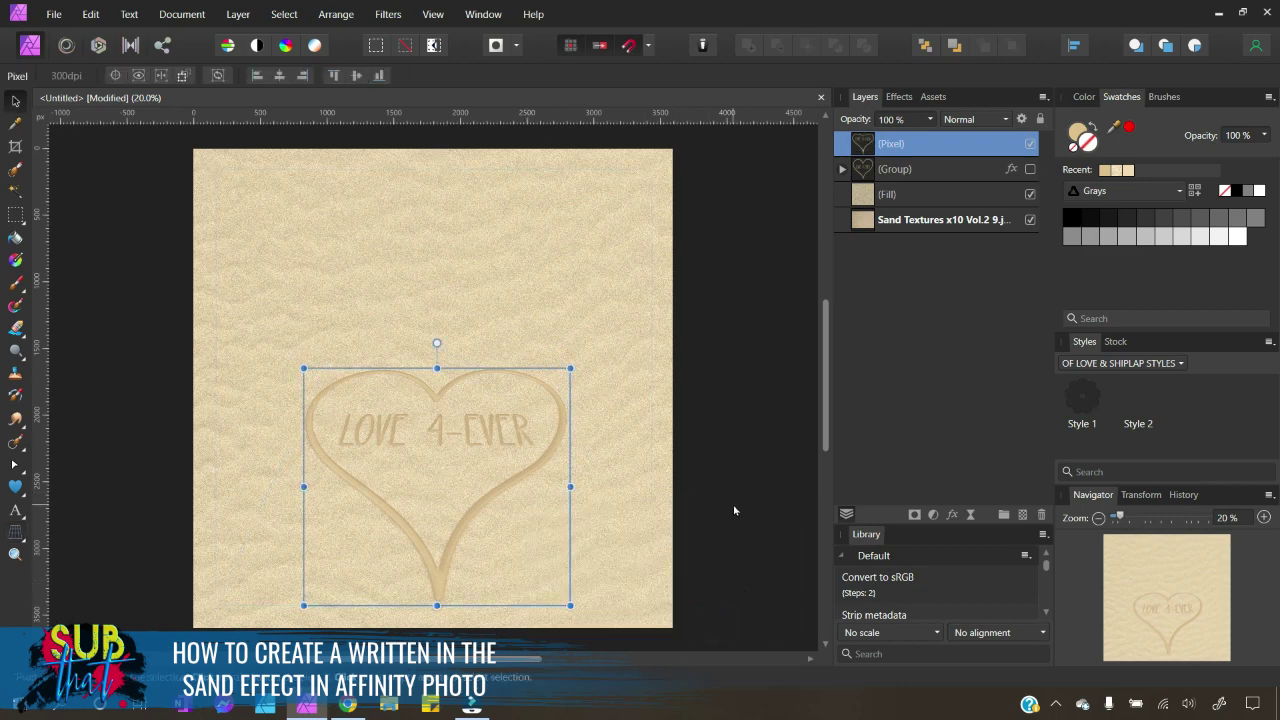
Step: Clear the selection and reselect the warped heart's Pixel layer
left_click(733, 508)
left_click(703, 638)
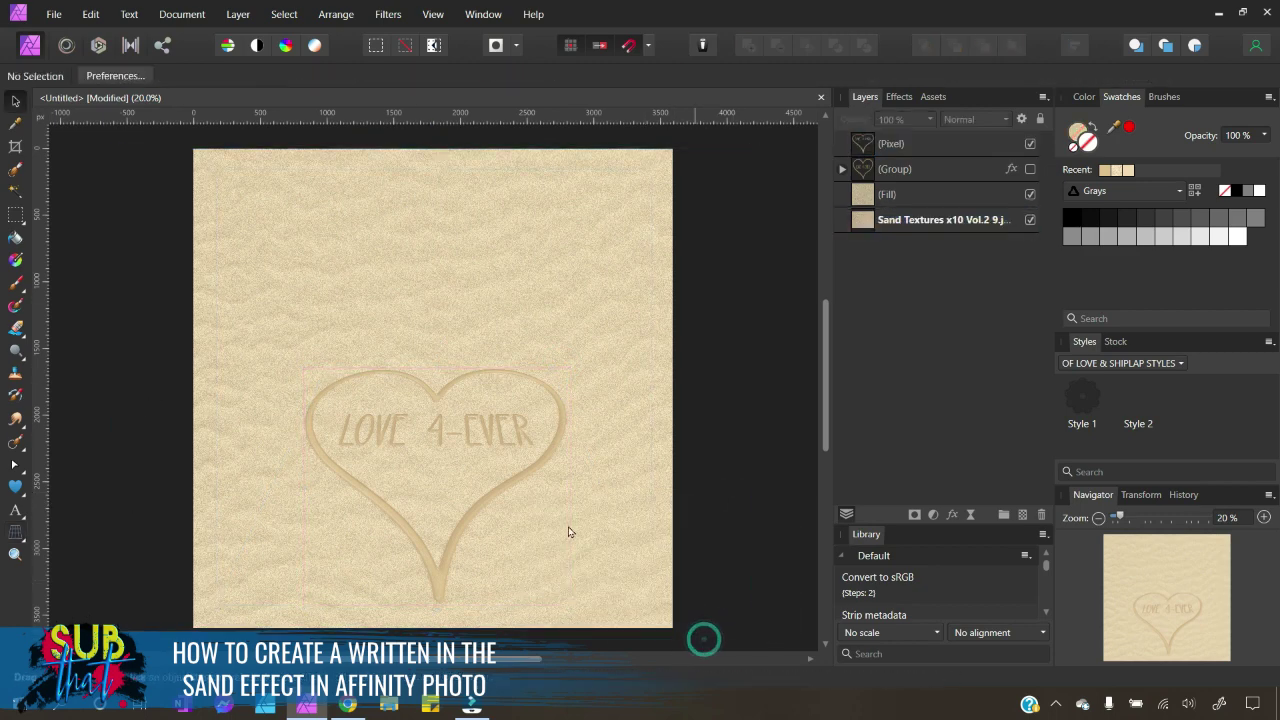
left_click(515, 491)
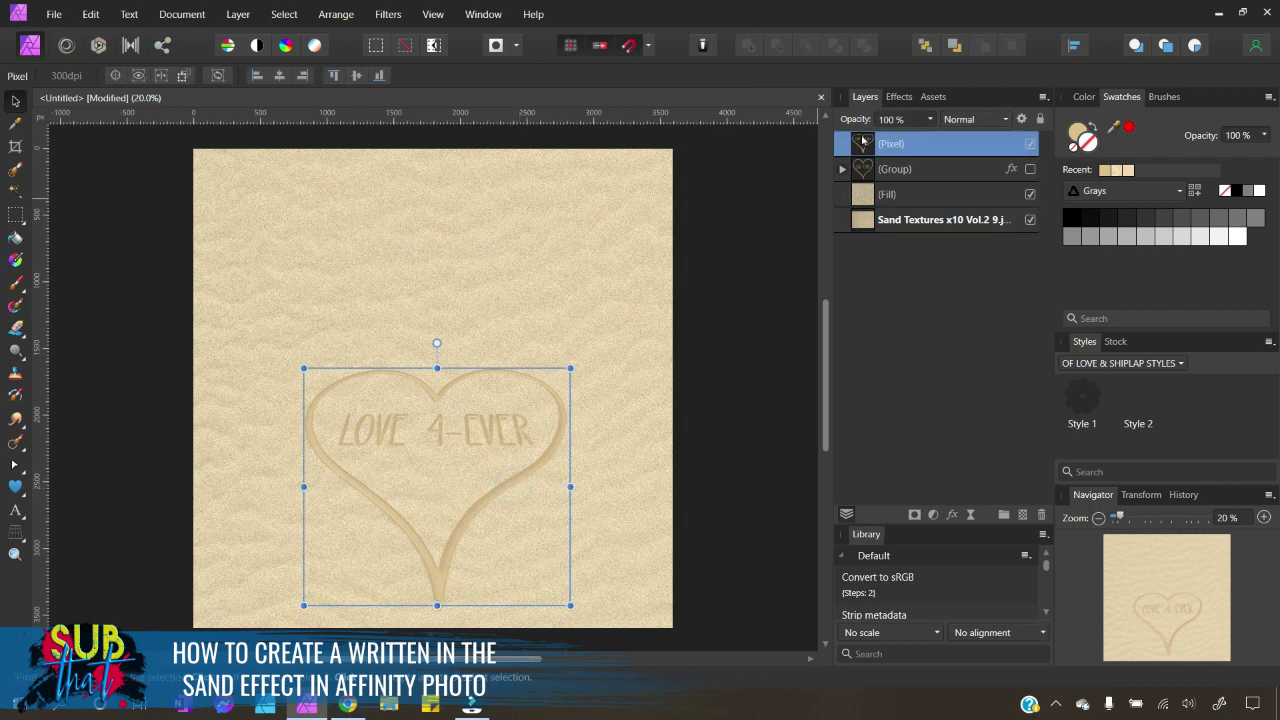
left_click(933, 141, "ctrl")
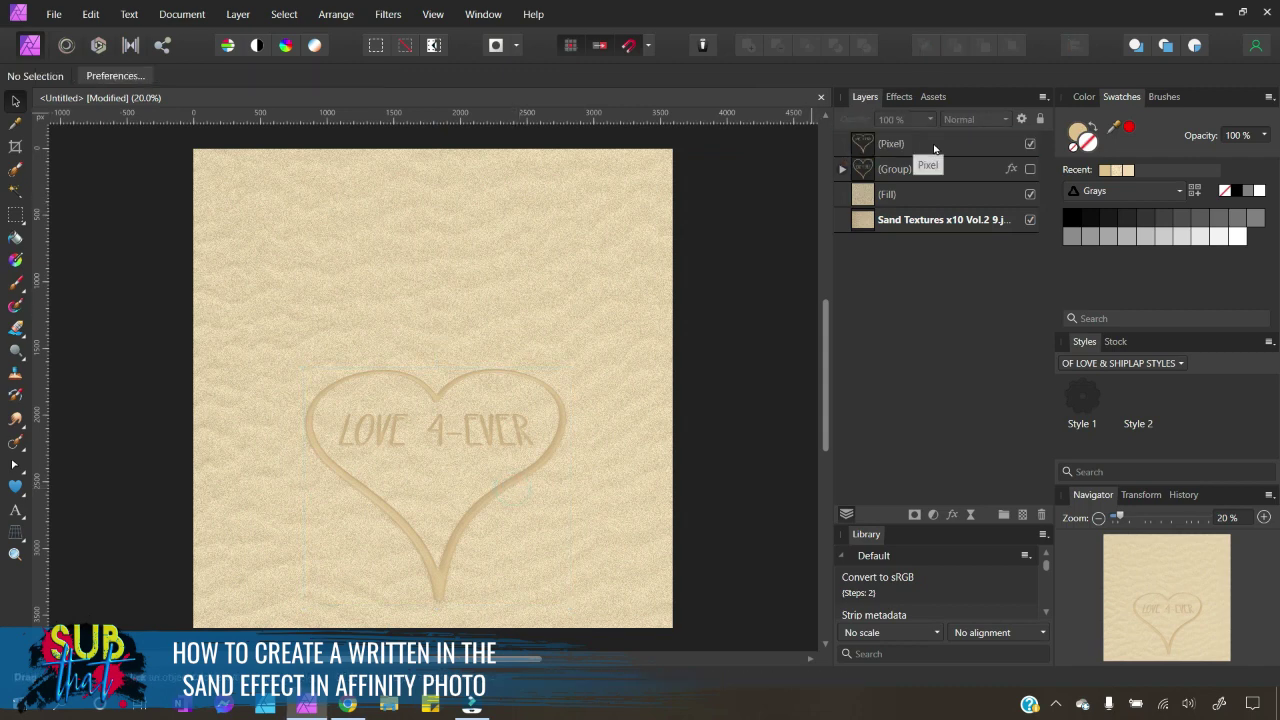
left_click(921, 142)
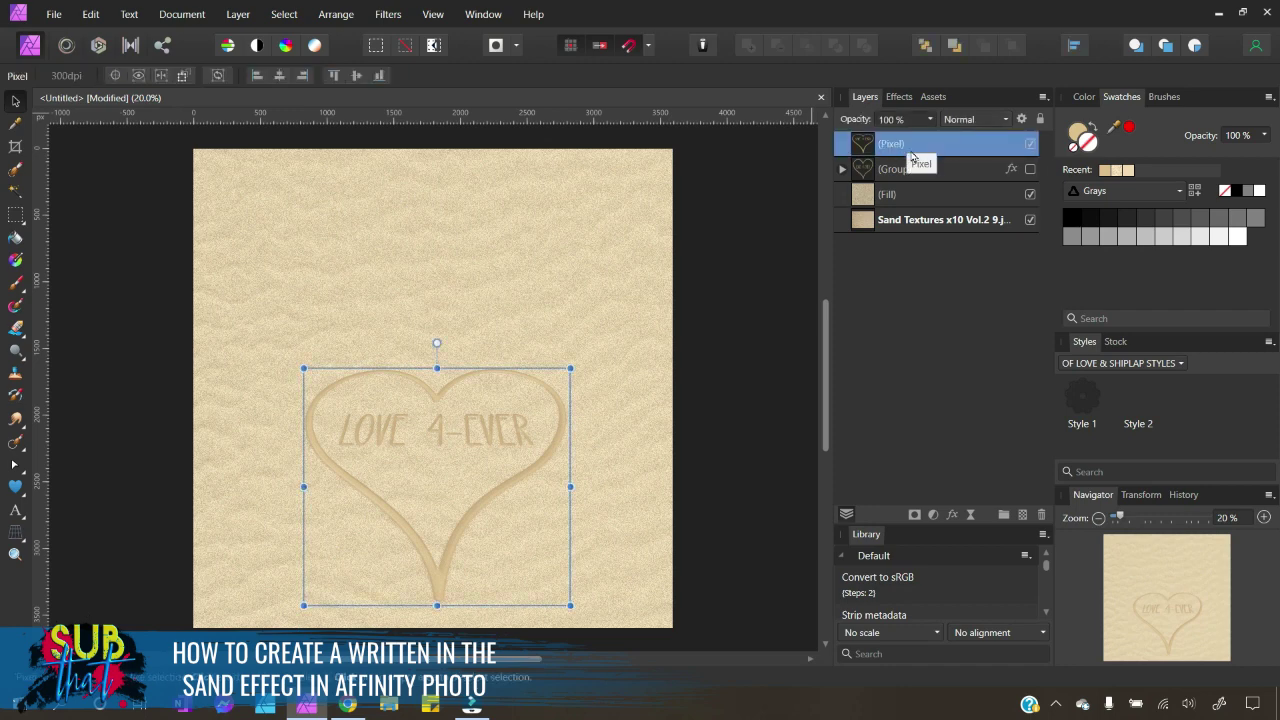
Step: Add an Outer Glow (59% intensity, 71.7 px radius) and an Inner Shadow to it
left_click(951, 514)
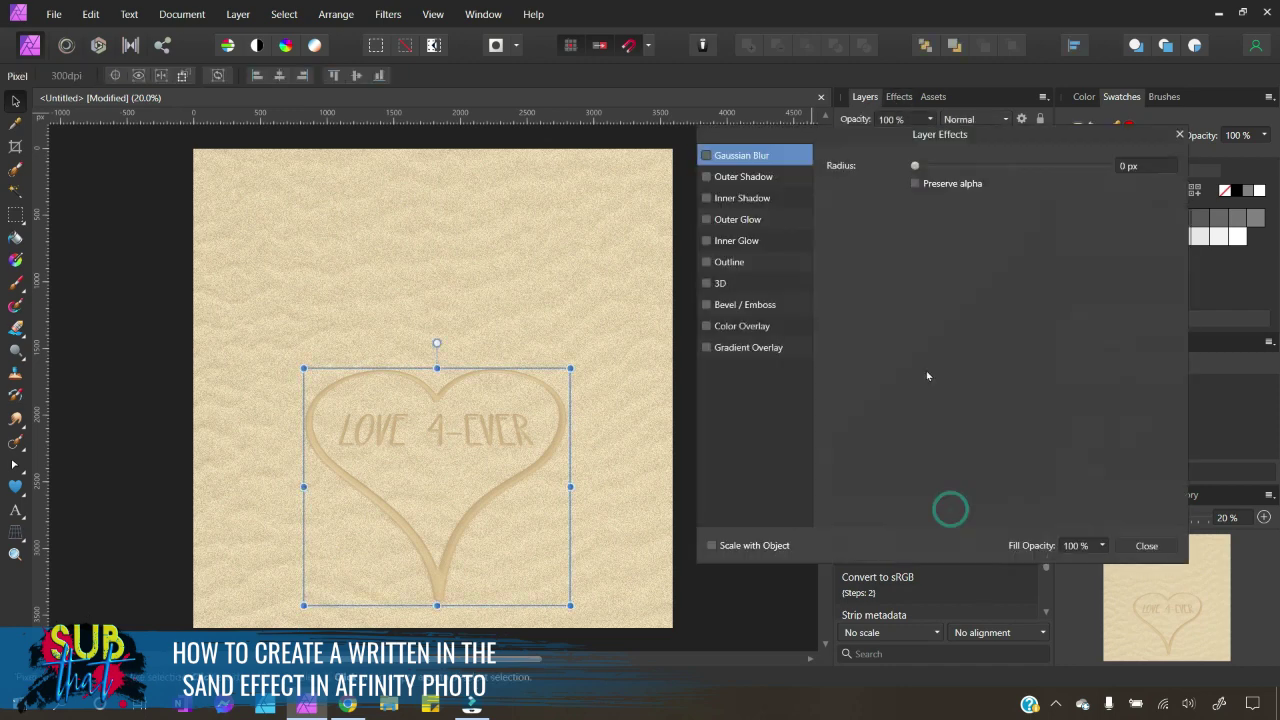
left_click(707, 220)
left_click(742, 220)
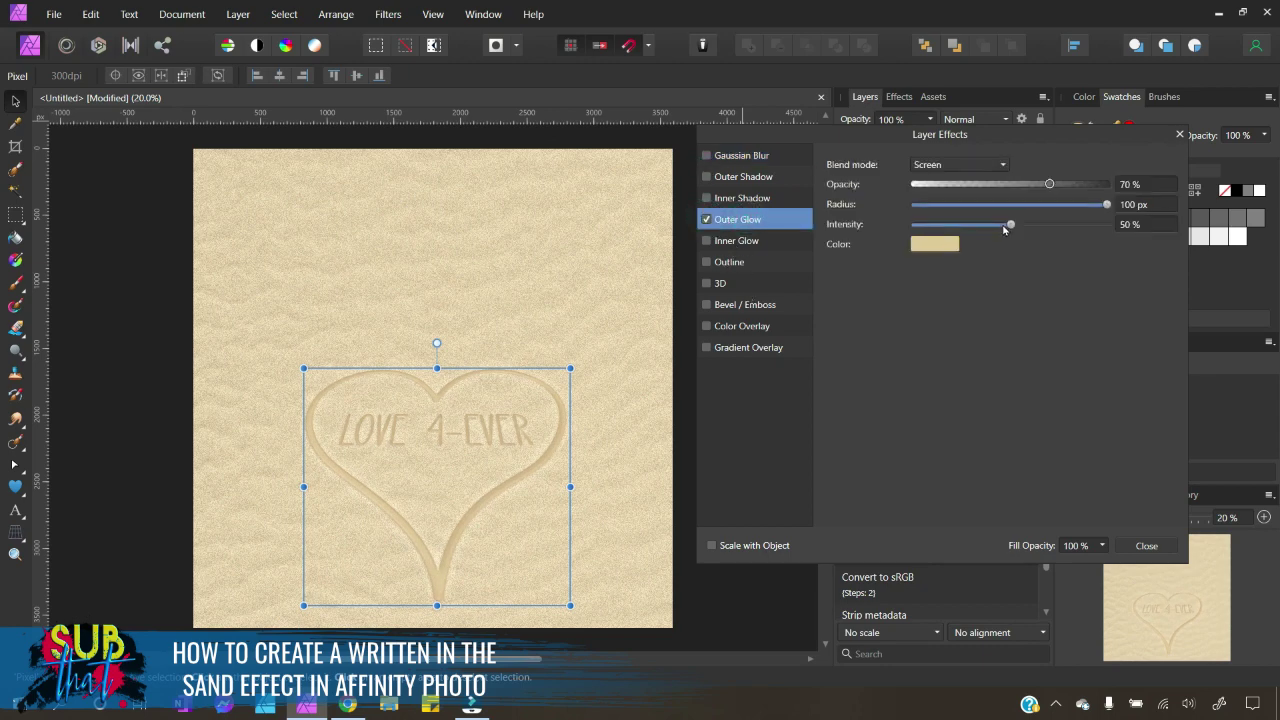
left_click_drag(1010, 224, 1027, 226)
left_click_drag(1107, 205, 1095, 207)
left_click(708, 198)
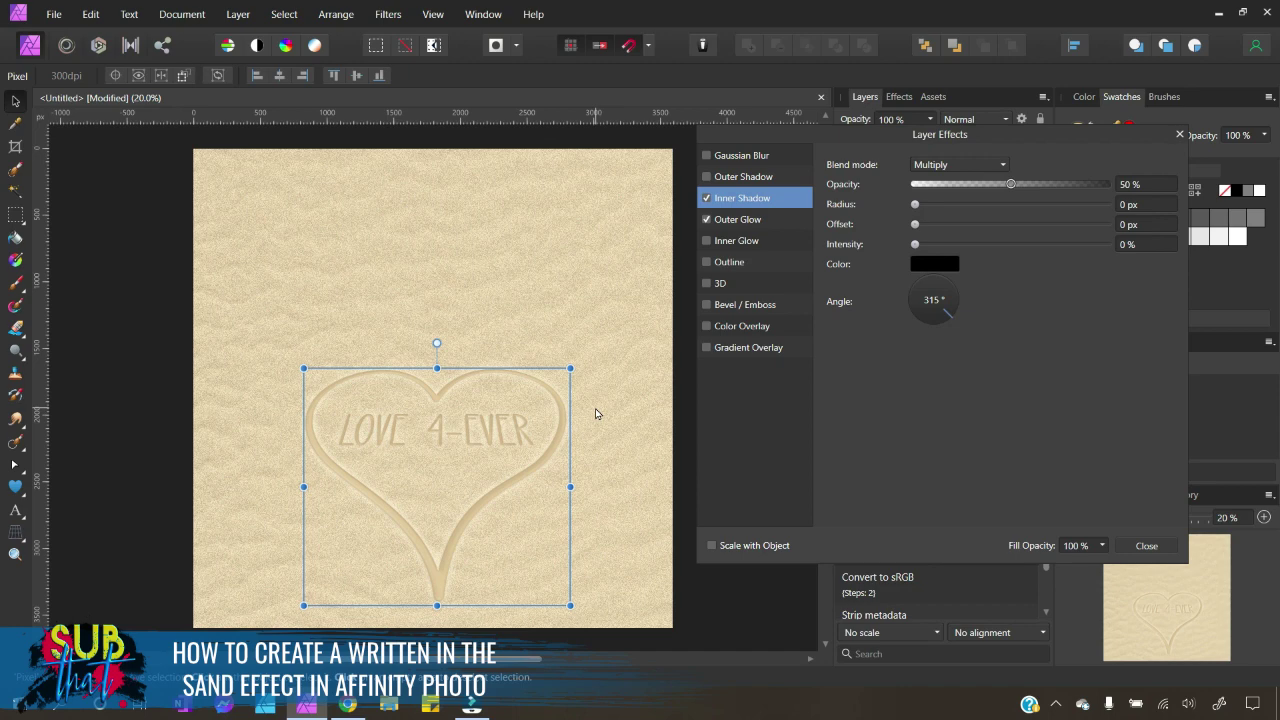
left_click(1148, 546)
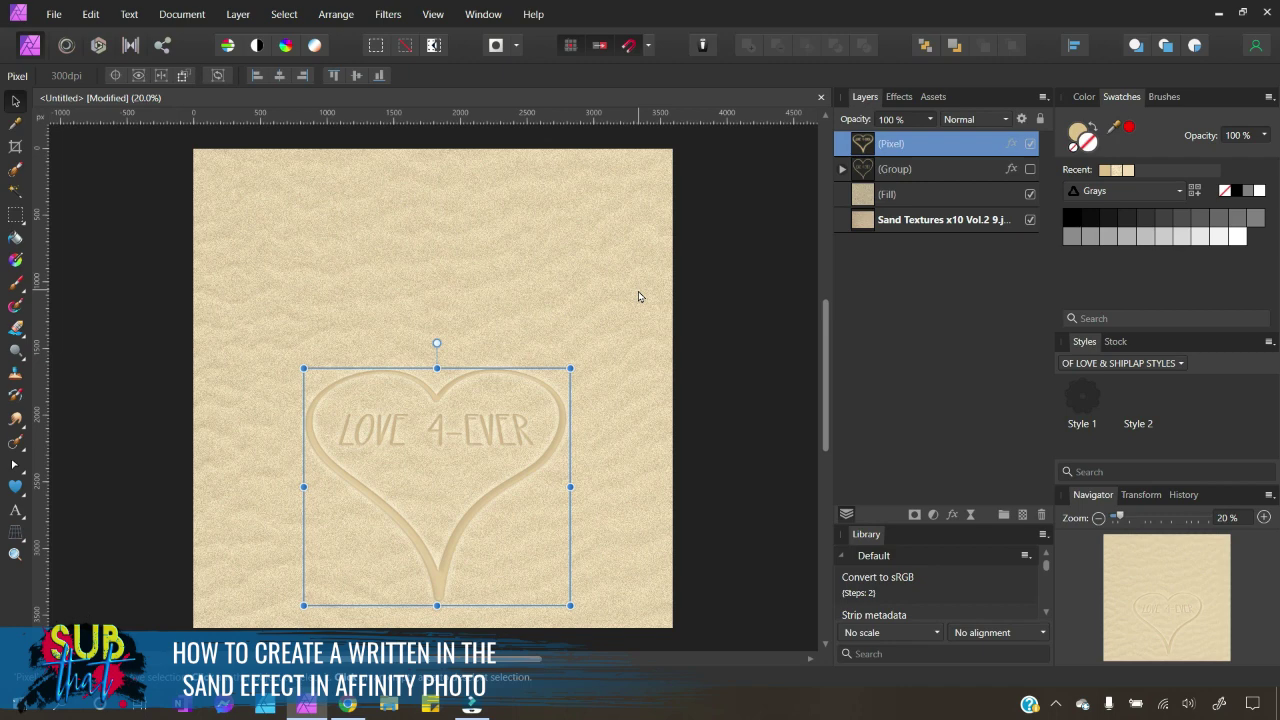
Step: Delete the warped Pixel layer, unhide the original heart Group, and deselect
left_click(1042, 514)
left_click(1030, 144)
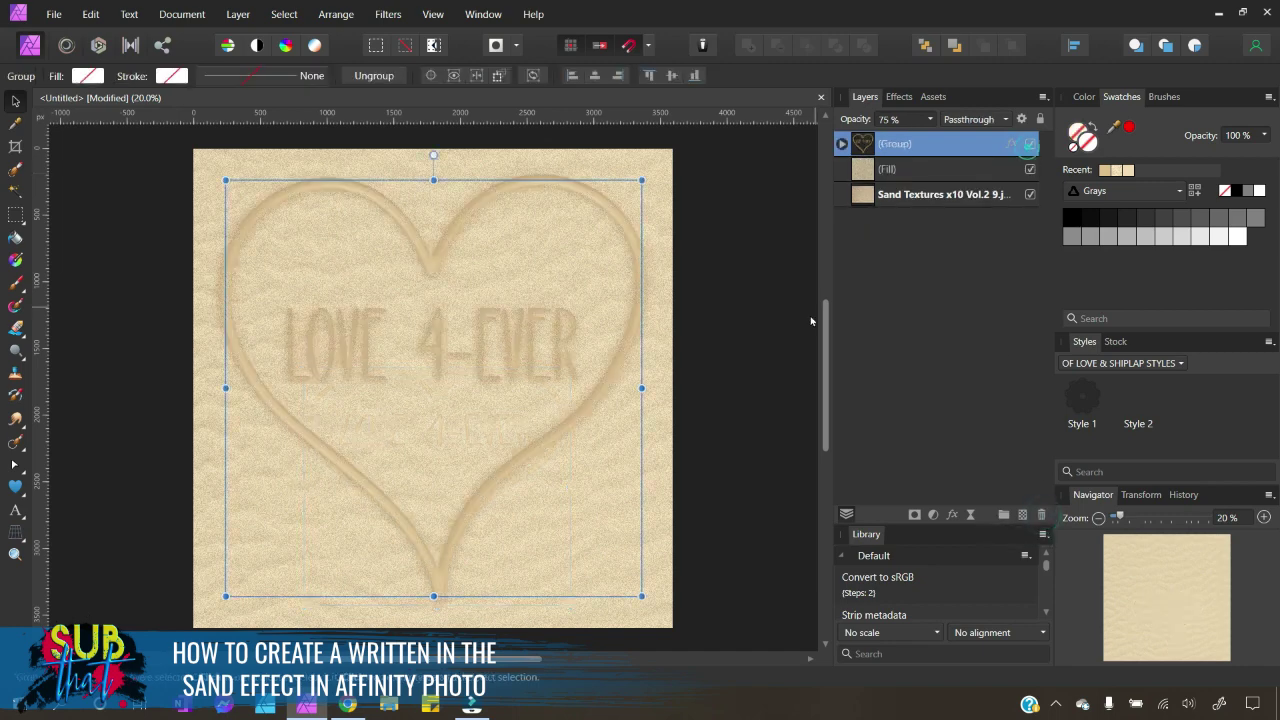
left_click(770, 356)
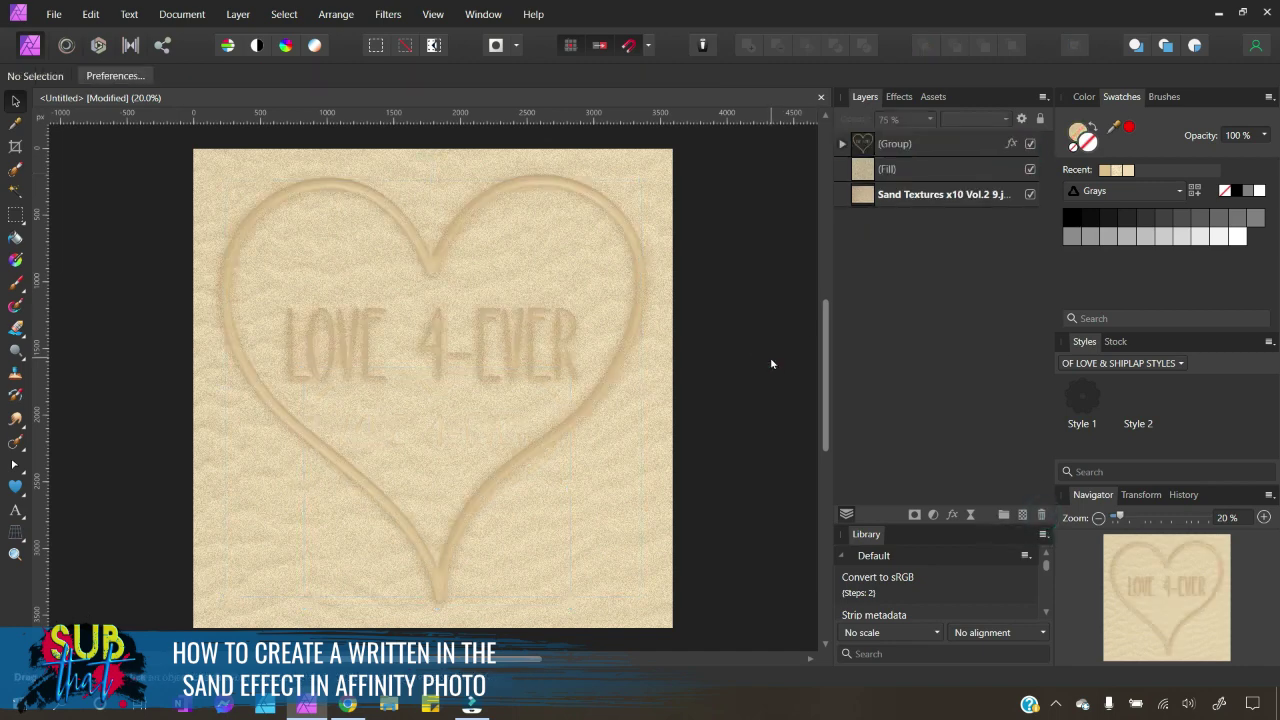